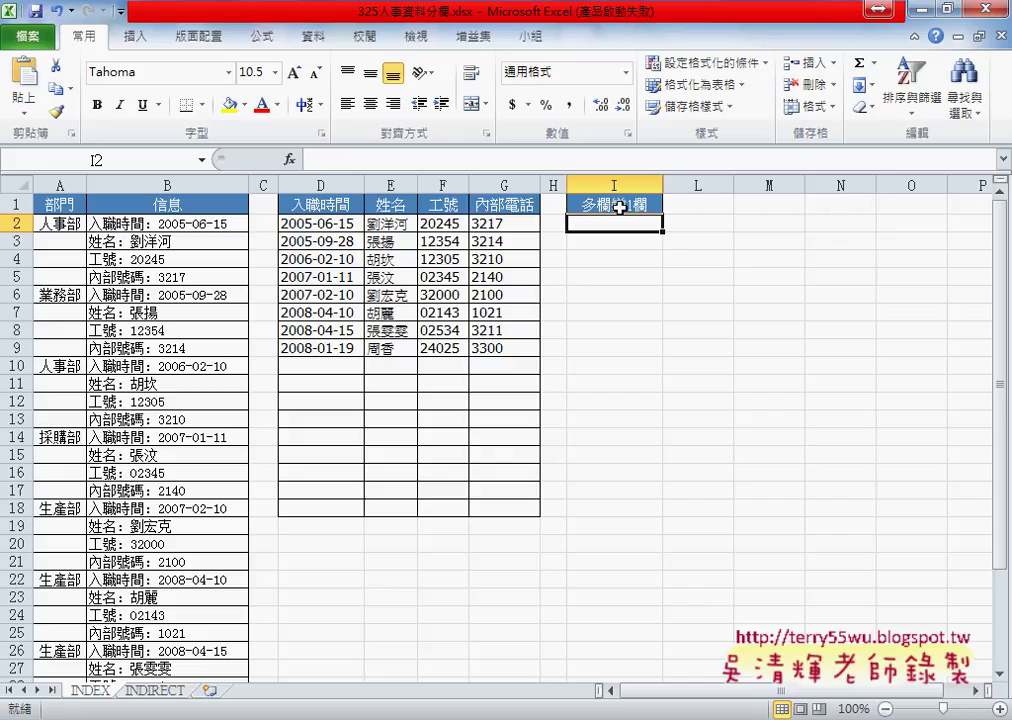
Review the parsed results in D2:G9 and the source text in B2, returning to I2.
click(620, 206)
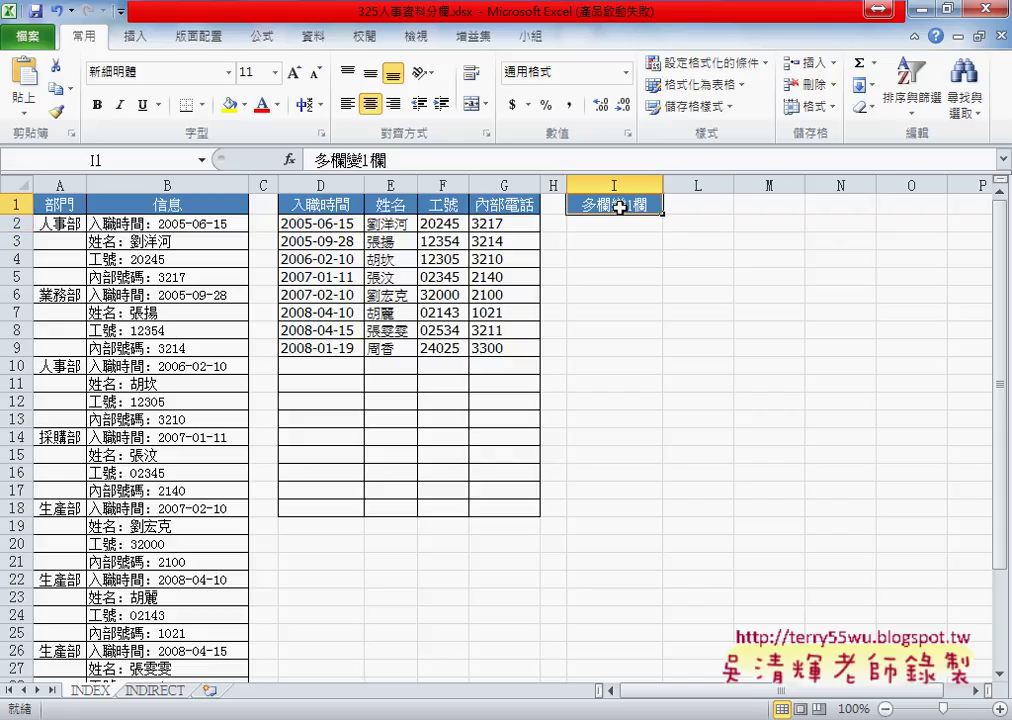
drag(285, 222, 515, 341)
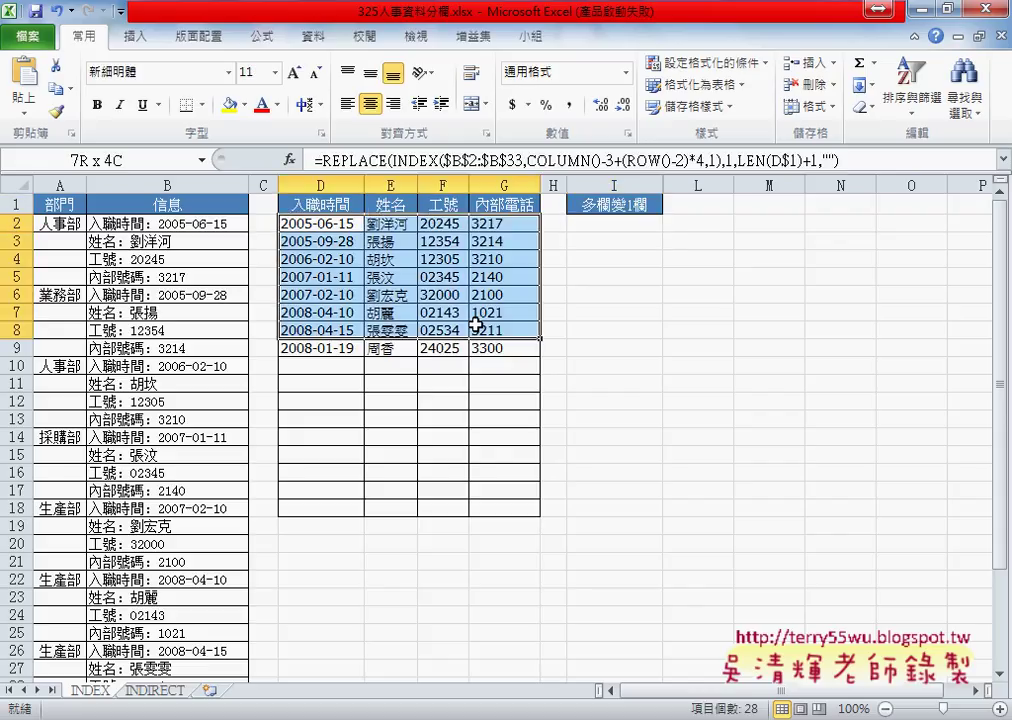
click(637, 227)
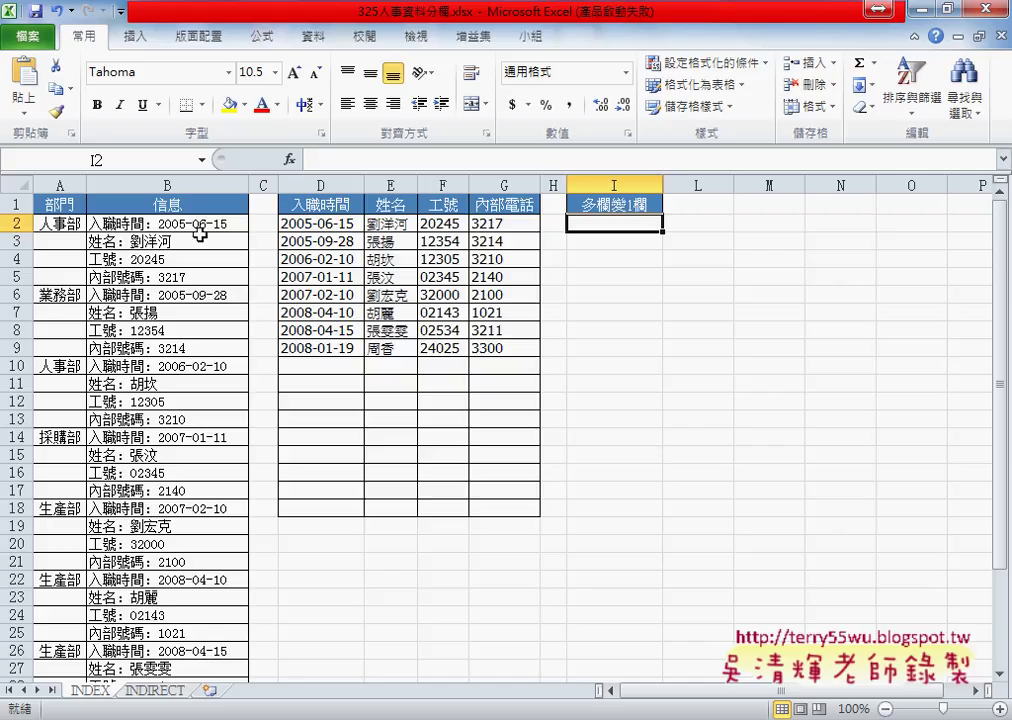
click(193, 226)
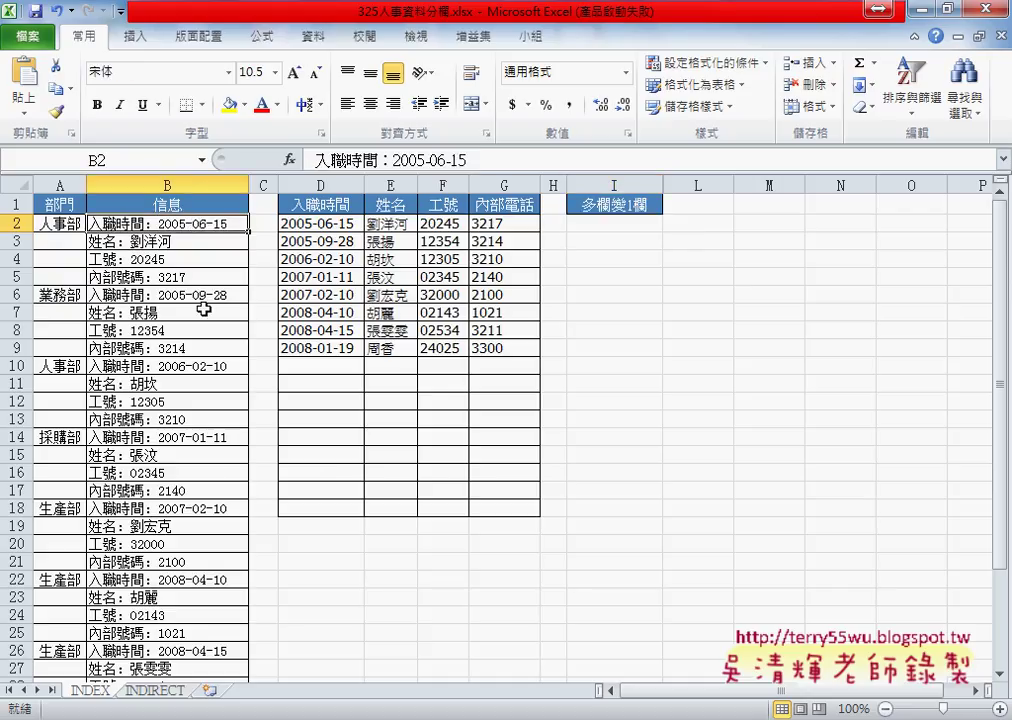
drag(346, 228, 525, 355)
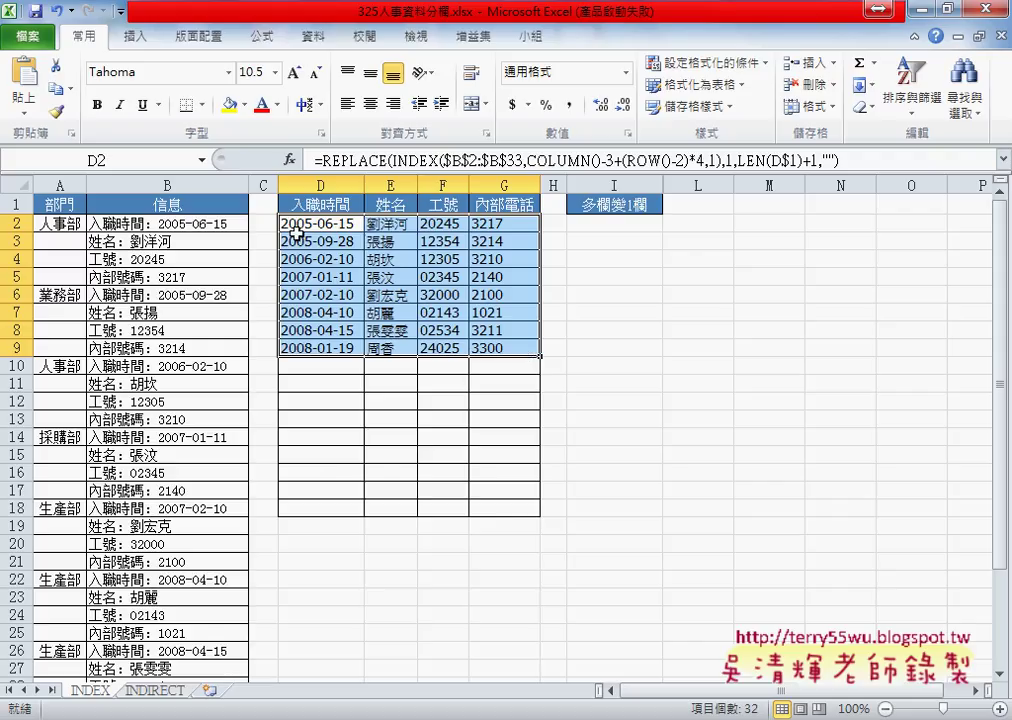
click(626, 225)
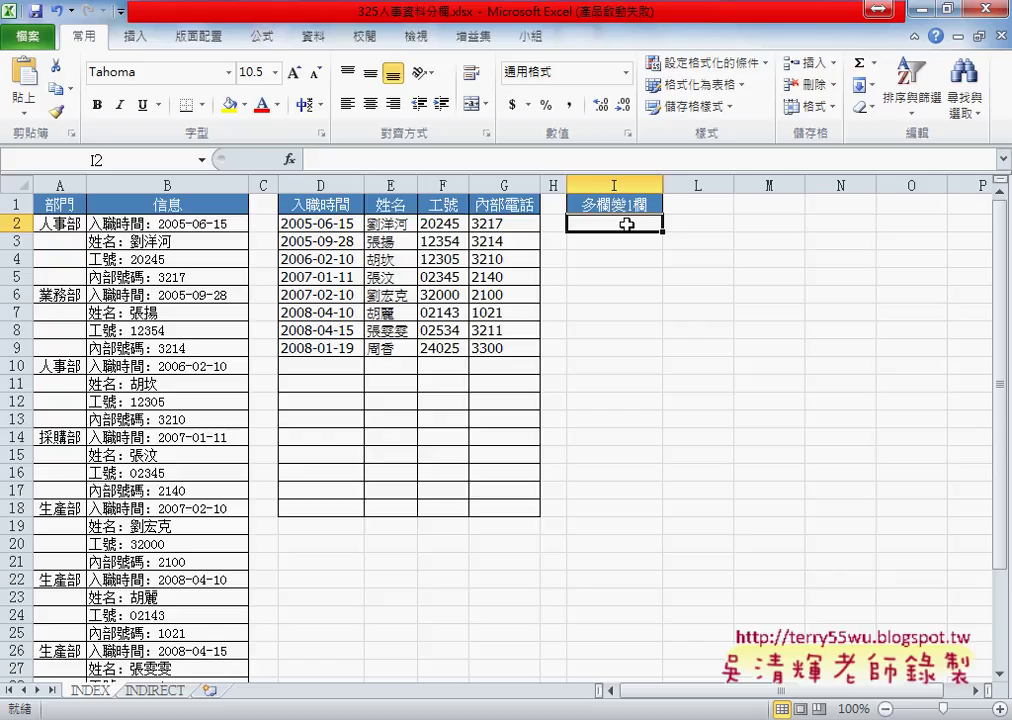
drag(335, 224, 495, 224)
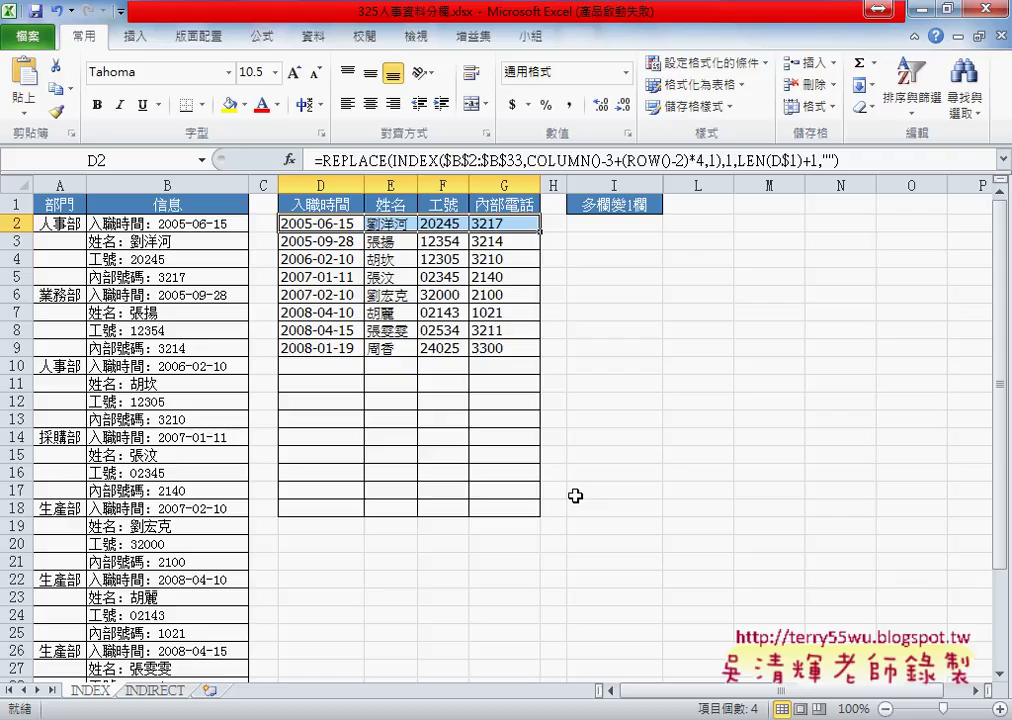
click(628, 217)
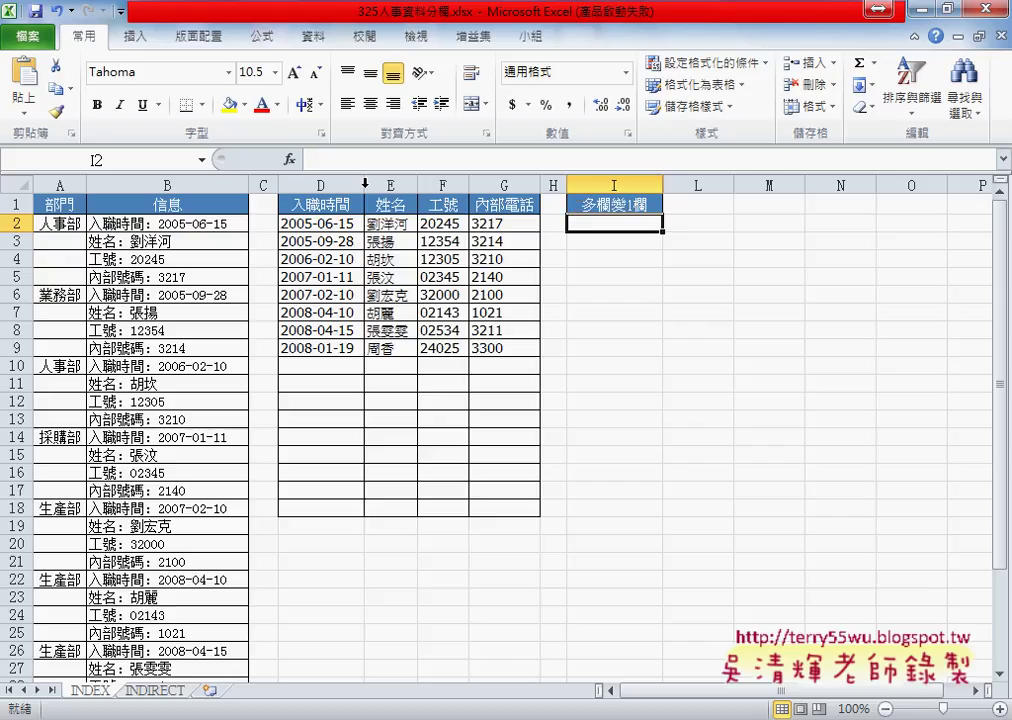
Start an array-form INDEX formula in I2 from 檢視與參照 with array D2:G9.
click(289, 159)
drag(545, 334, 672, 250)
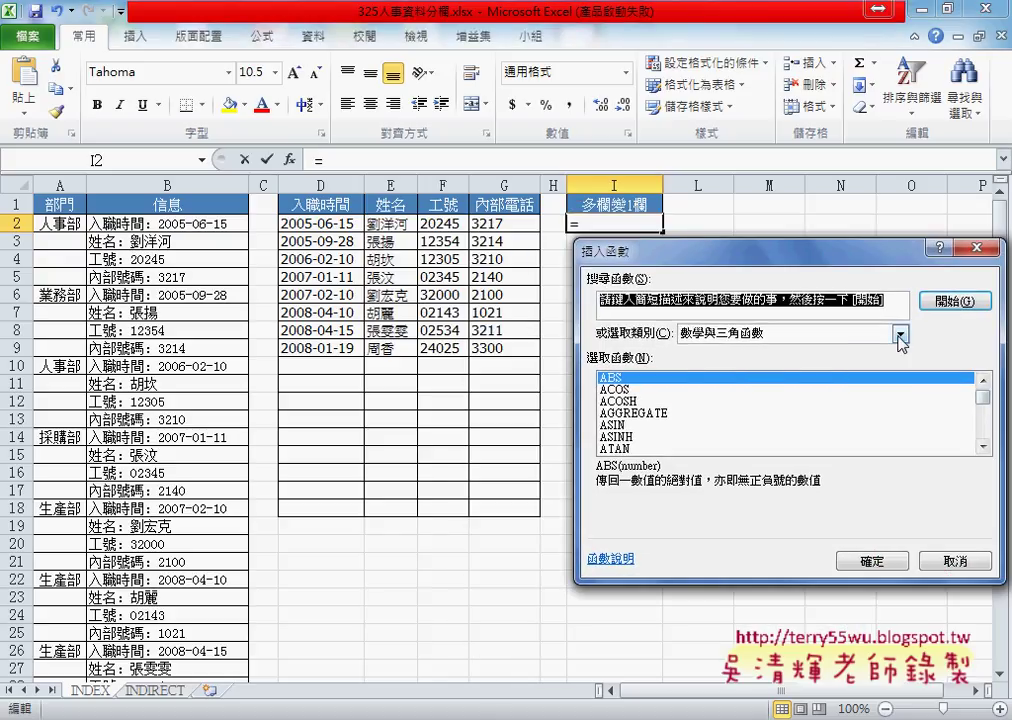
click(901, 334)
click(840, 420)
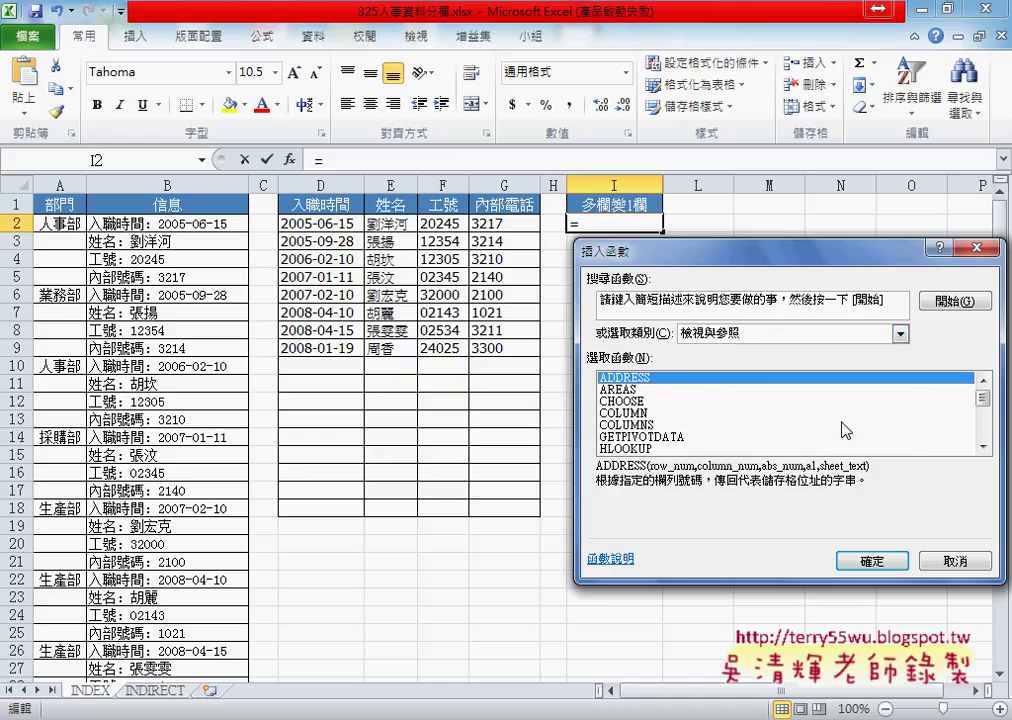
drag(983, 391, 983, 418)
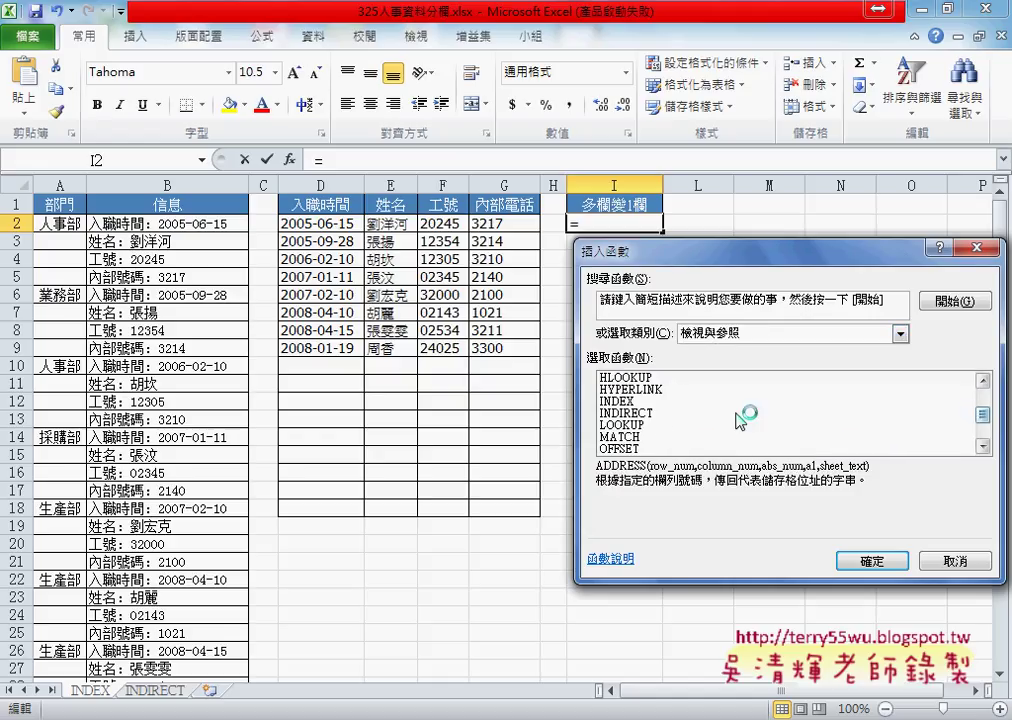
click(636, 402)
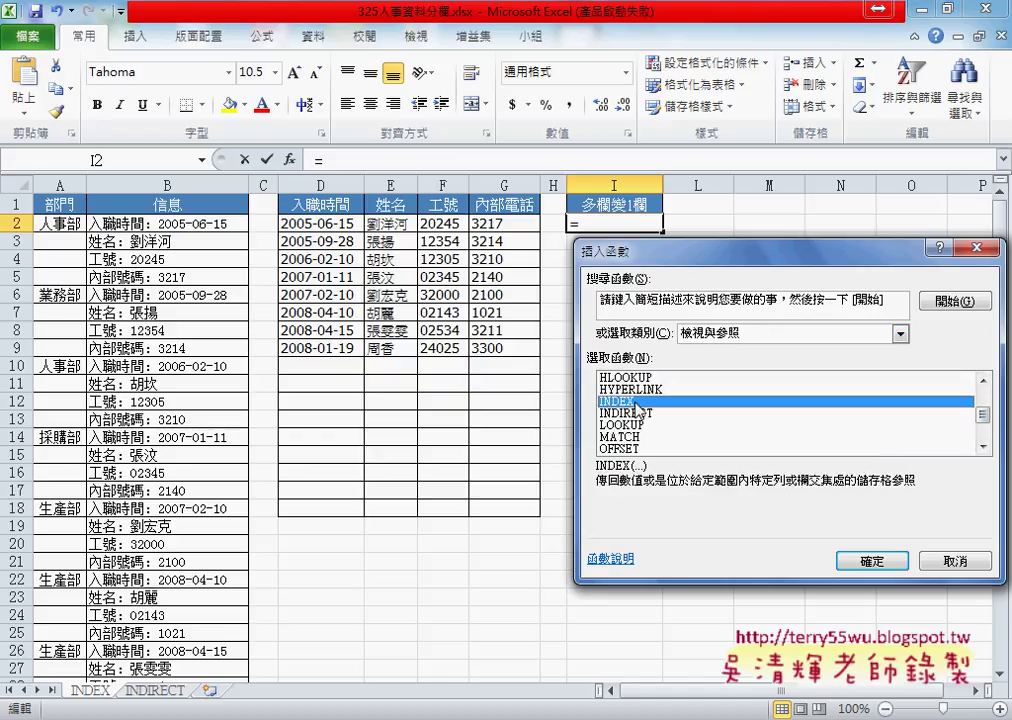
click(880, 562)
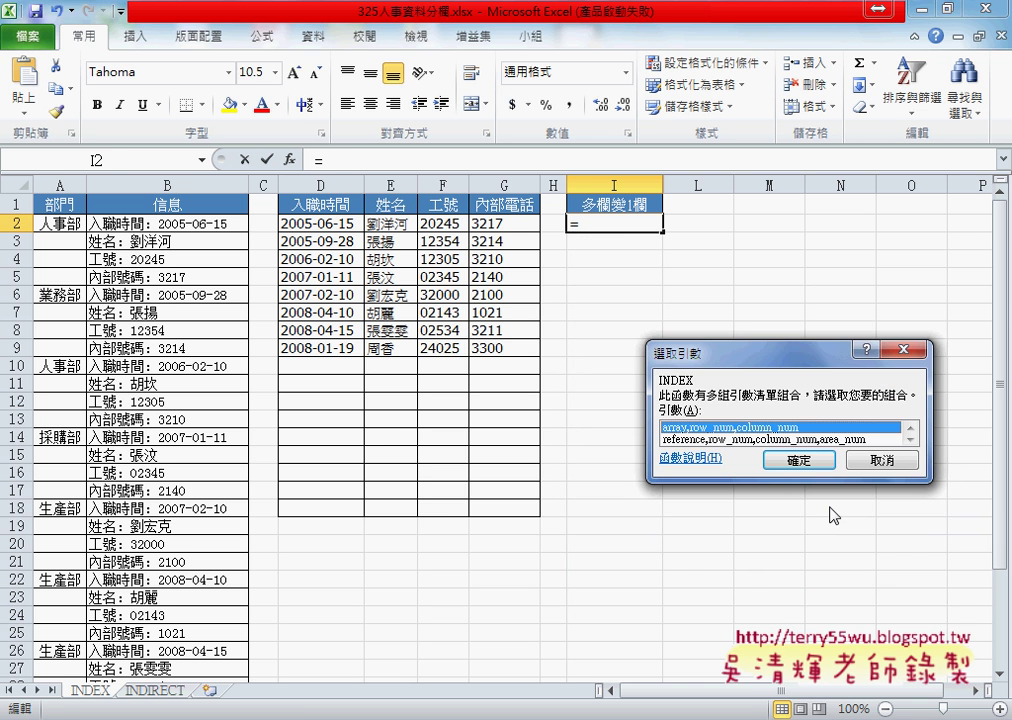
click(803, 462)
drag(540, 278, 384, 380)
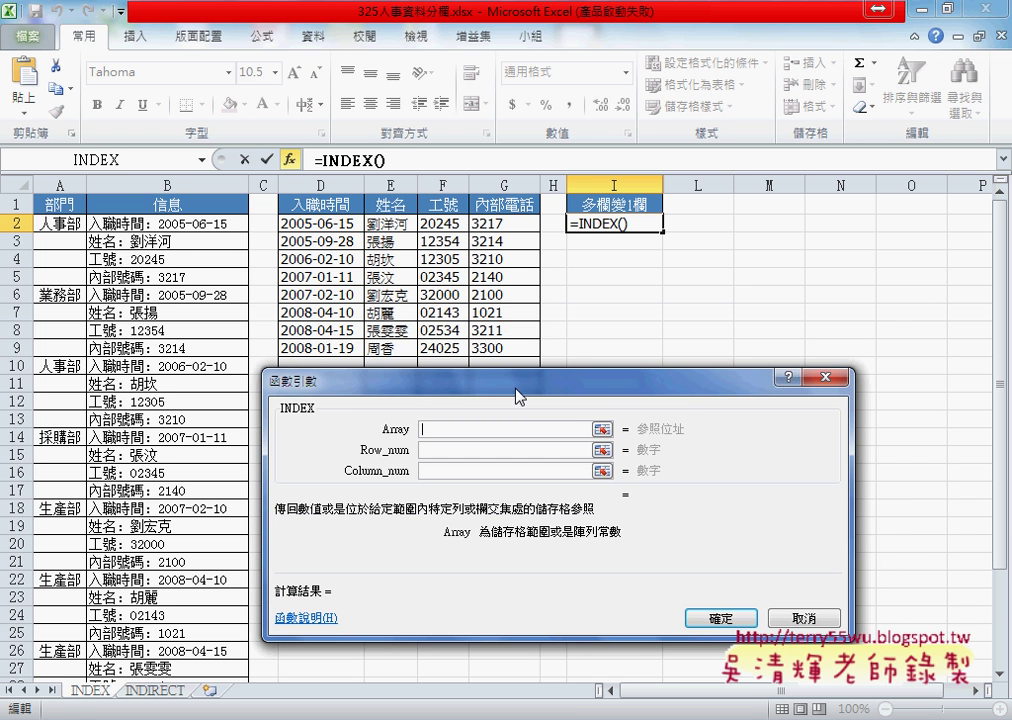
drag(312, 224, 500, 345)
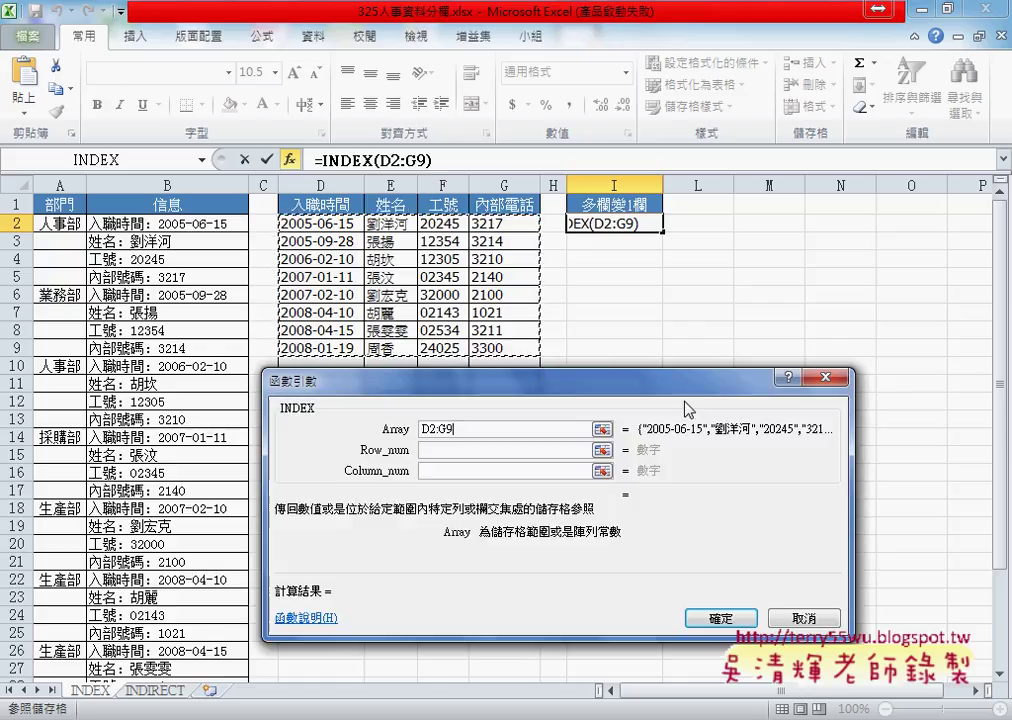
click(463, 451)
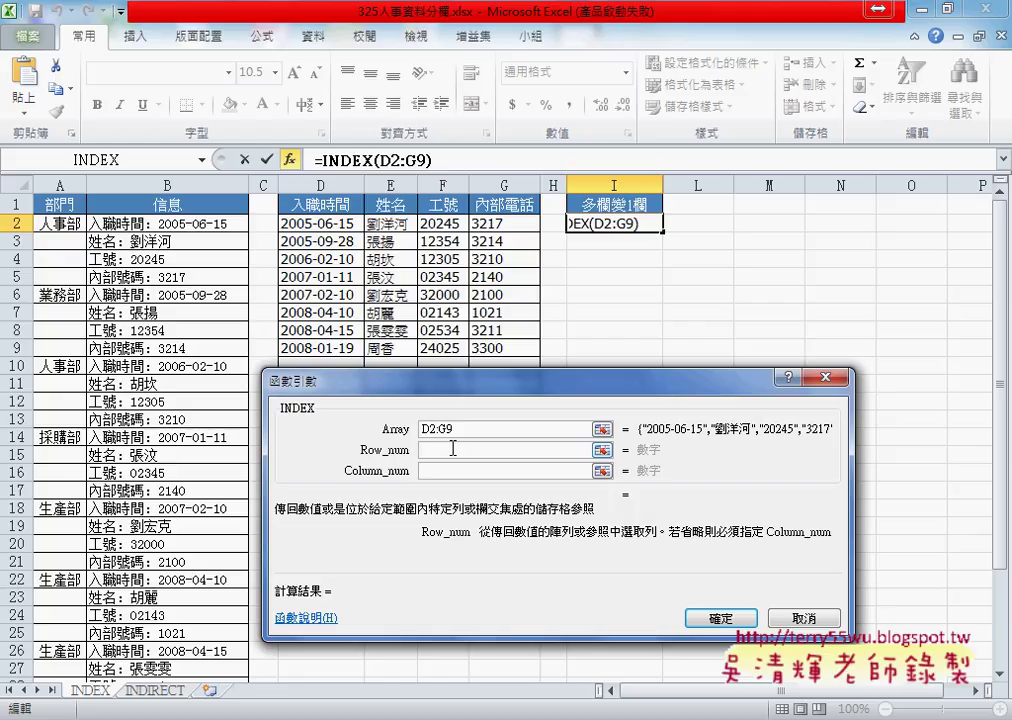
Cancel the half-built INDEX formula, leaving I2 empty.
click(447, 470)
click(790, 618)
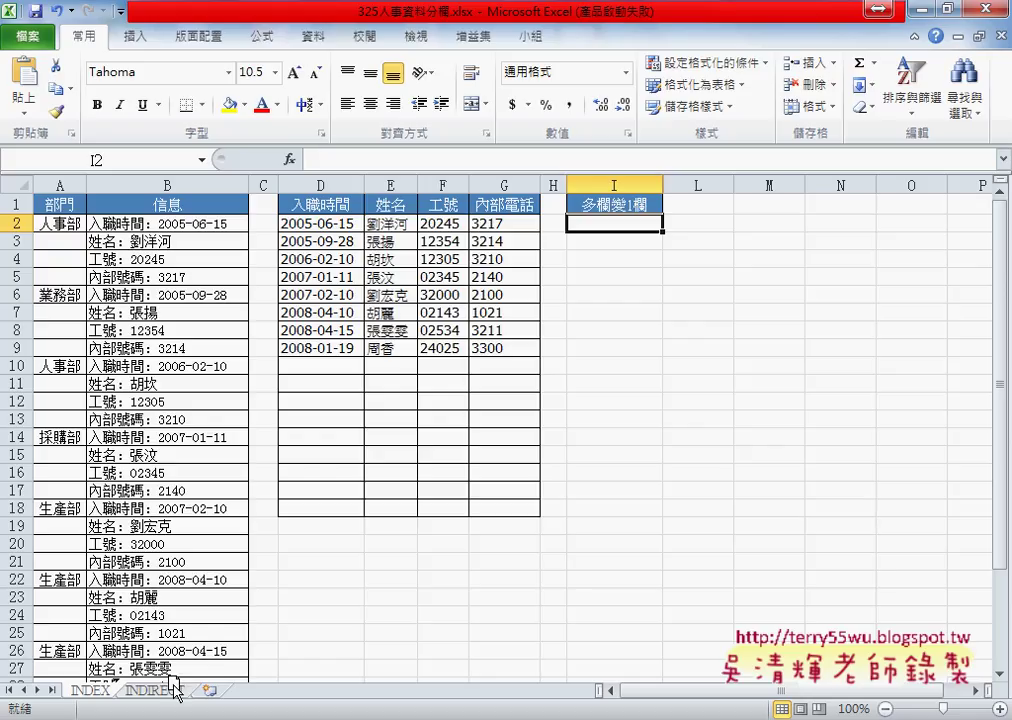
Duplicate the INDEX sheet as INDEX (2) and switch to the INDIRECT sheet.
drag(175, 688, 178, 690)
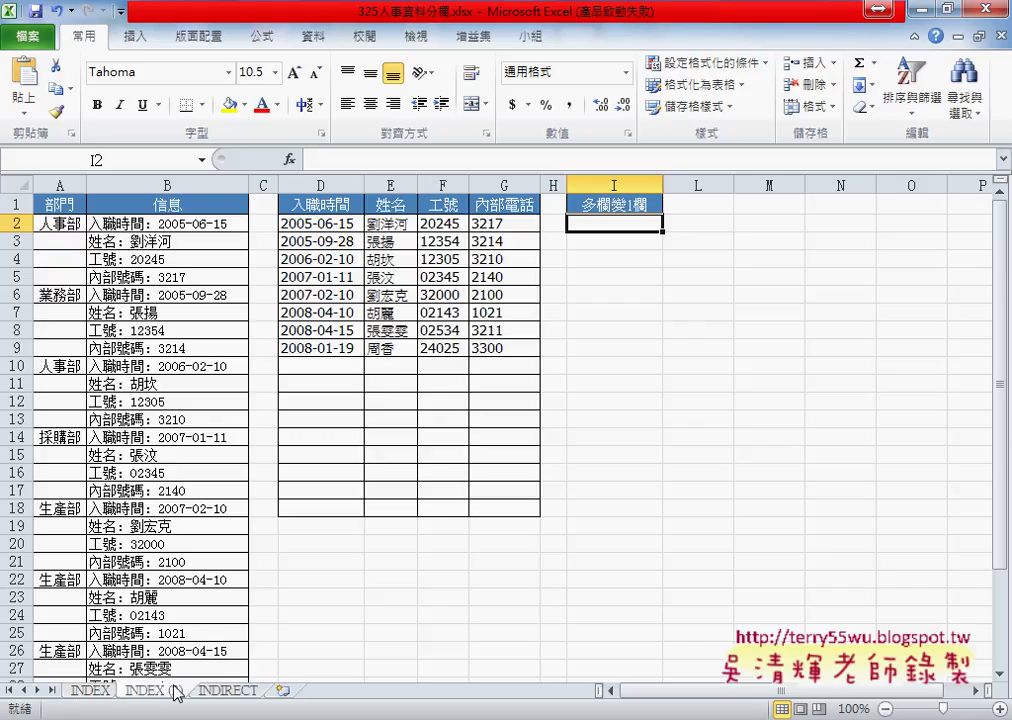
click(228, 690)
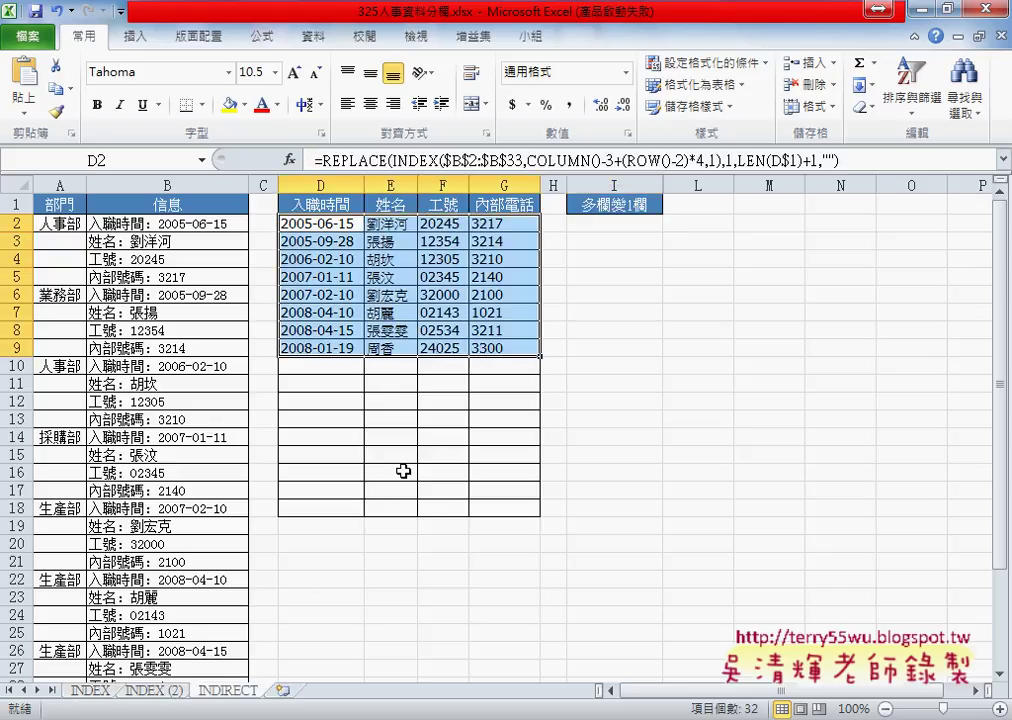
Clear D2:G9 and start an INDIRECT formula in D2 from the 檢視與參照 category.
key(Delete)
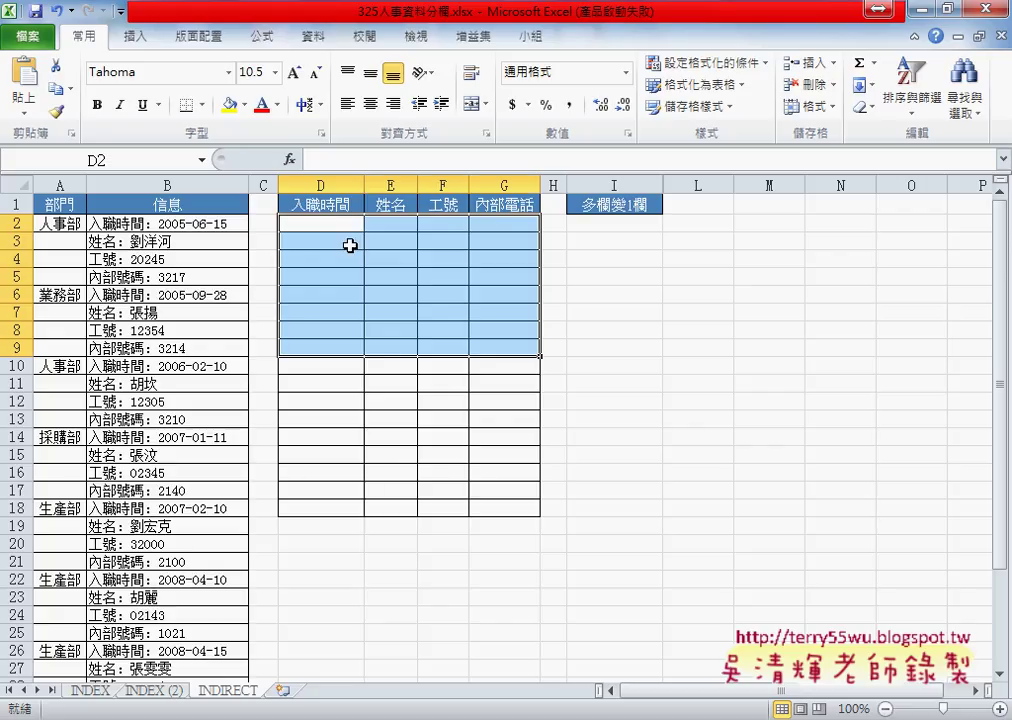
click(345, 228)
click(289, 160)
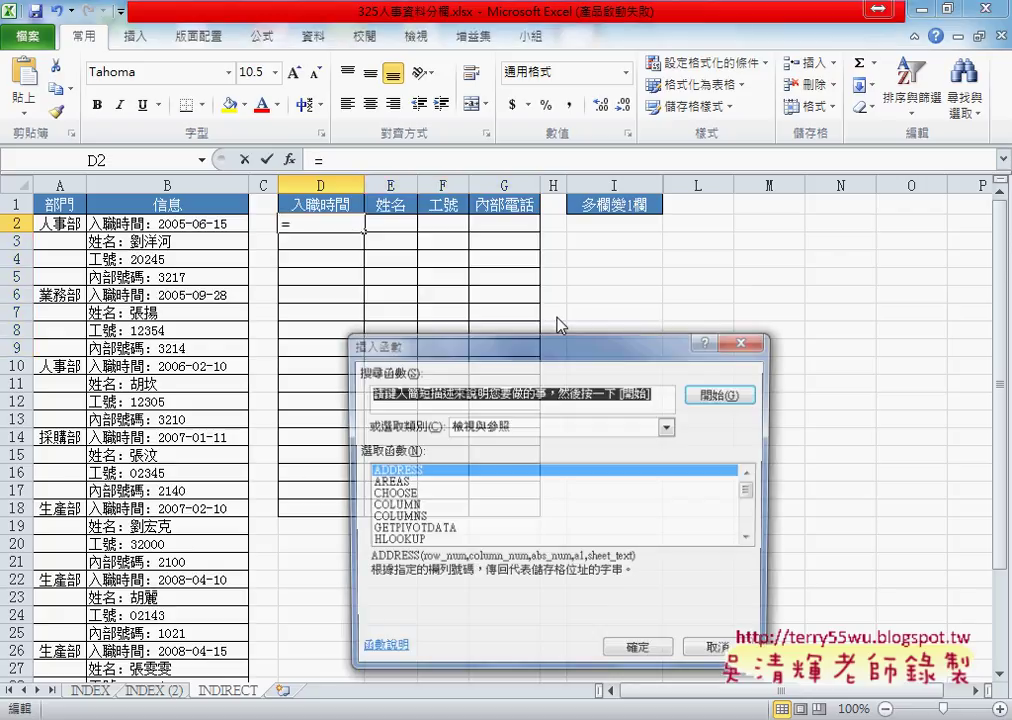
drag(648, 353, 850, 197)
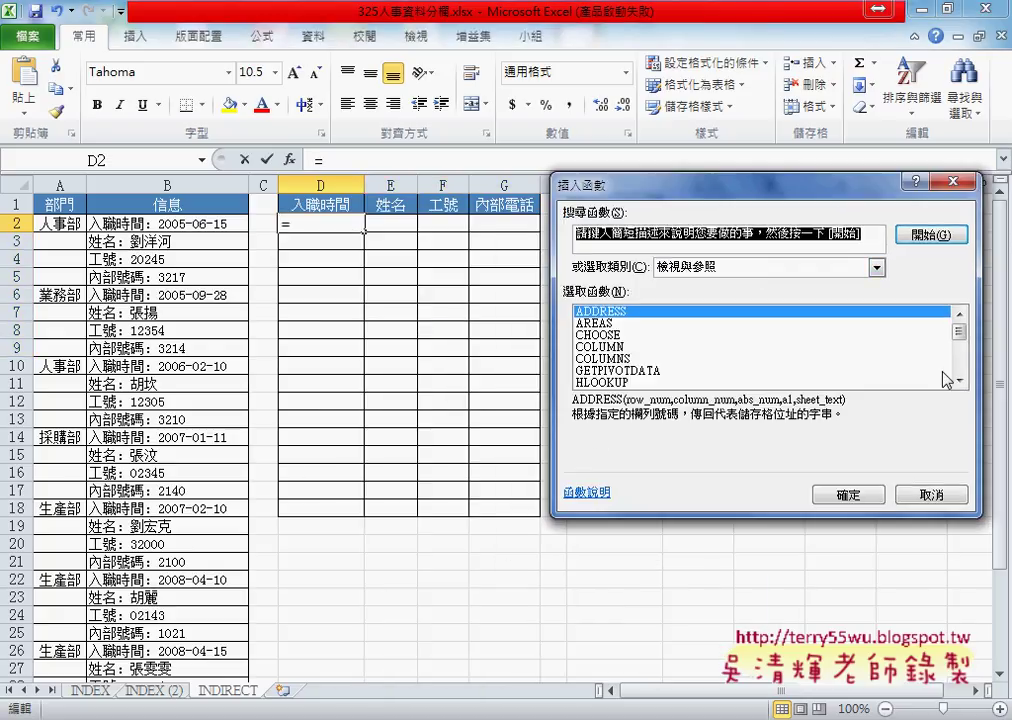
drag(960, 334, 962, 349)
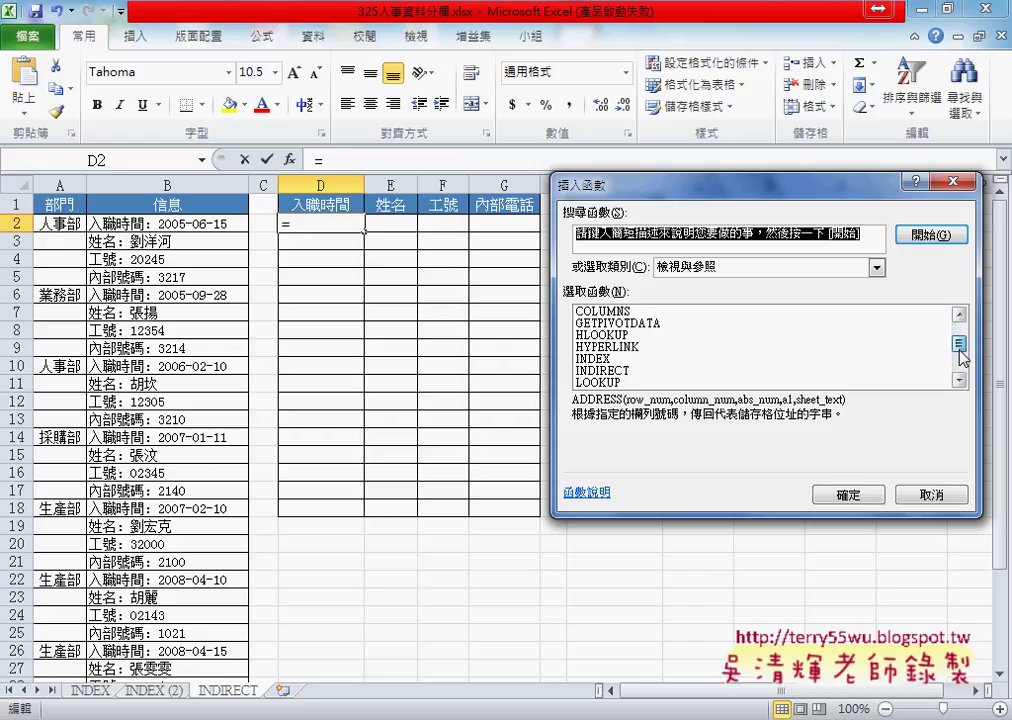
click(668, 371)
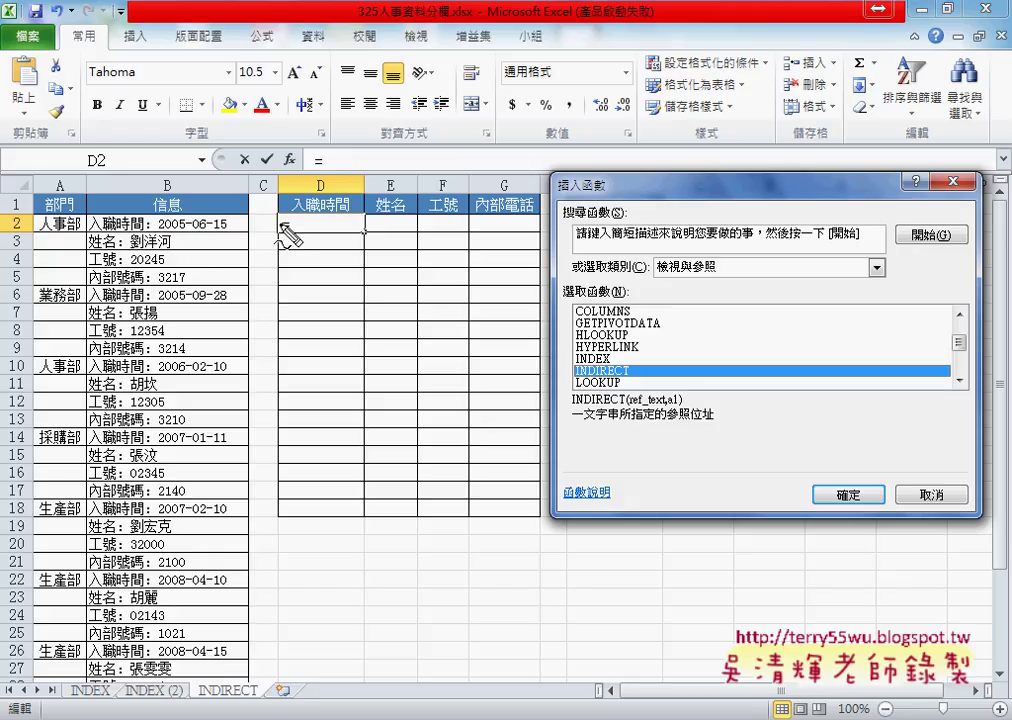
drag(192, 212, 198, 228)
mouse_move(213, 186)
mouse_down()
mouse_move(214, 211)
mouse_move(242, 214)
mouse_up()
mouse_move(190, 168)
mouse_down()
mouse_move(196, 188)
mouse_move(259, 188)
mouse_up()
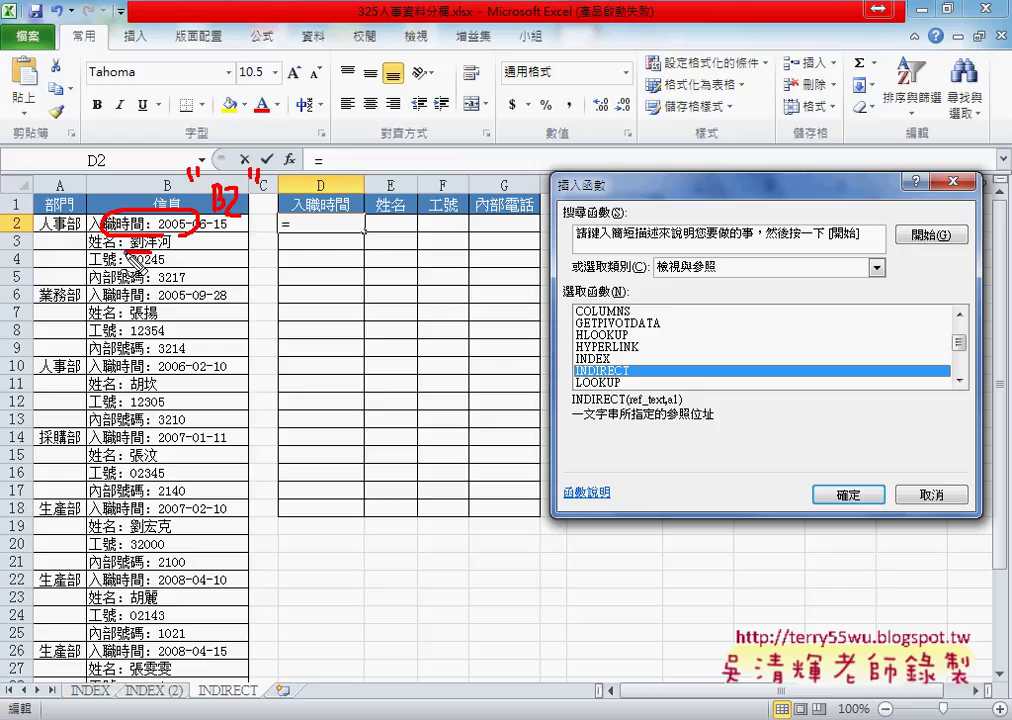
drag(140, 256, 162, 258)
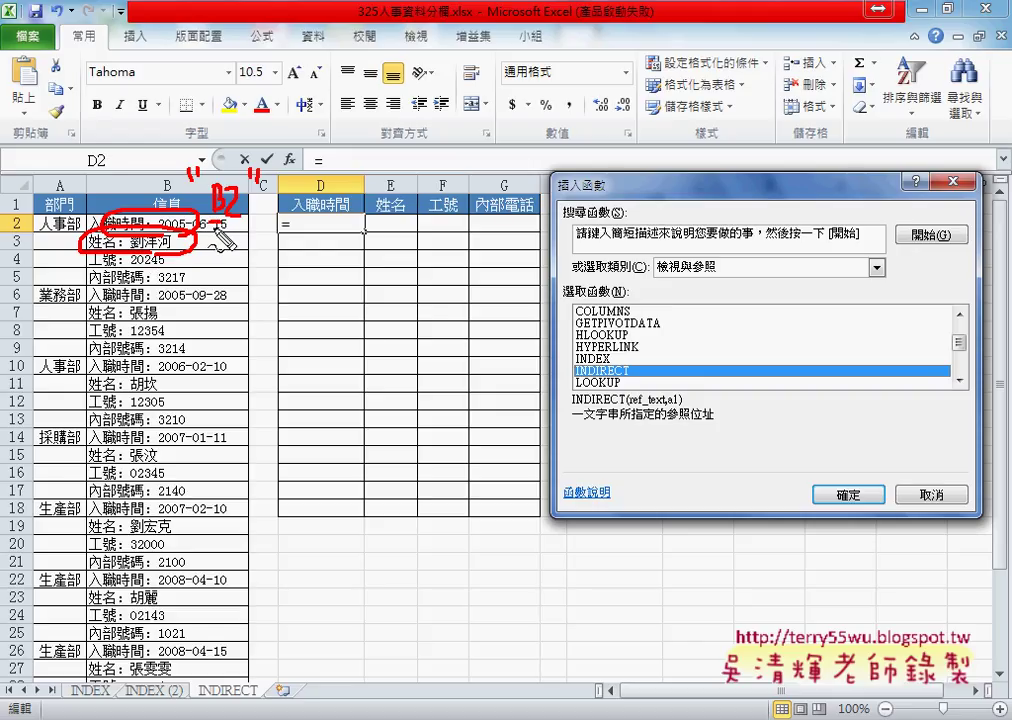
key(Escape)
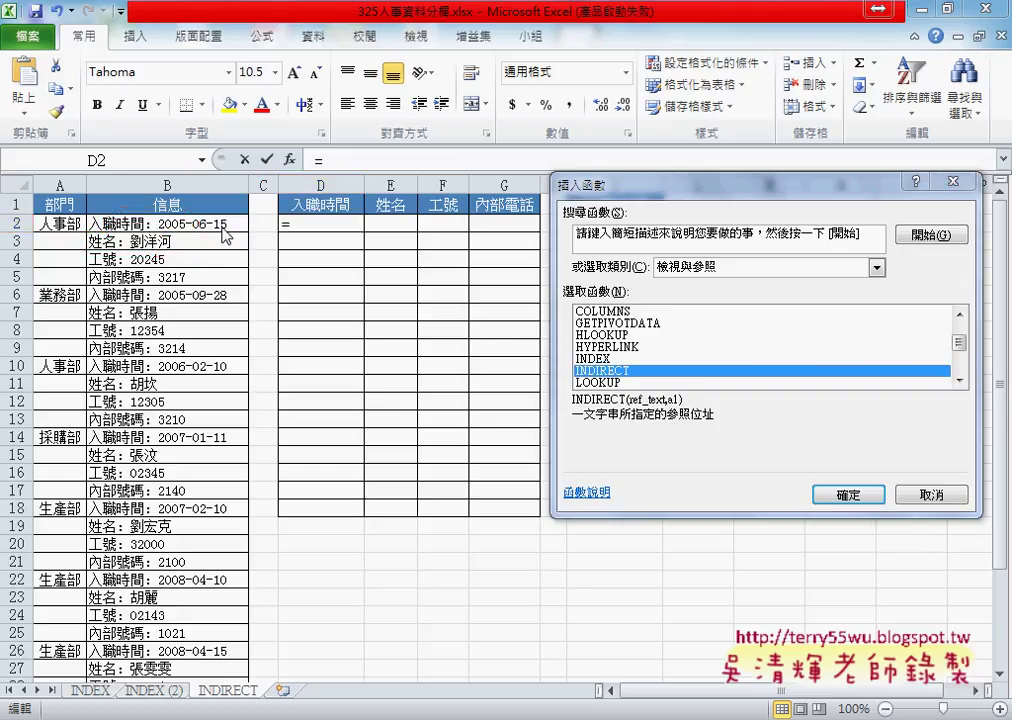
double_click(604, 372)
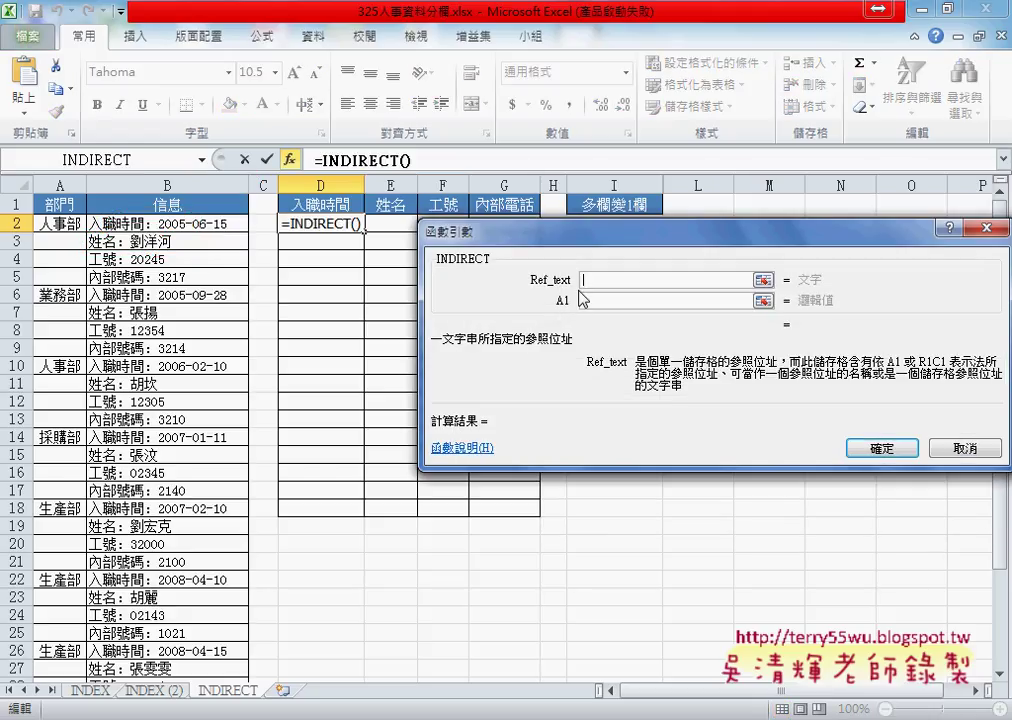
Enter =INDIRECT("B2") in D2 and widen column D to fit its text.
click(185, 226)
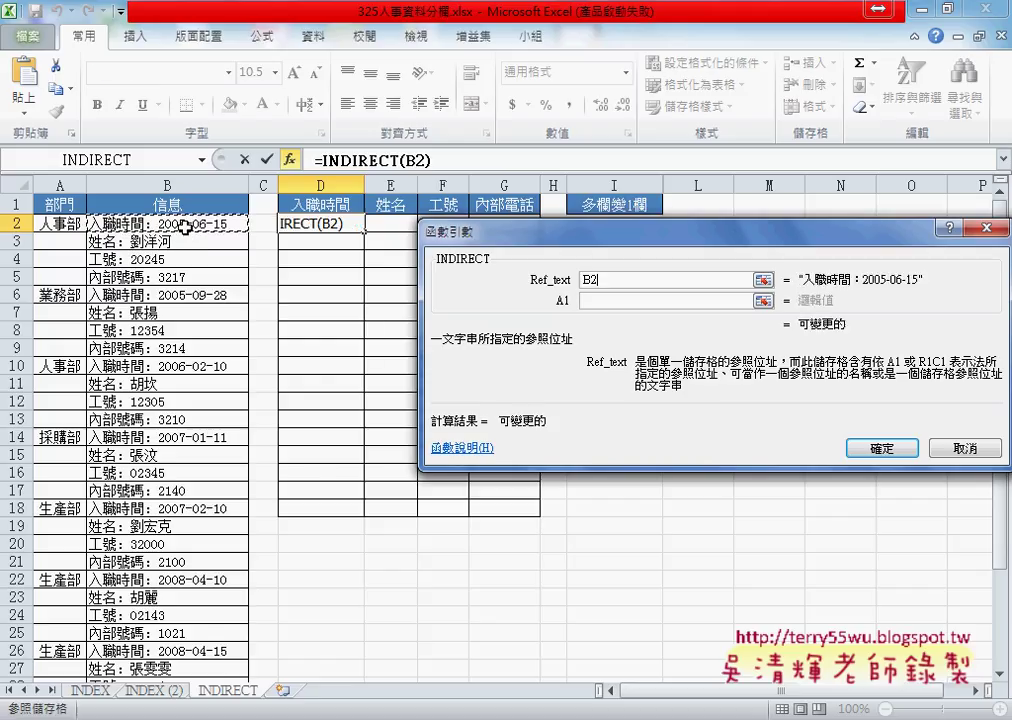
click(587, 282)
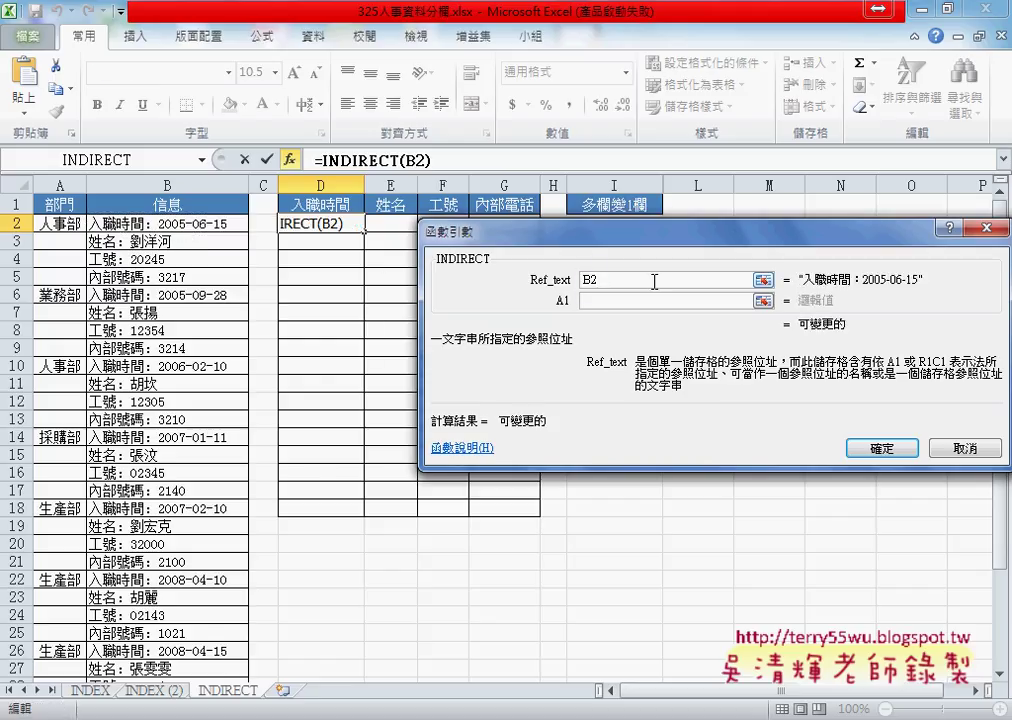
text(")
key(End)
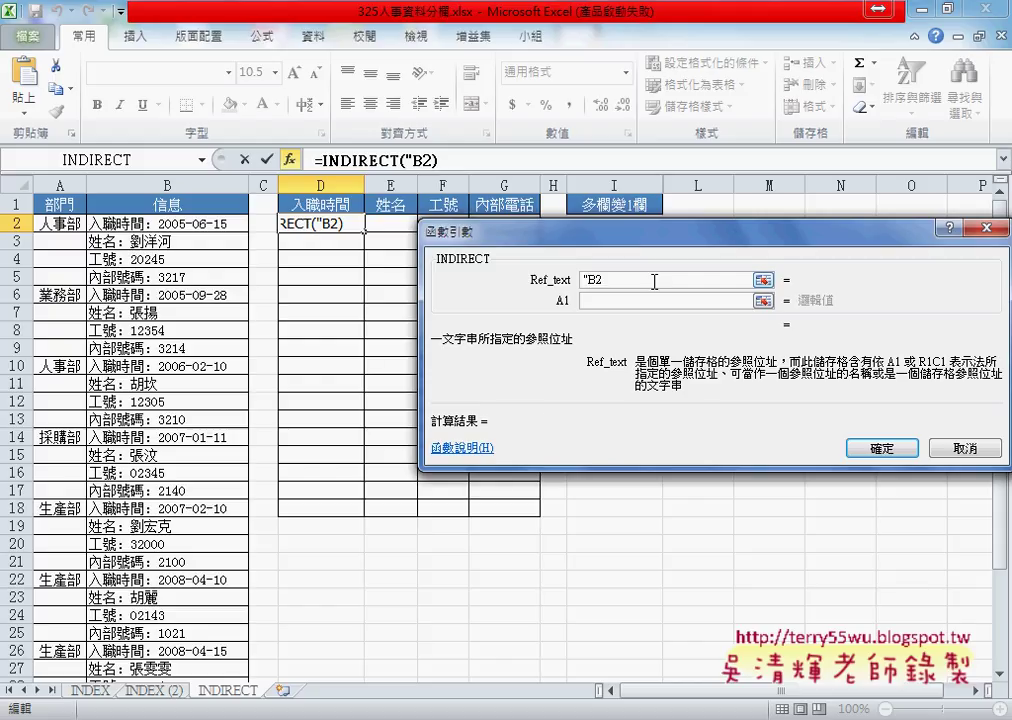
text(")
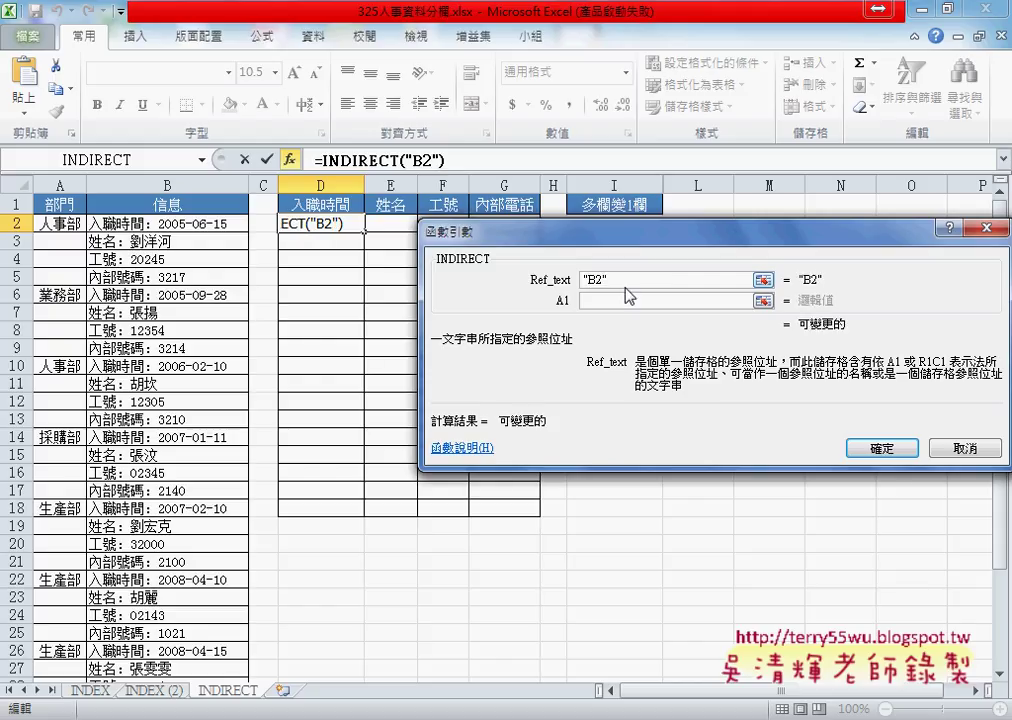
click(881, 448)
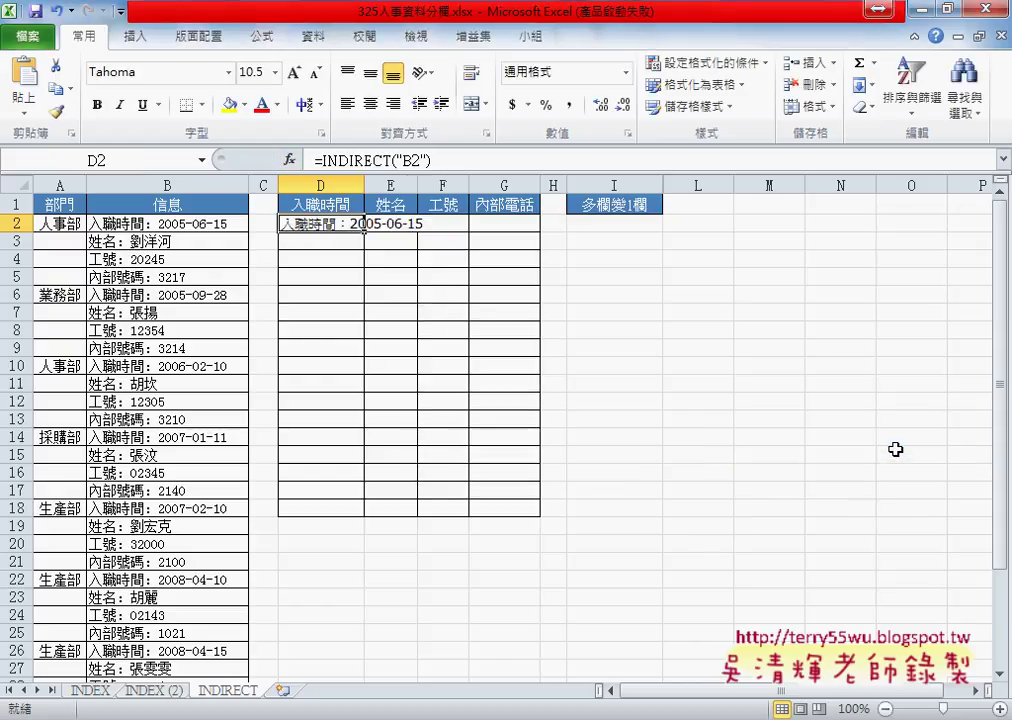
drag(364, 184, 440, 184)
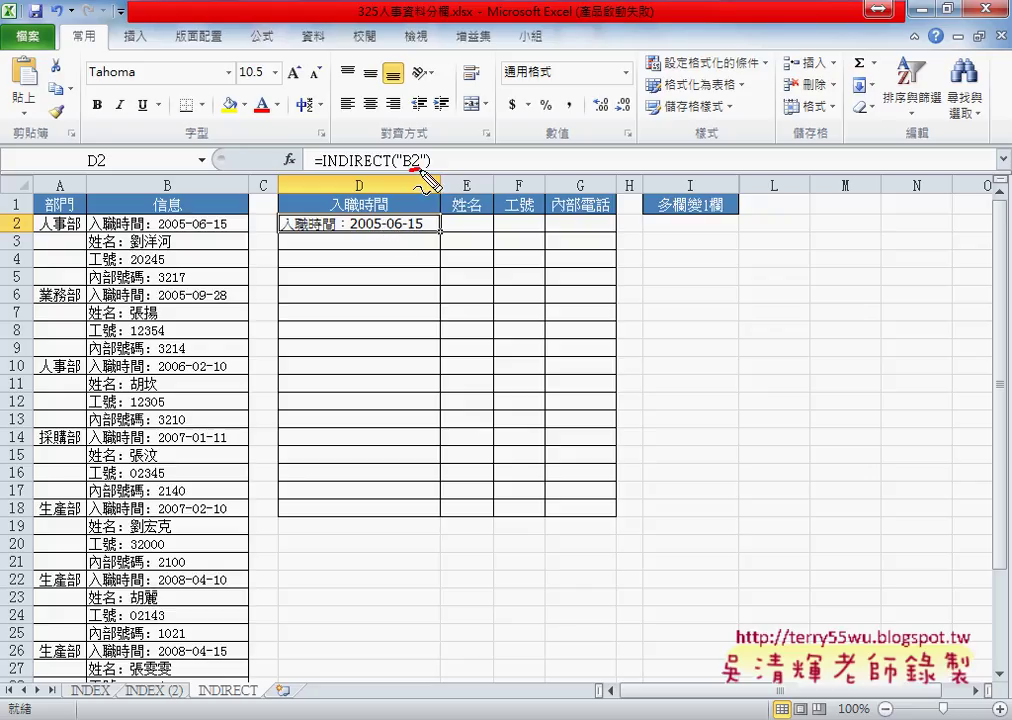
drag(409, 151, 428, 170)
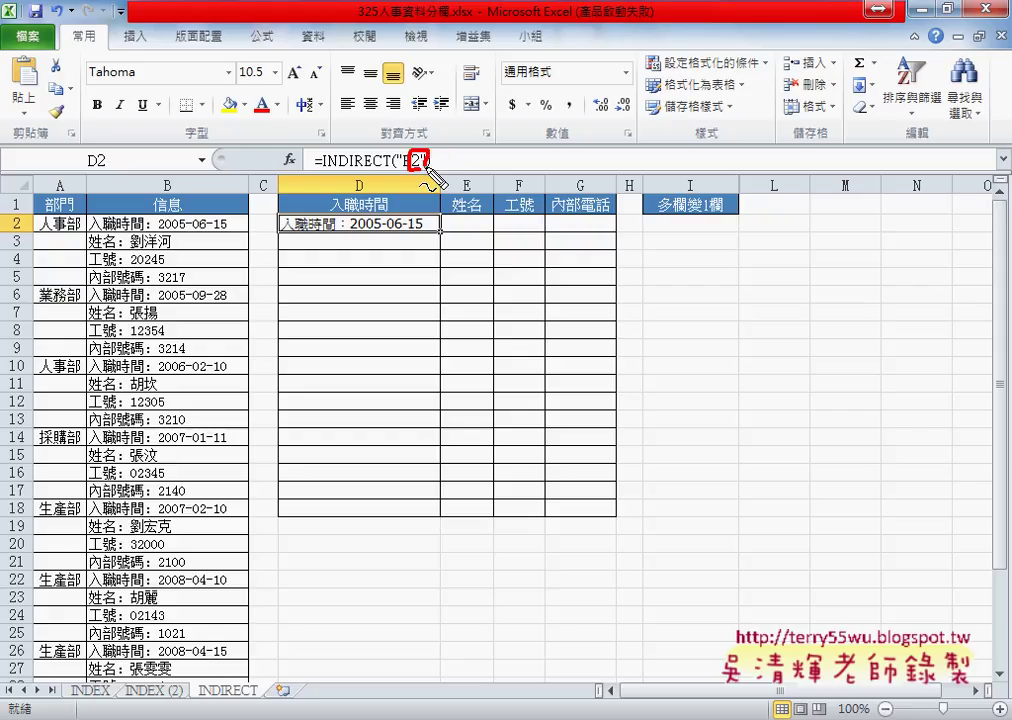
key(Escape)
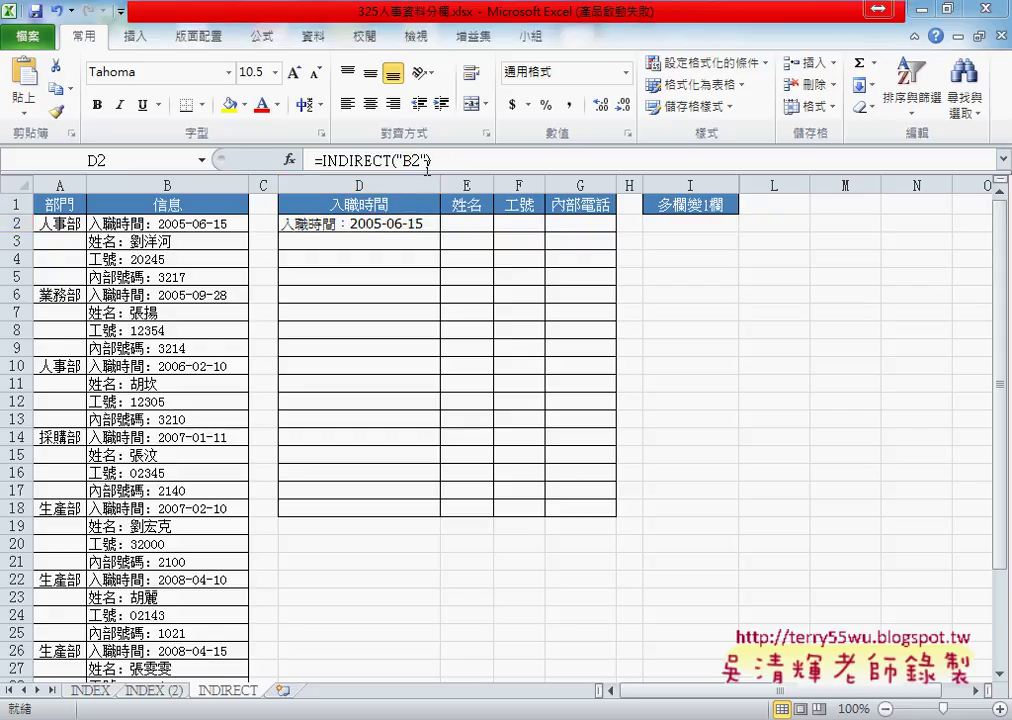
Replace D2's contents with =COLUMN() with no reference, returning 4.
click(434, 225)
key(Delete)
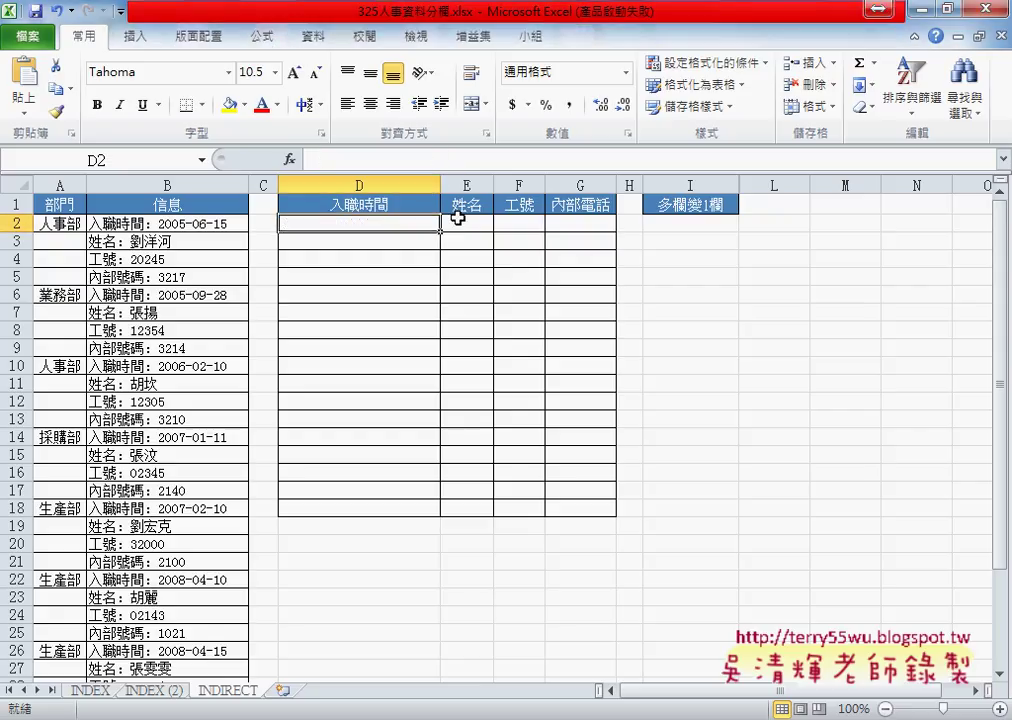
click(290, 160)
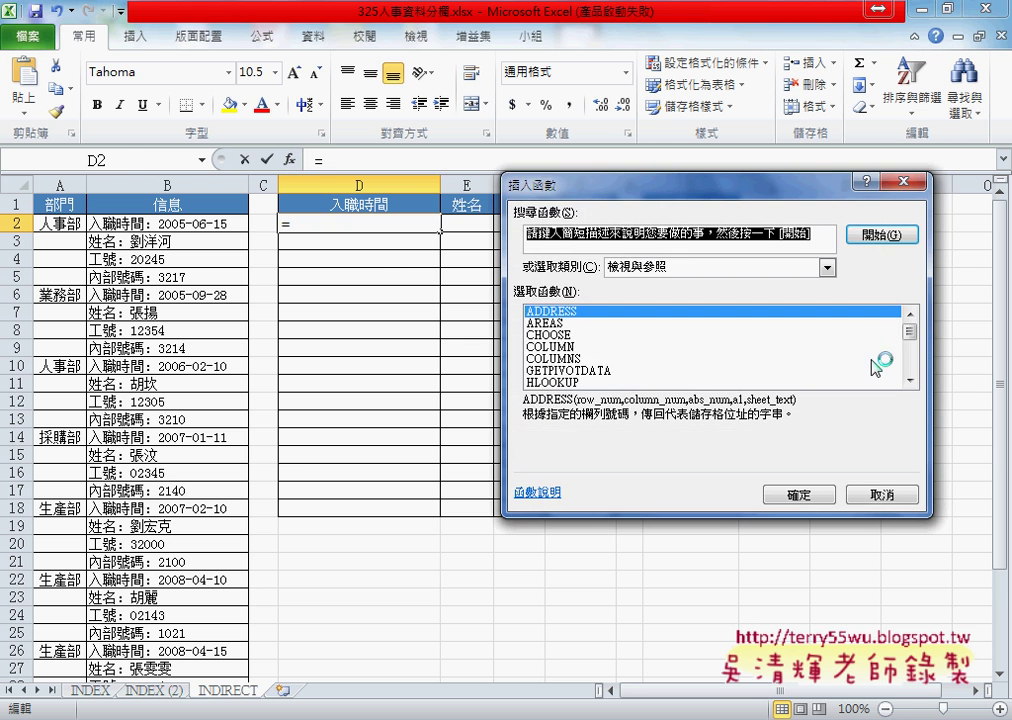
double_click(550, 346)
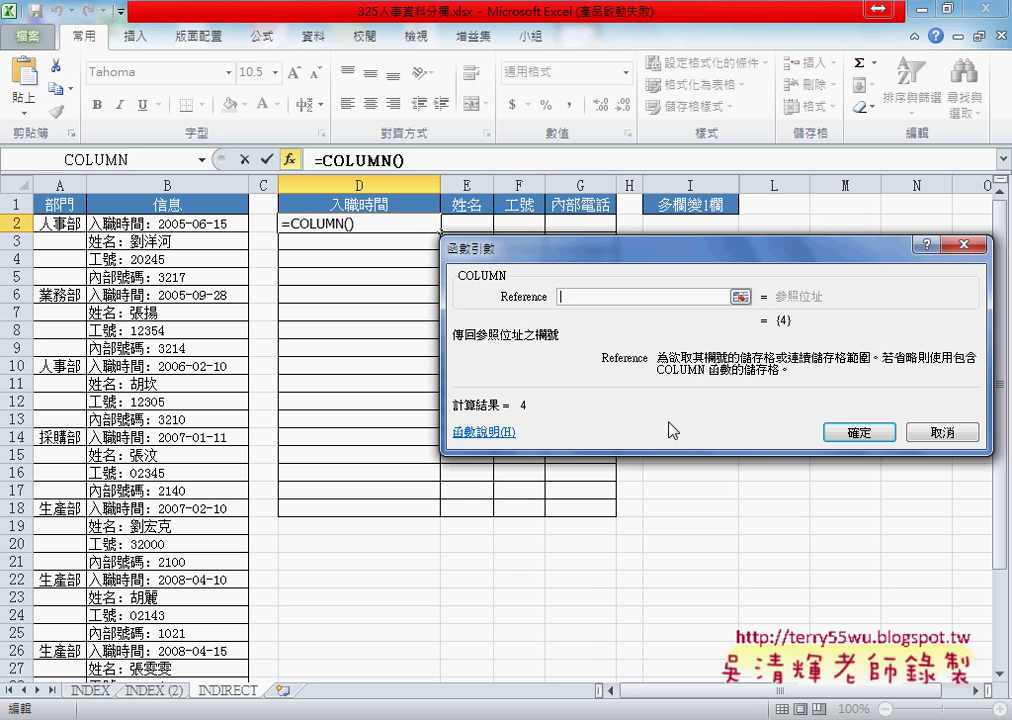
click(856, 434)
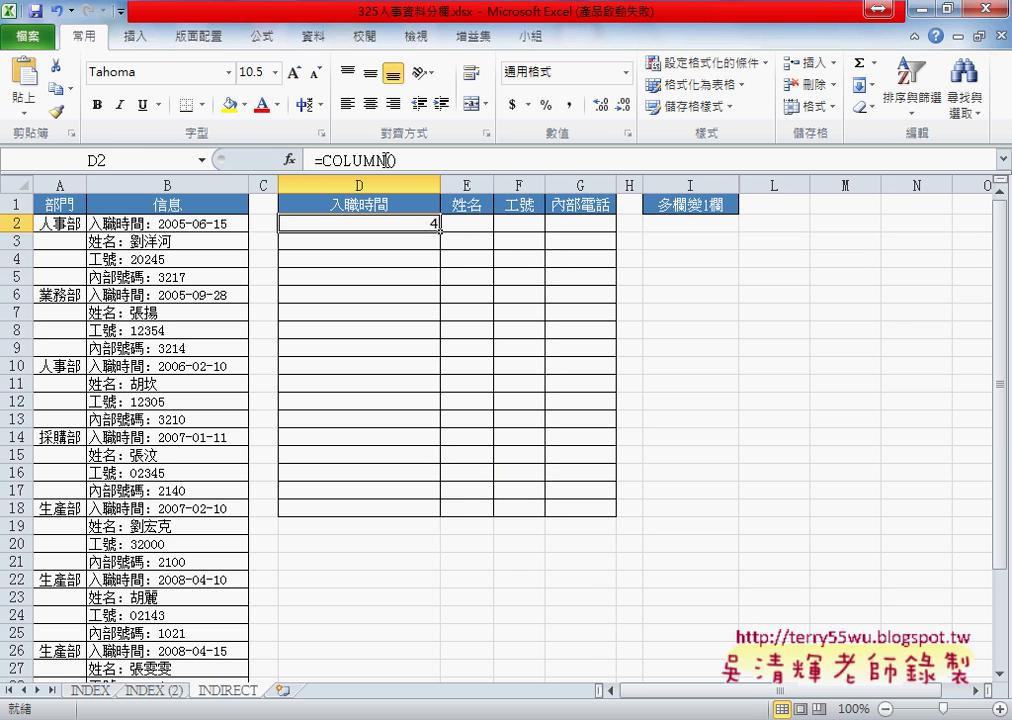
Change D2 to =COLUMN()-2, narrow column D, and fill across to G2 giving 2–5.
click(474, 158)
text(-)
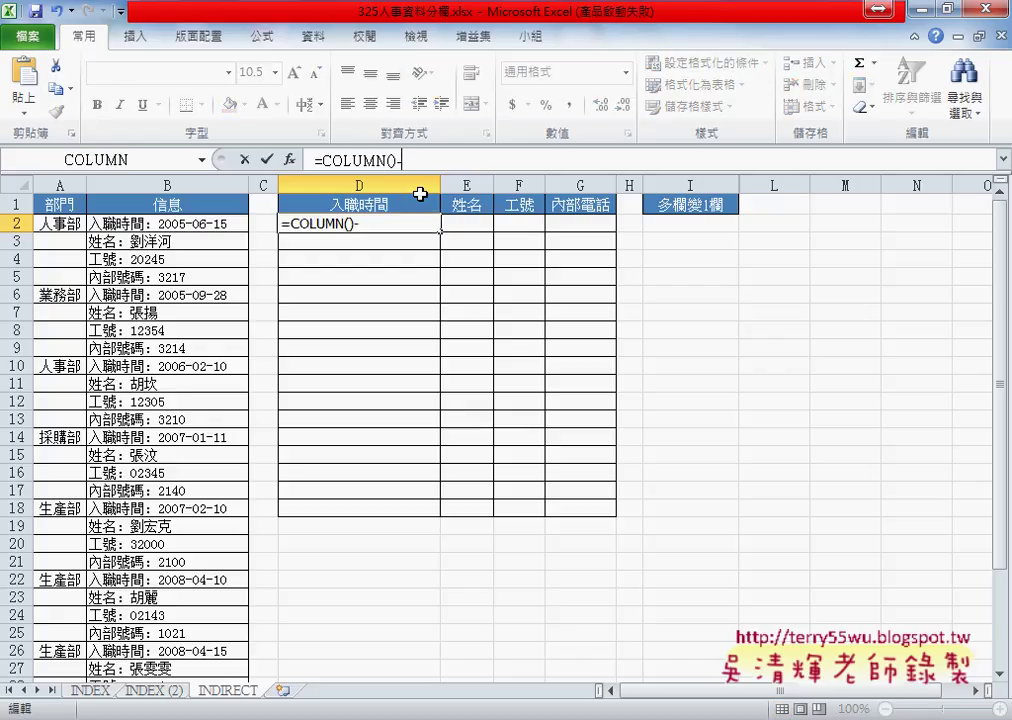
text(2)
click(267, 159)
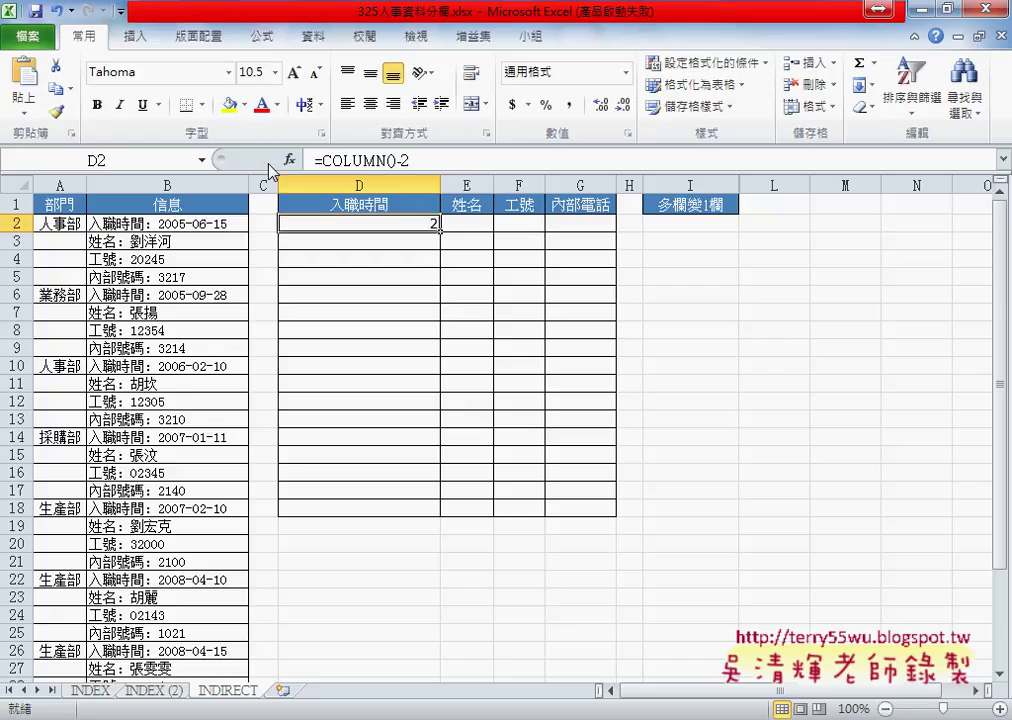
drag(440, 186, 383, 186)
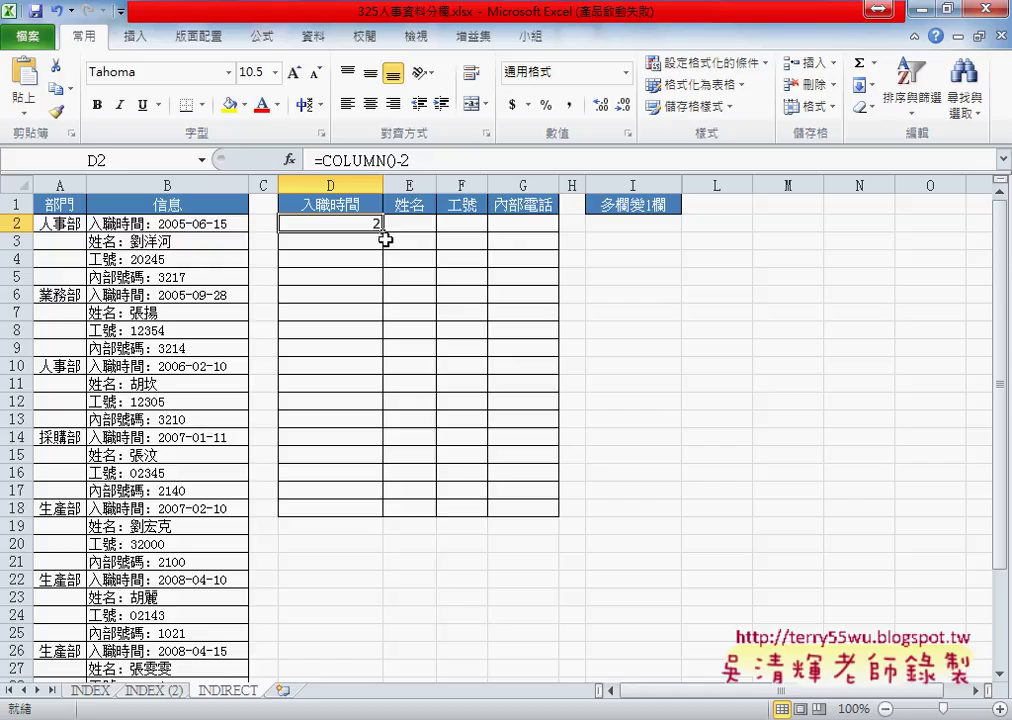
drag(383, 234, 583, 226)
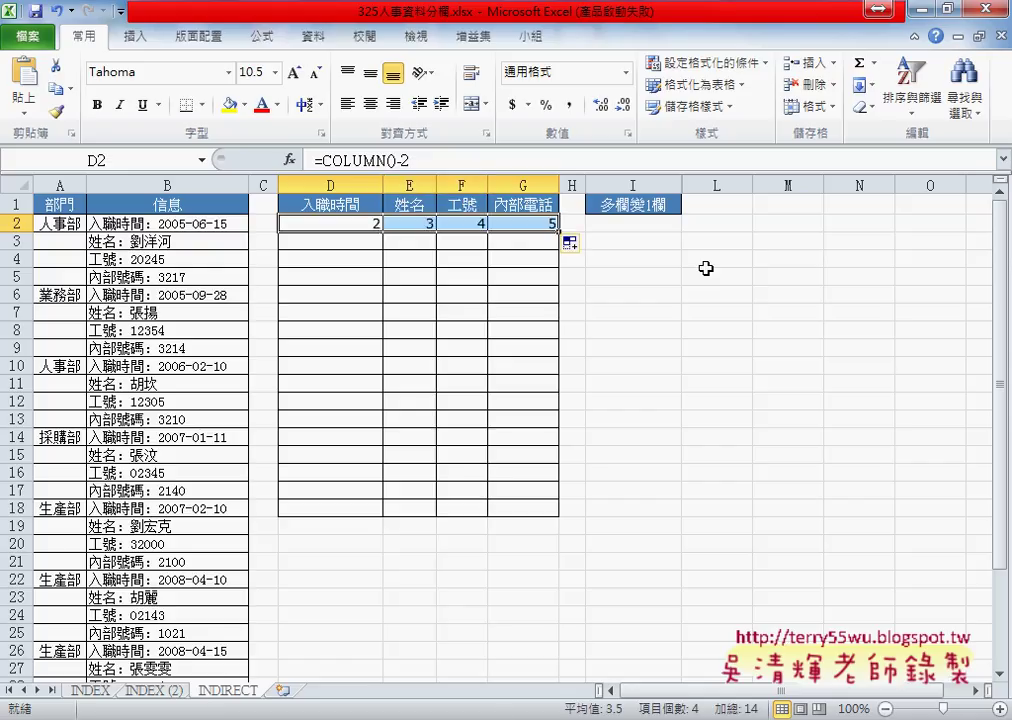
Make D2 =COLUMN()-2+(ROW()-2)*4 and fill it through D2:G9, numbering 2 to 33.
click(366, 222)
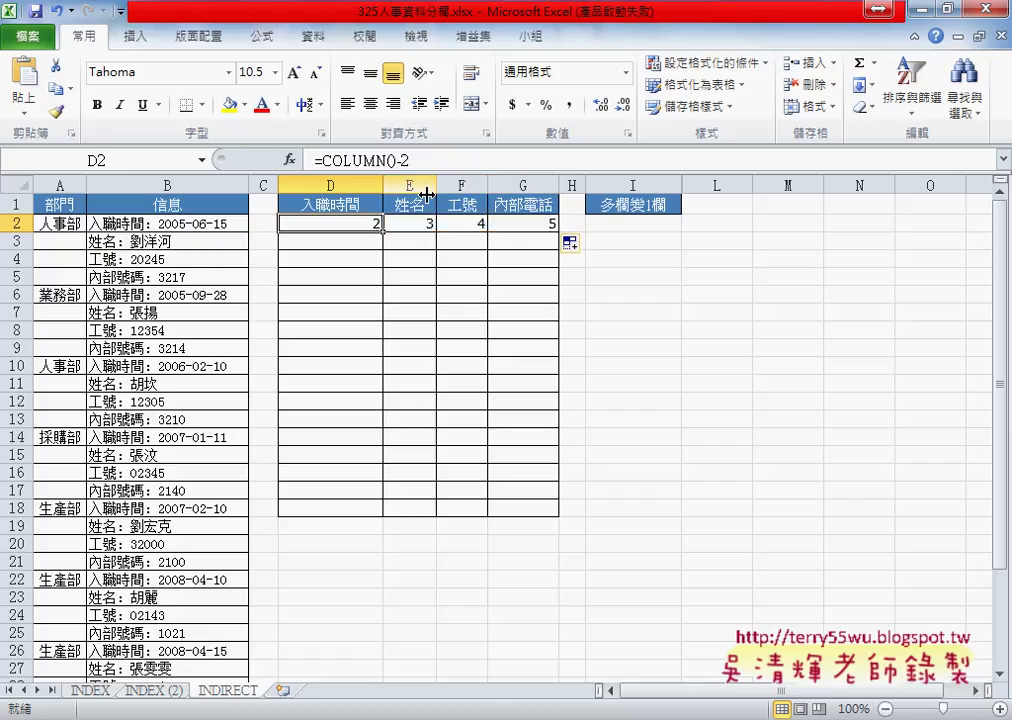
click(440, 162)
text(+)
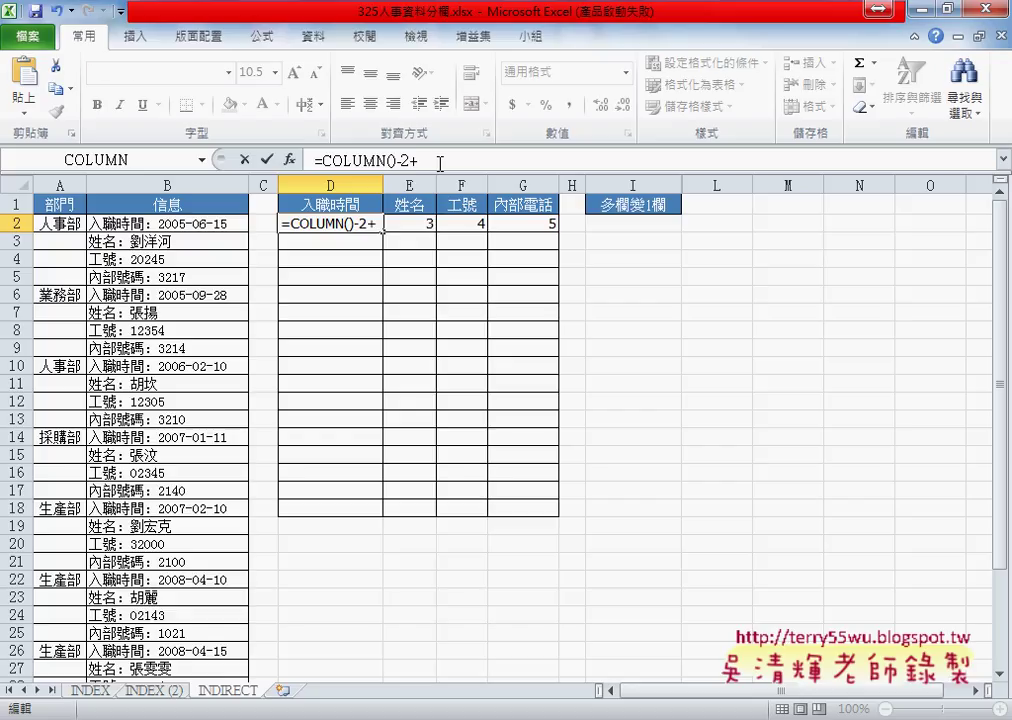
text(t)
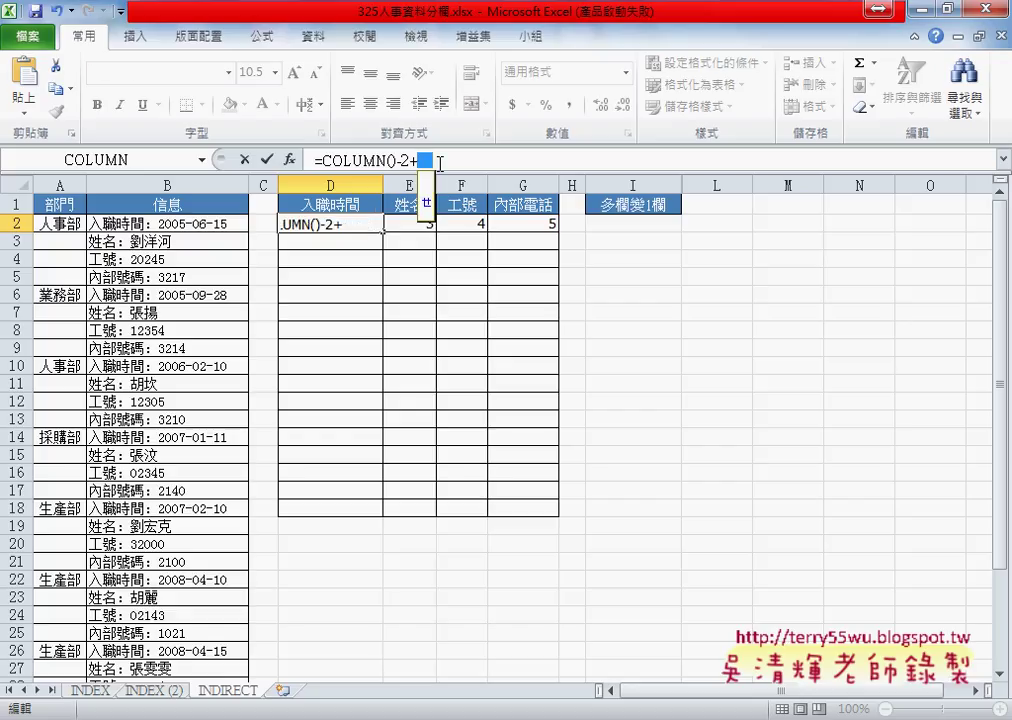
key(Escape)
text(row)
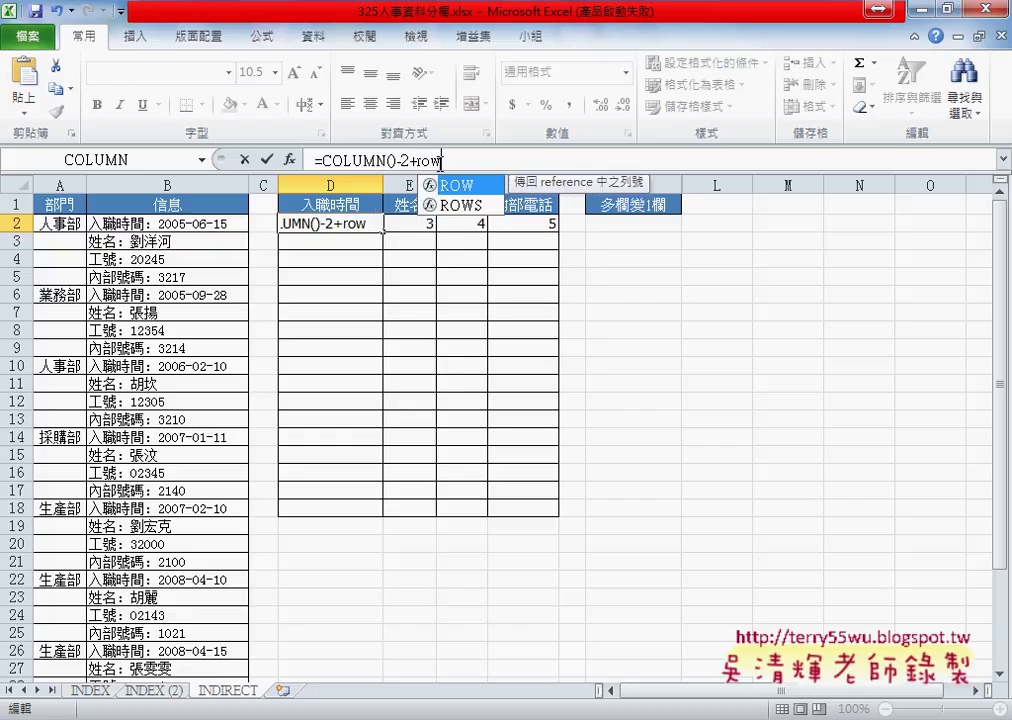
text(()-2)
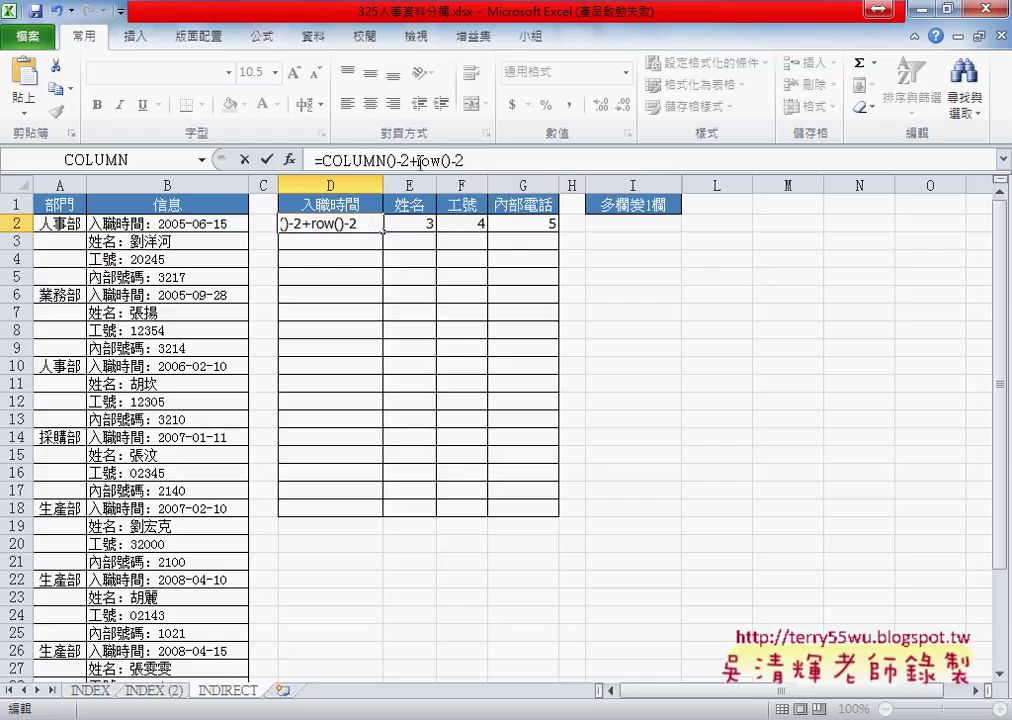
click(414, 161)
text(()
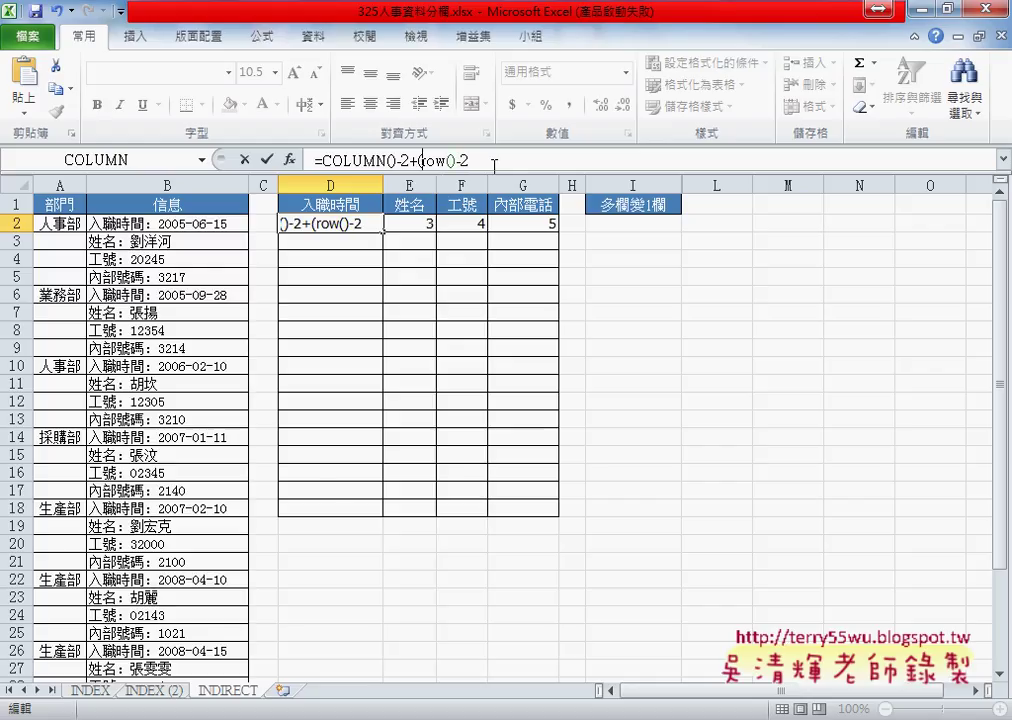
text()-2))
text(*4)
click(266, 159)
mouse_move(383, 234)
mouse_down()
mouse_move(557, 232)
mouse_move(557, 357)
mouse_up()
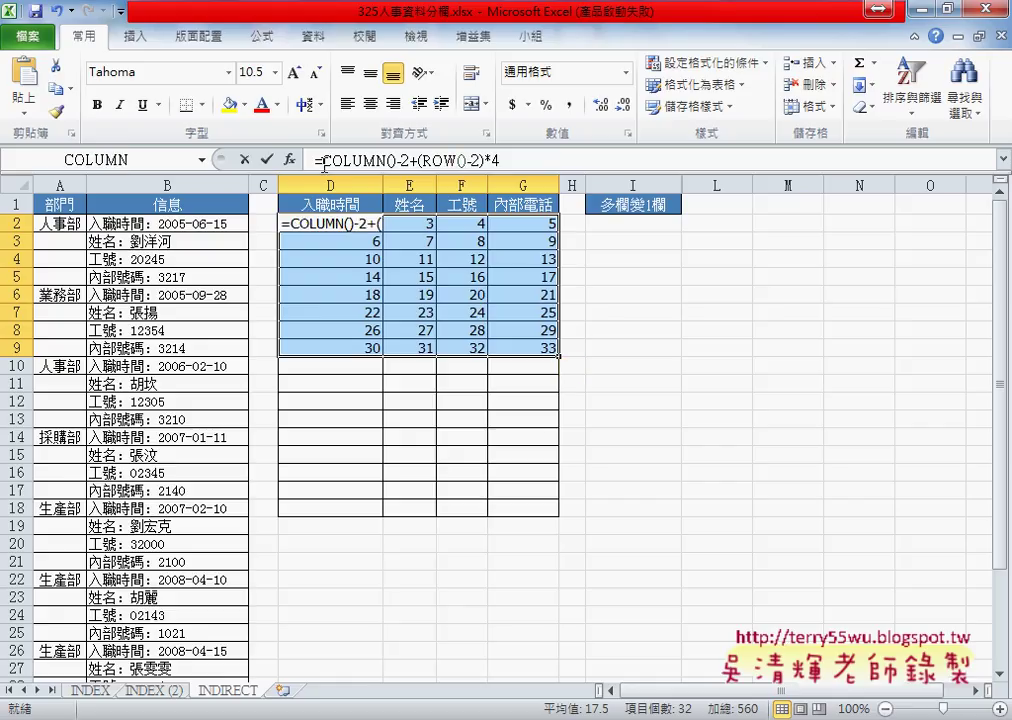
drag(321, 160, 510, 161)
Cut the numbering formula text after the equals sign out of D2.
right_click(462, 162)
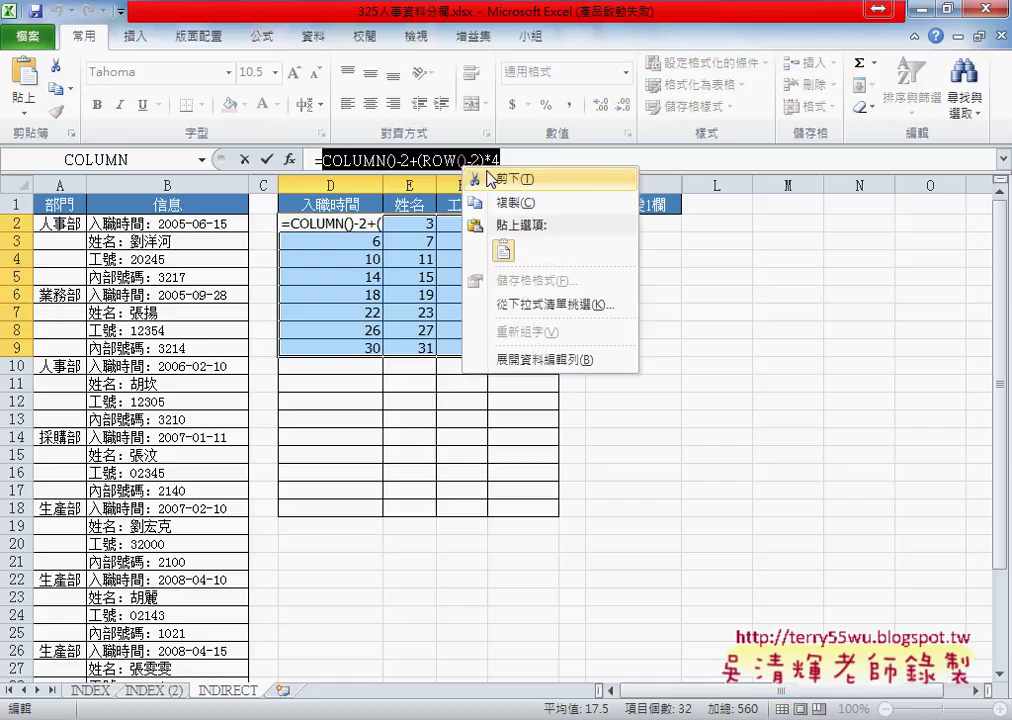
click(505, 178)
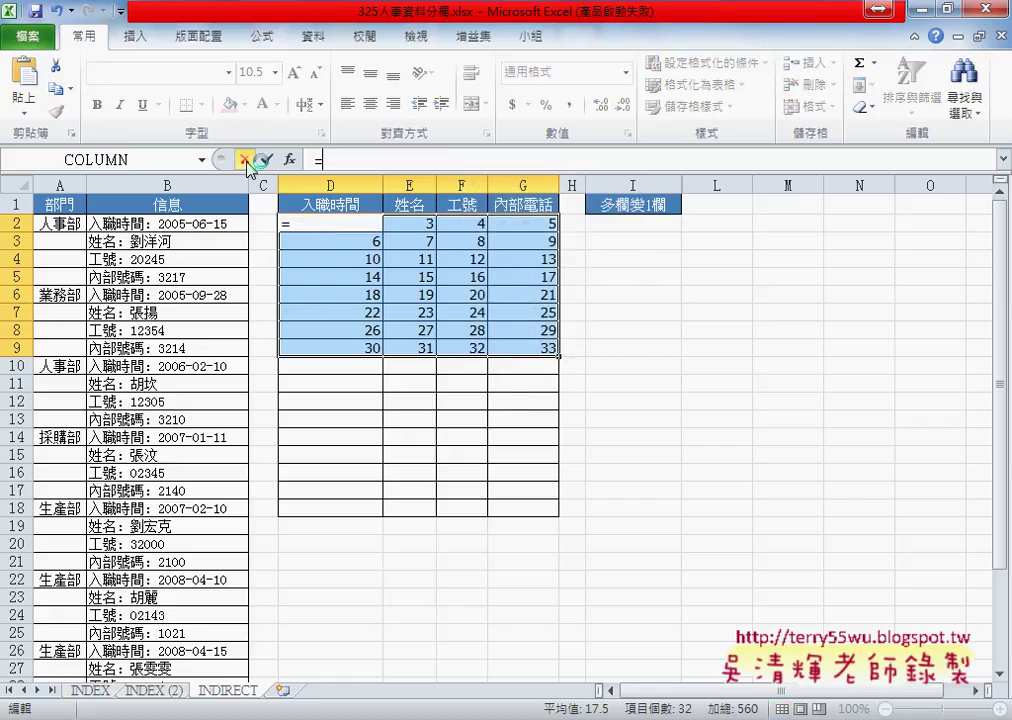
click(244, 159)
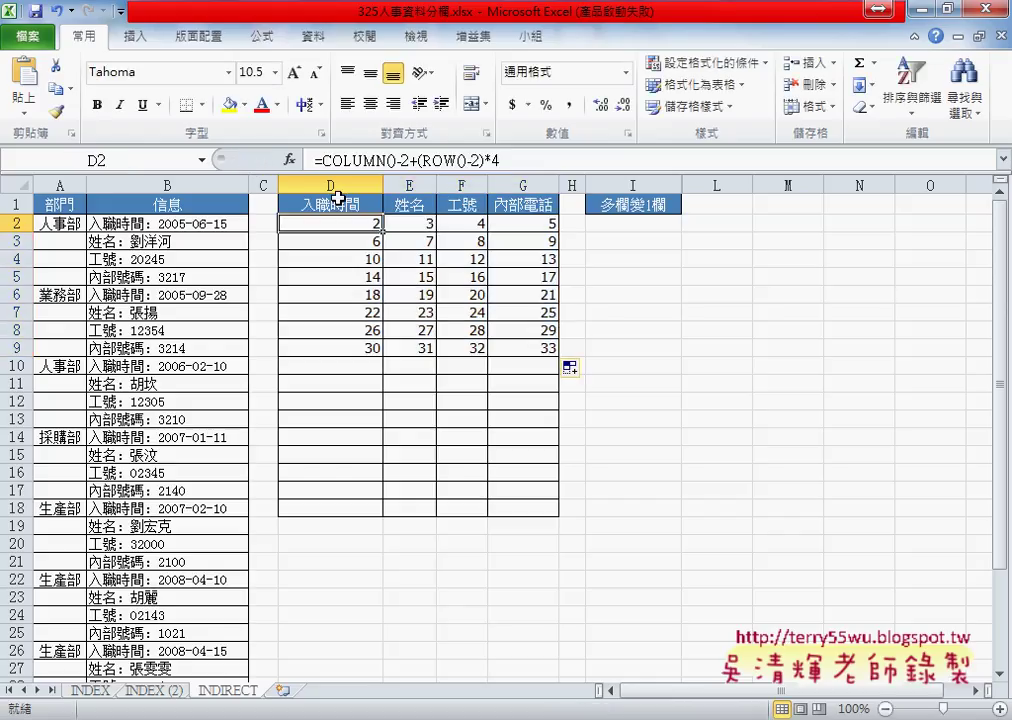
drag(322, 161, 497, 160)
right_click(483, 165)
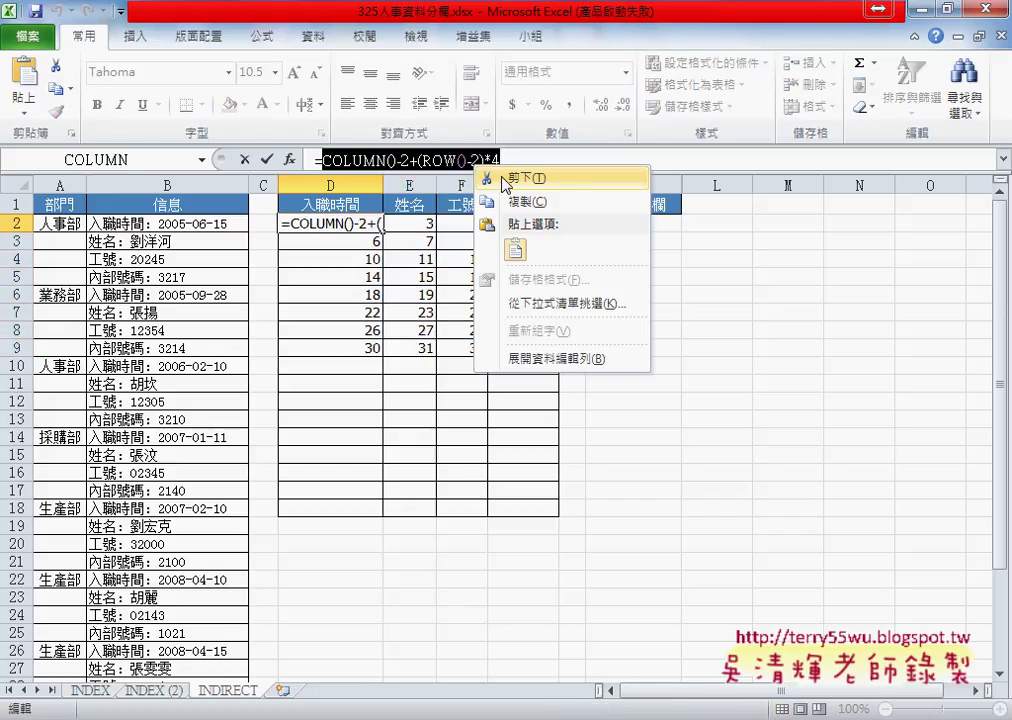
click(503, 176)
Insert an empty INDIRECT function into D2.
click(295, 163)
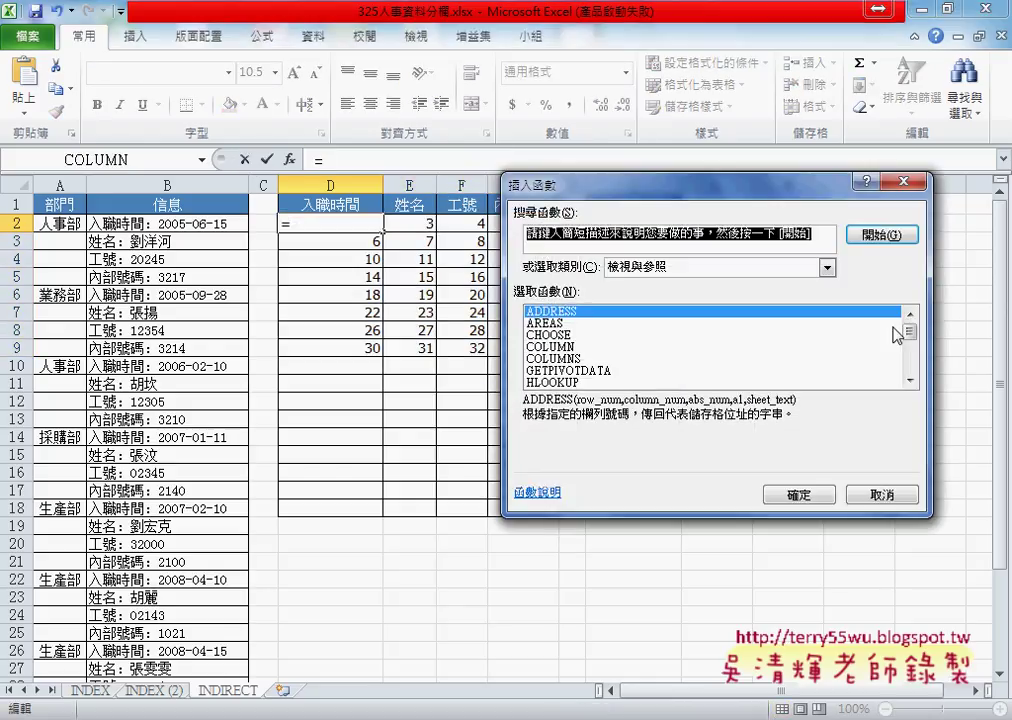
drag(909, 334, 910, 347)
click(592, 358)
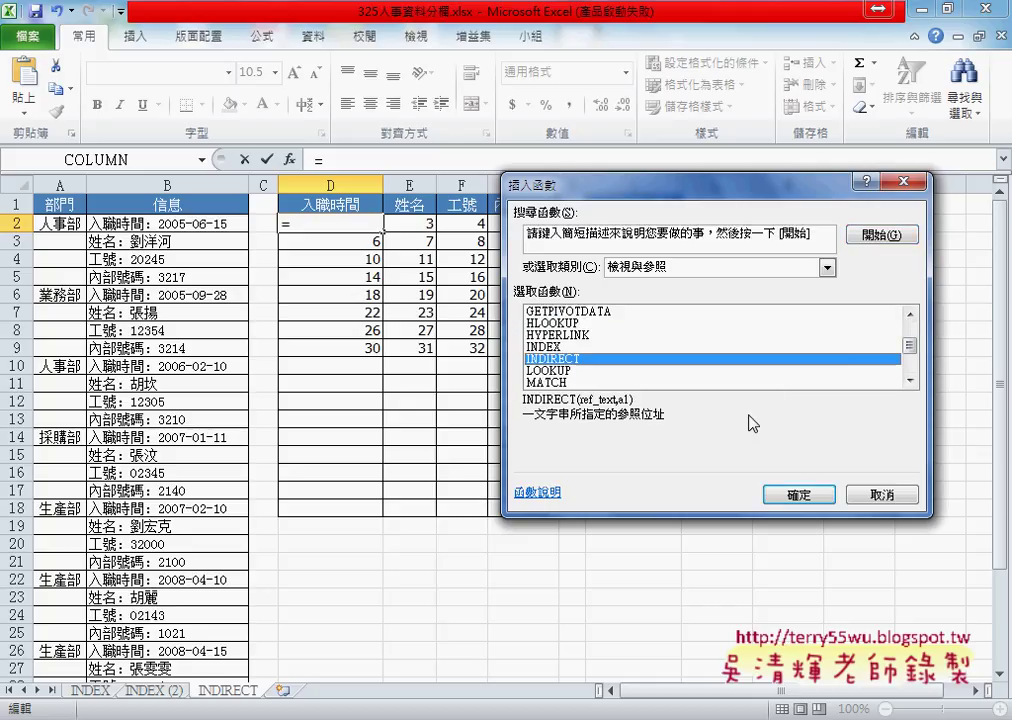
click(837, 493)
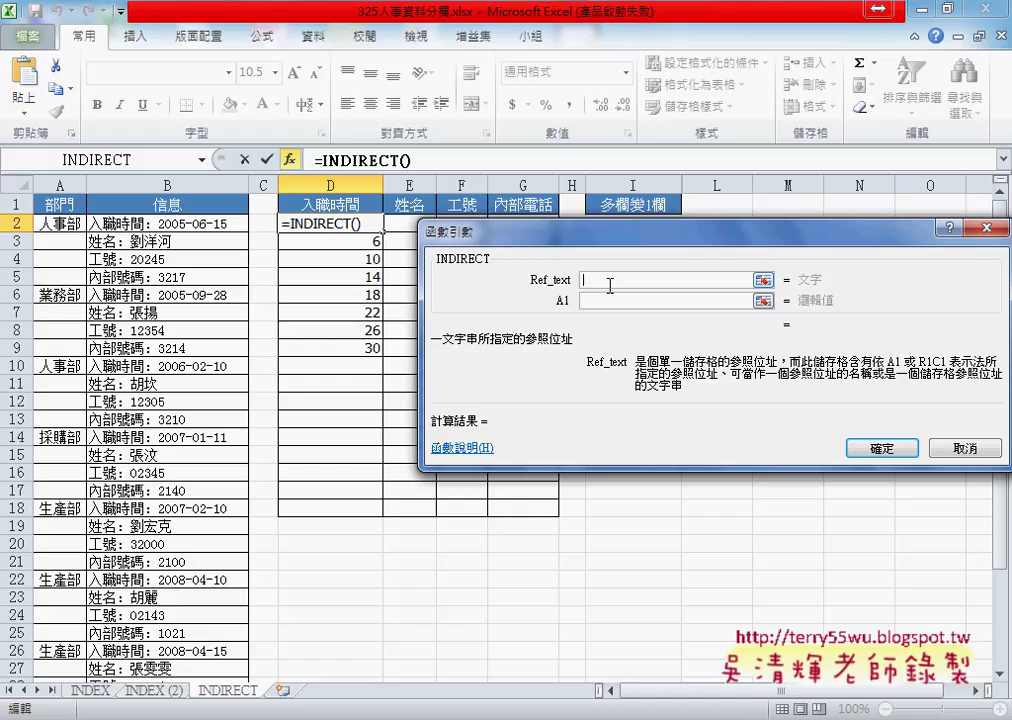
Set INDIRECT's Ref_text to "B"&COLUMN()-2+(ROW()-2)*4 using the cut numbering formula.
click(203, 222)
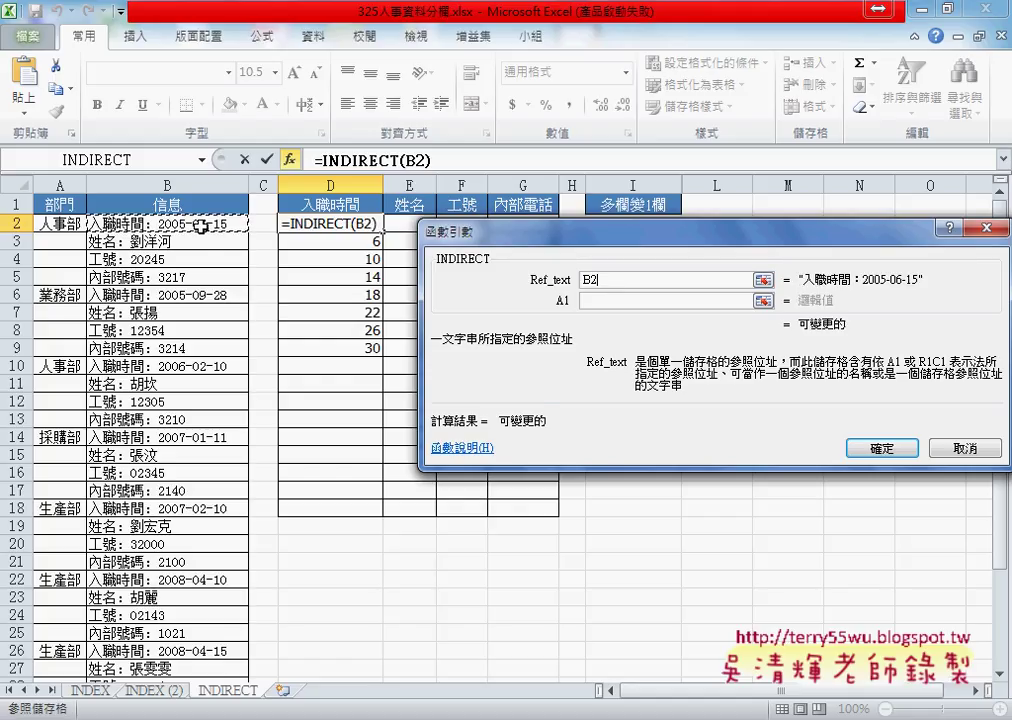
click(593, 280)
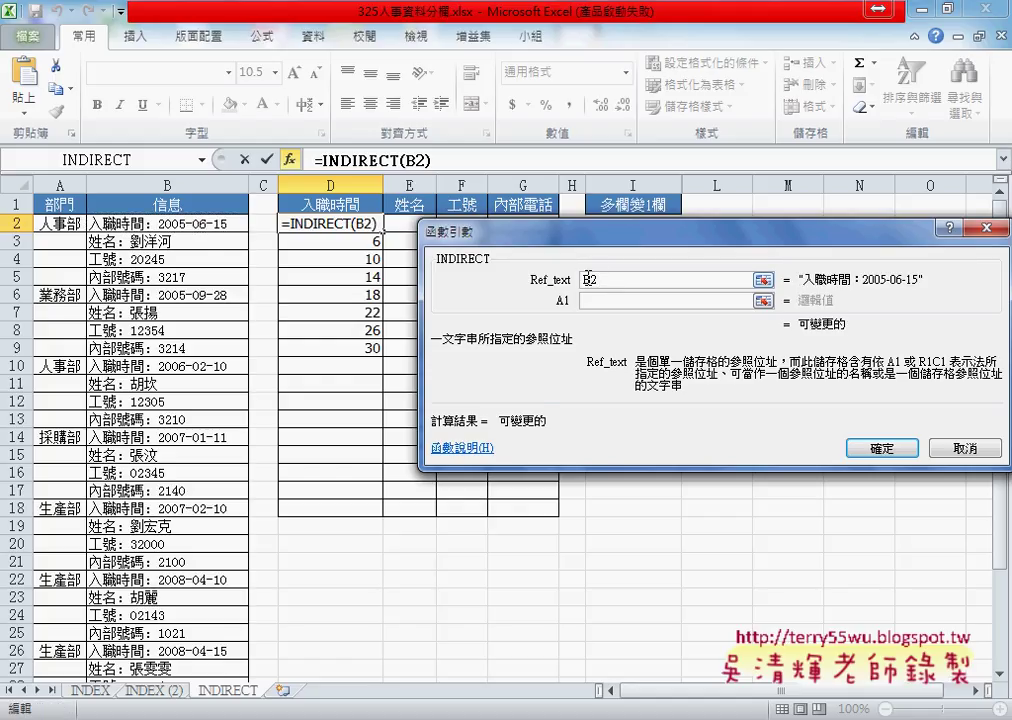
text("B2)
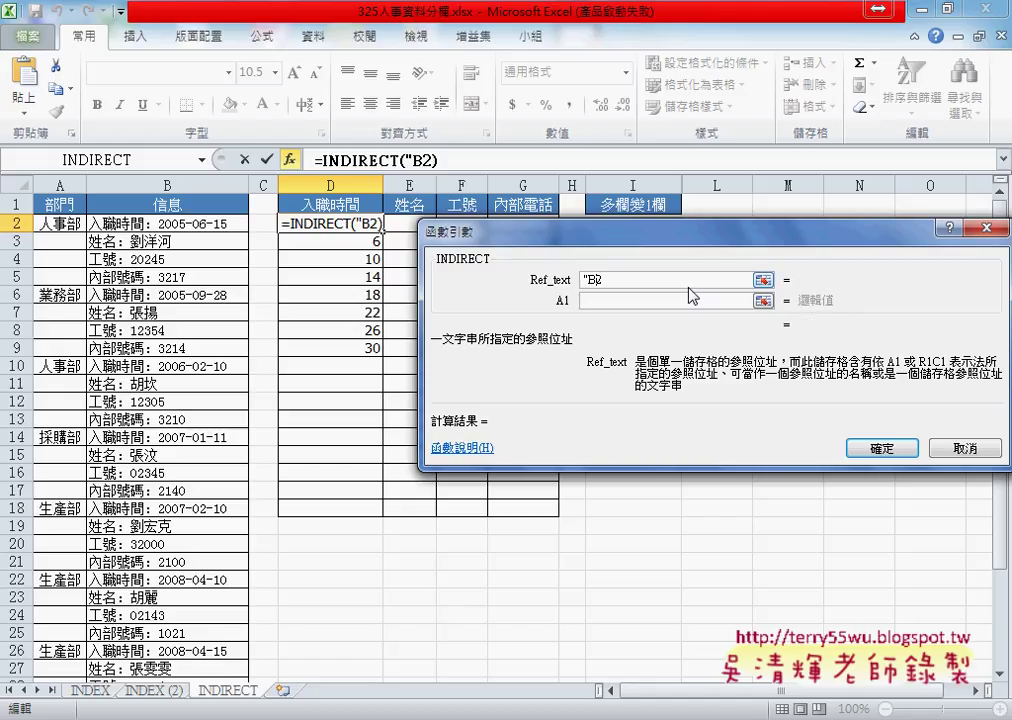
text(")
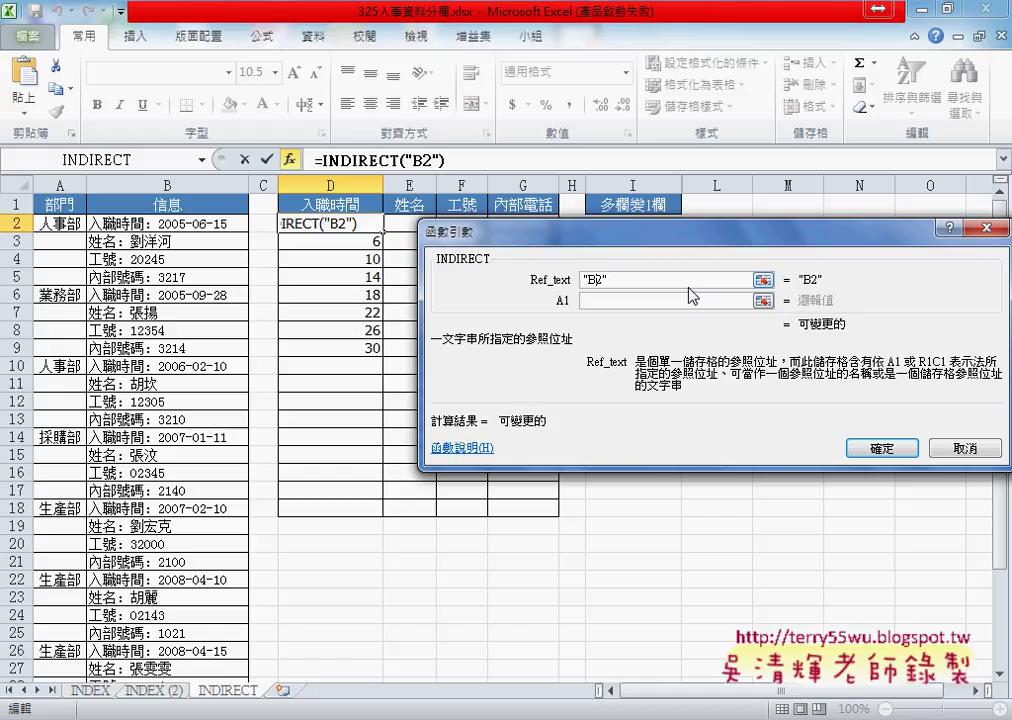
key(Left)
key(BackSpace)
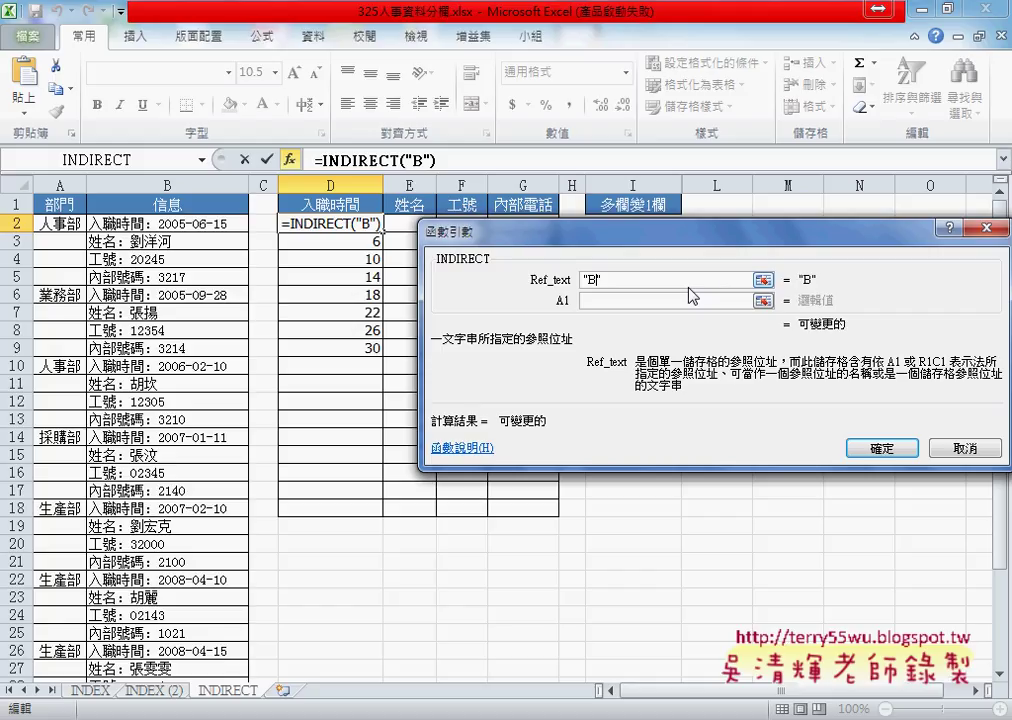
key(Right)
text(&)
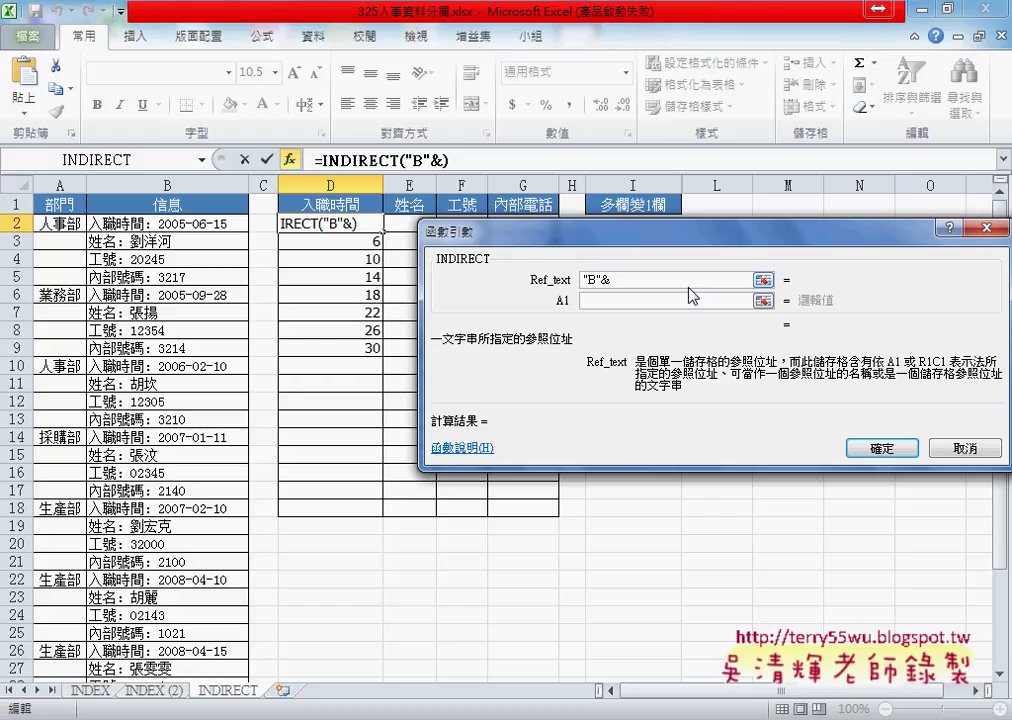
key(ctrl+v)
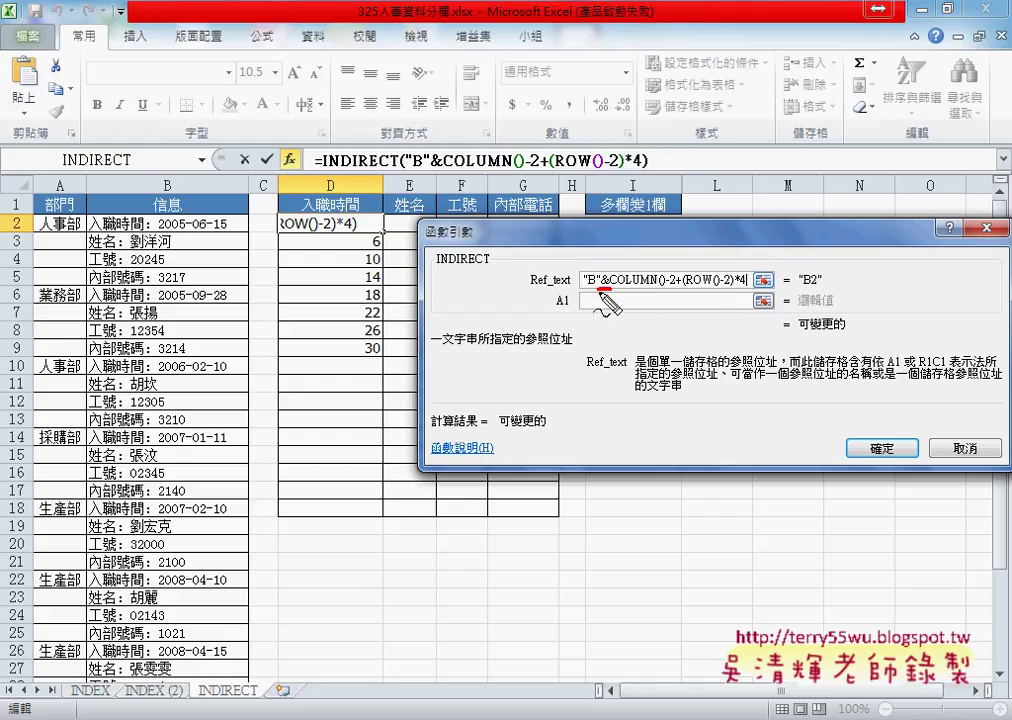
Commit =INDIRECT("B"&COLUMN()-2+(ROW()-2)*4) in D2, showing B2's hire-date text.
drag(597, 289, 758, 288)
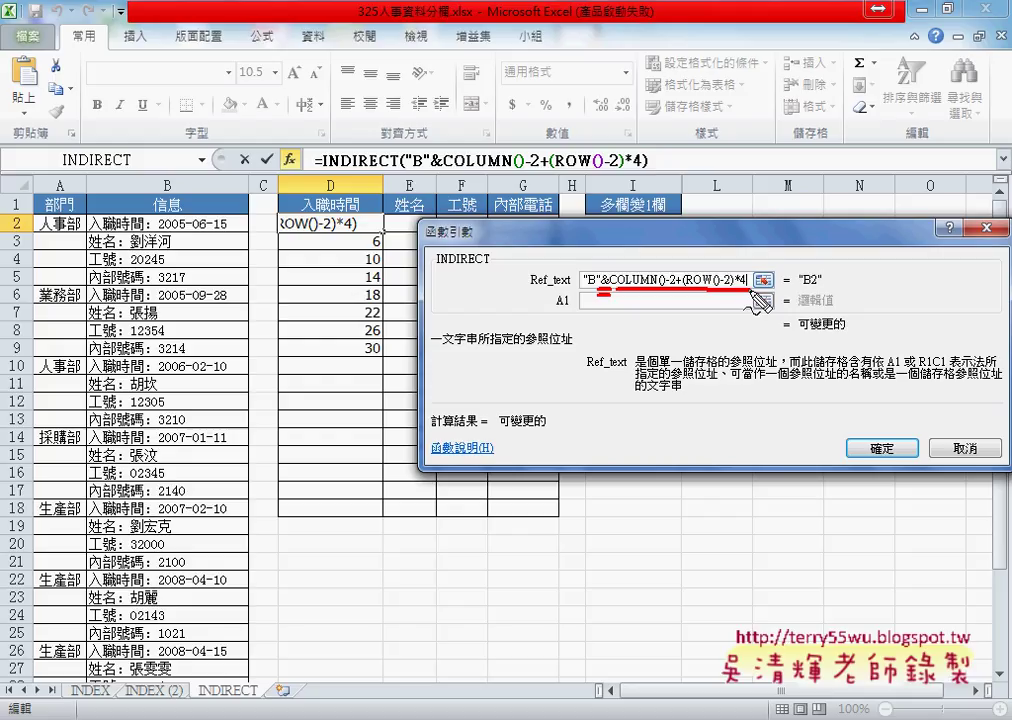
key(Escape)
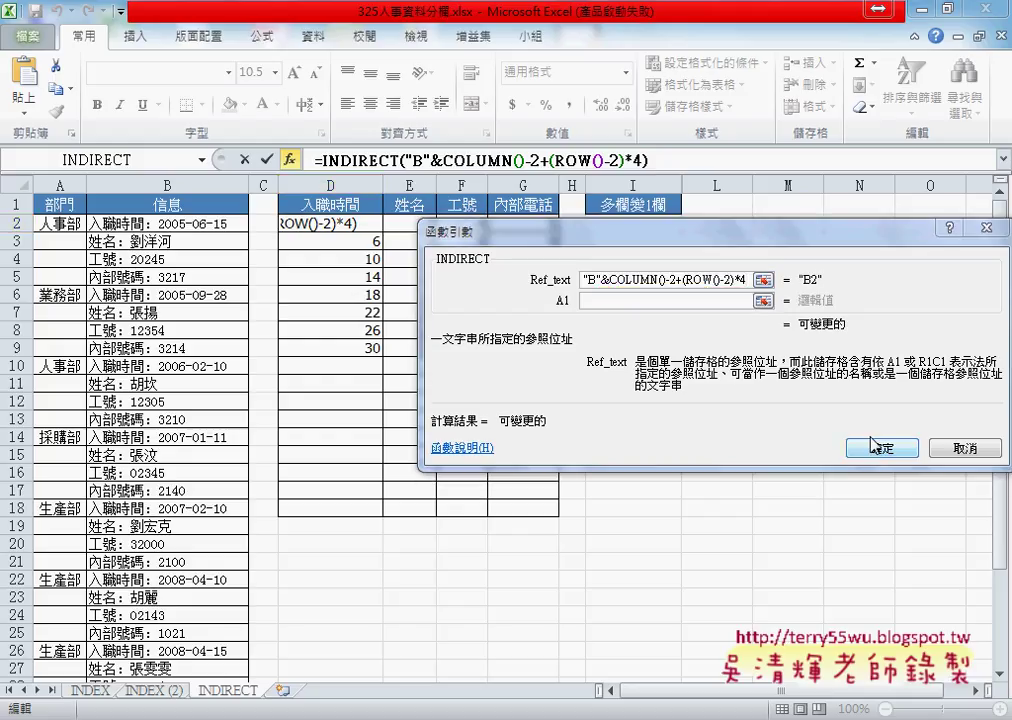
click(884, 448)
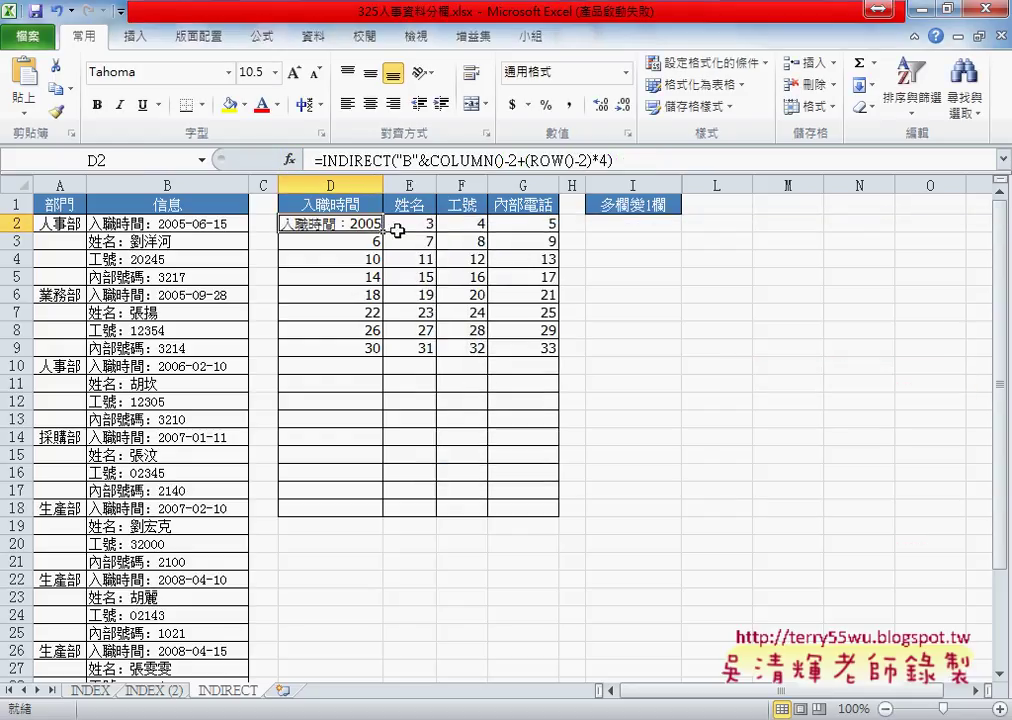
Fill D2's INDIRECT formula through D2:G9 and AutoFit columns D–G to the dates, names, IDs and extensions.
mouse_move(382, 231)
mouse_down()
mouse_move(558, 232)
mouse_move(557, 350)
mouse_up()
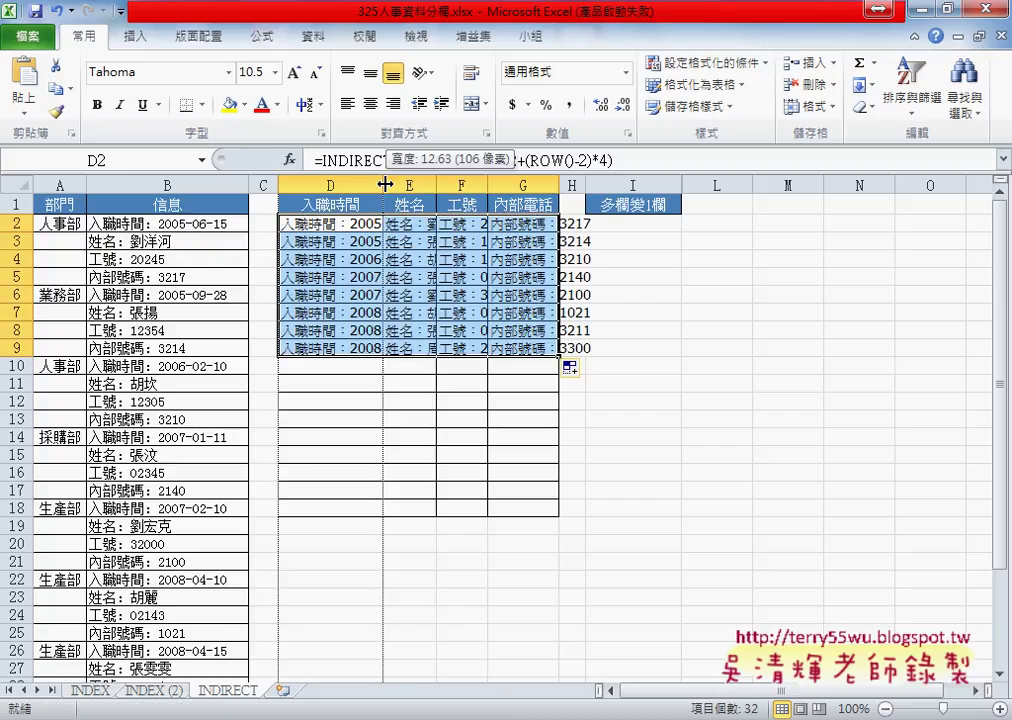
double_click(383, 185)
double_click(493, 185)
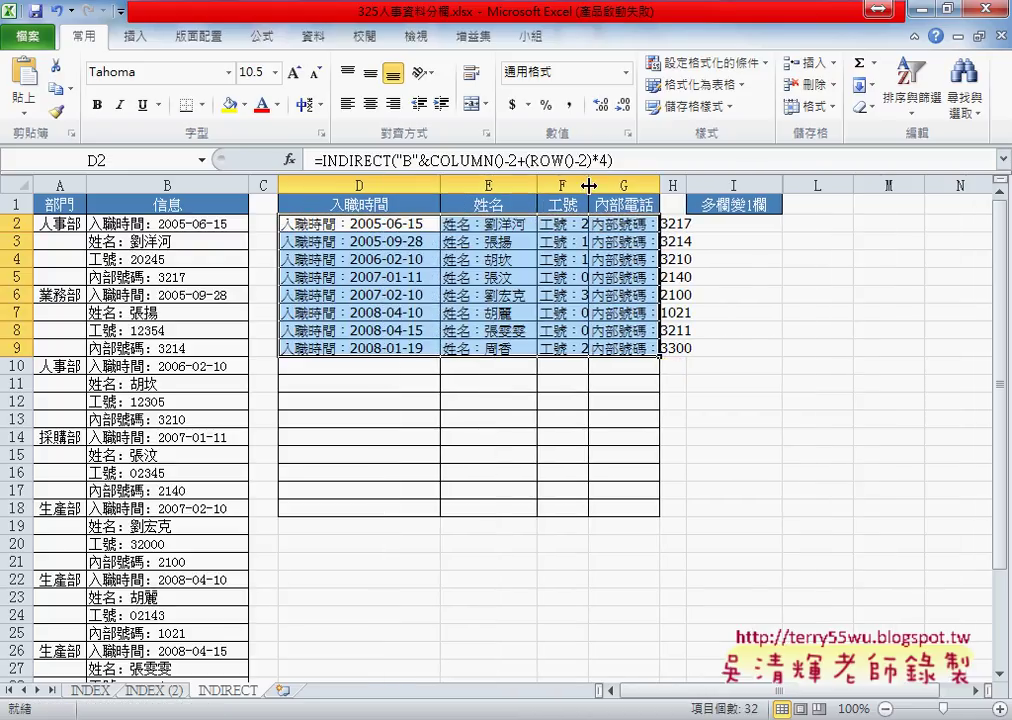
double_click(587, 185)
double_click(702, 185)
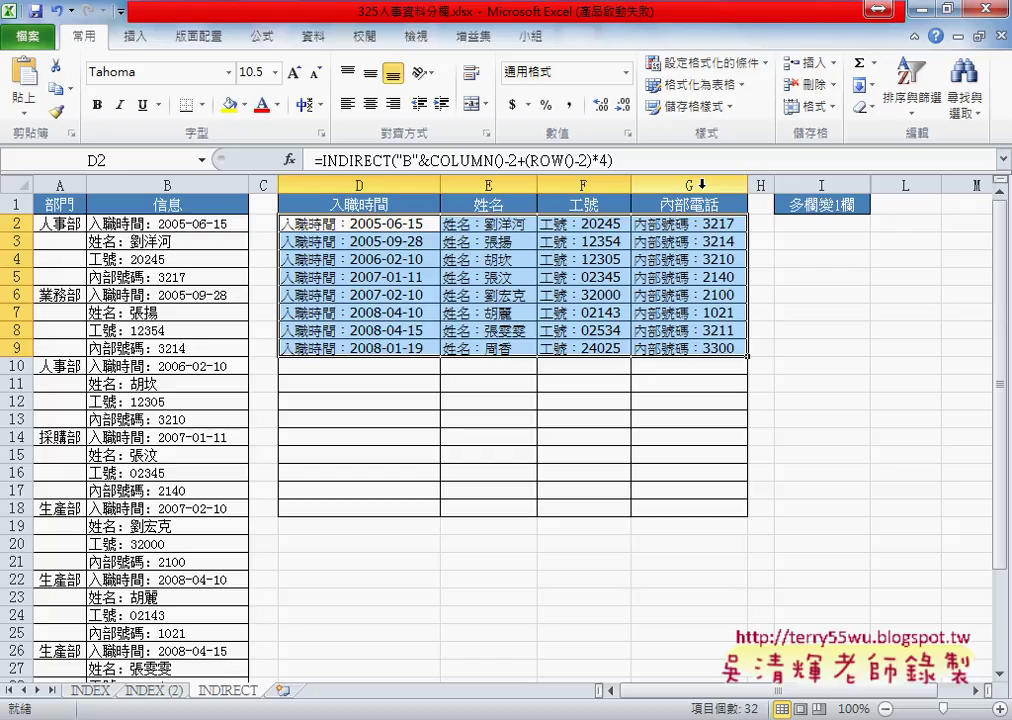
click(981, 692)
click(981, 692)
click(981, 692)
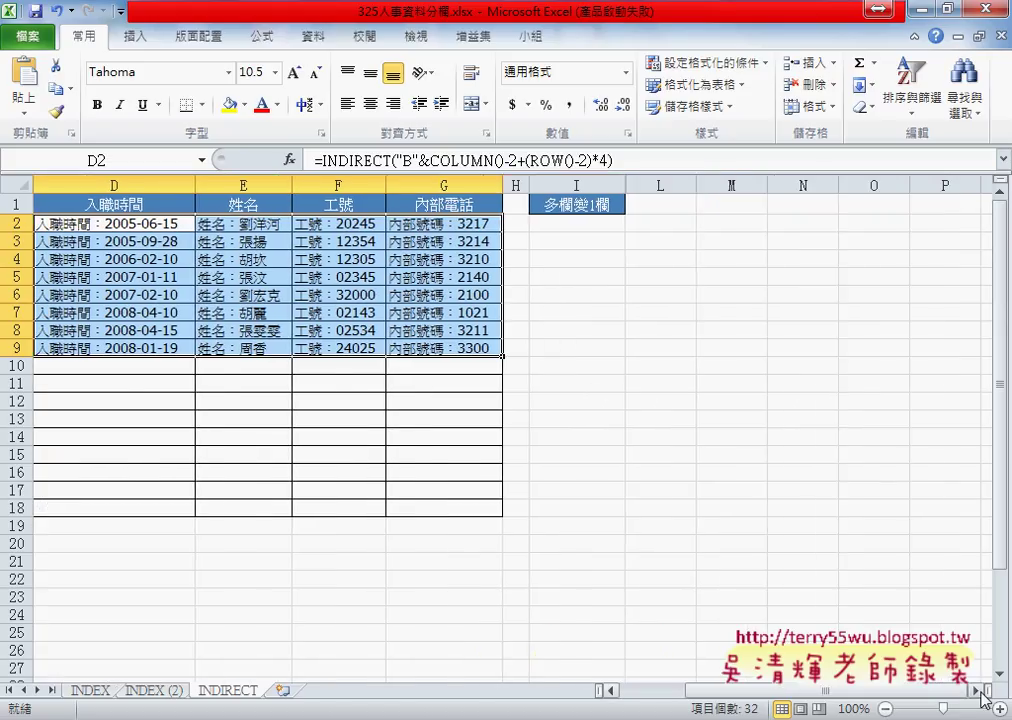
Start a FIND function from the Text category in cell I2.
click(592, 229)
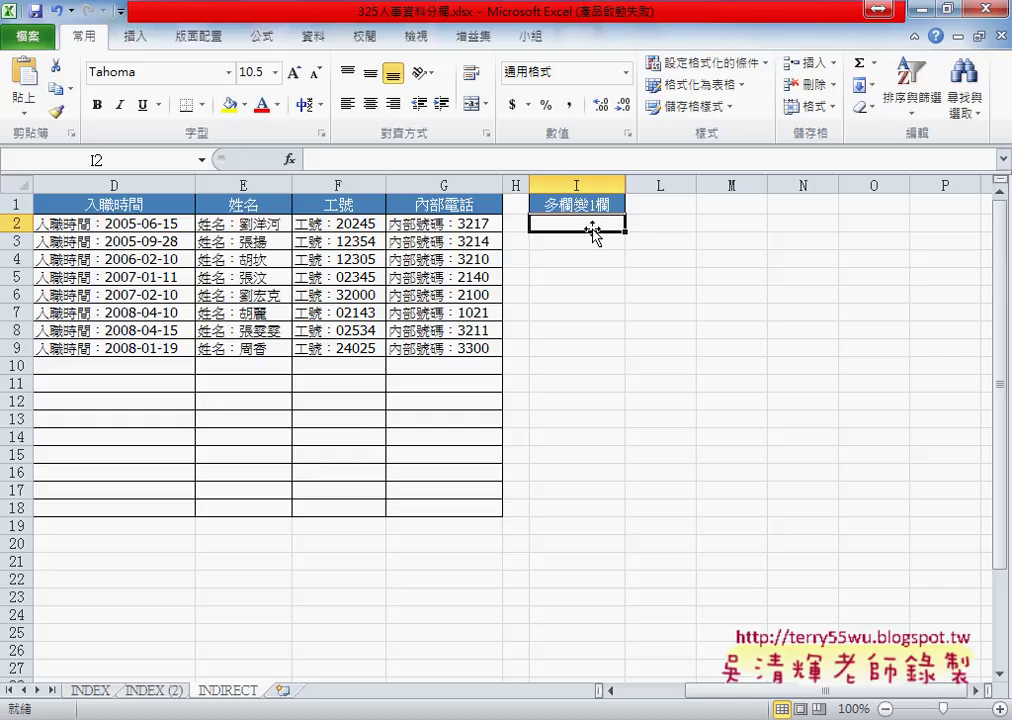
click(290, 160)
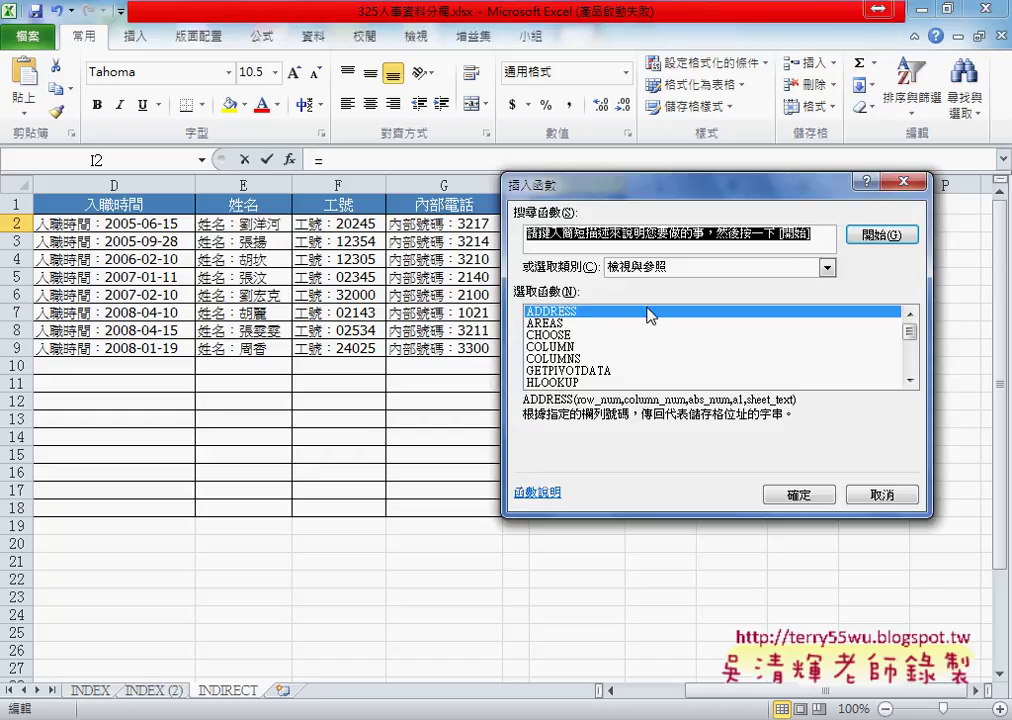
click(672, 268)
click(667, 381)
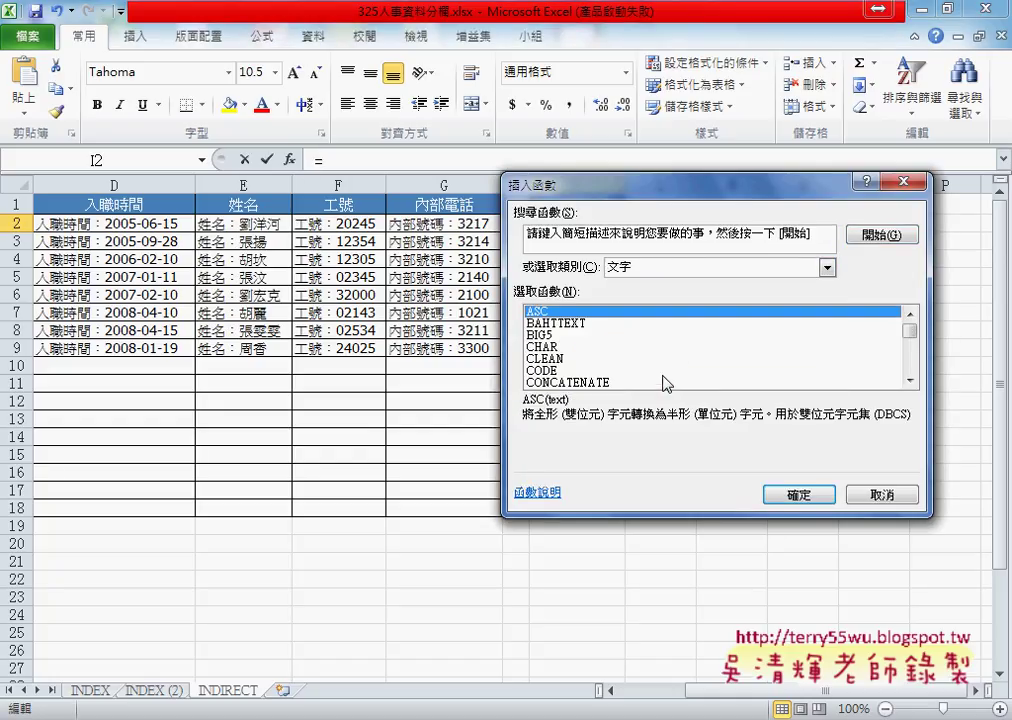
drag(910, 332, 912, 349)
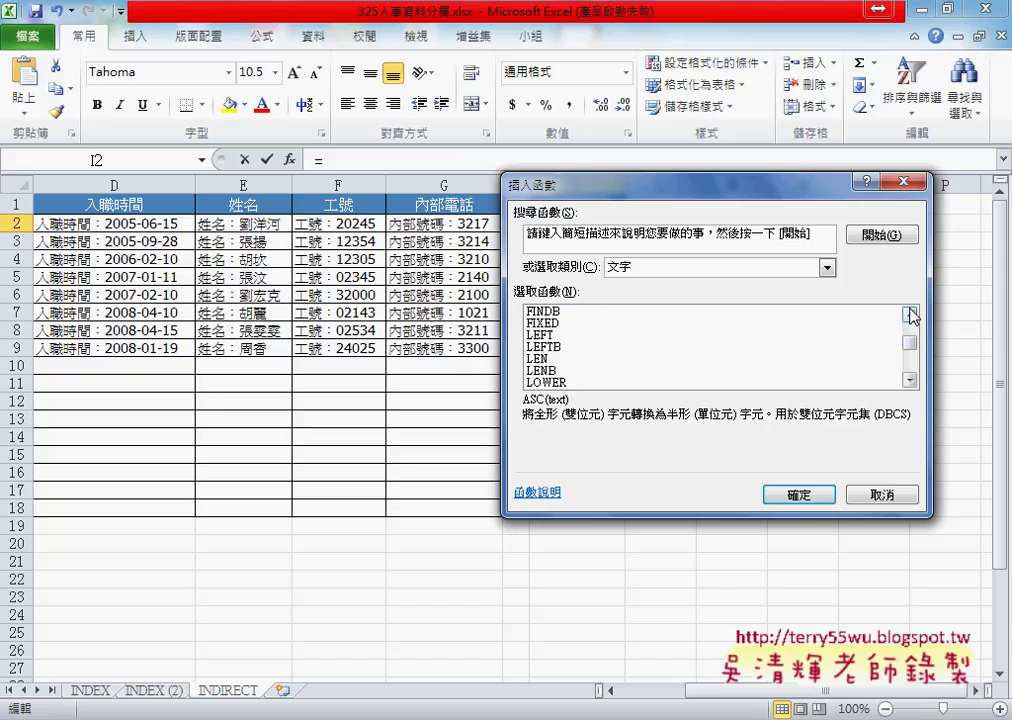
click(910, 313)
click(545, 311)
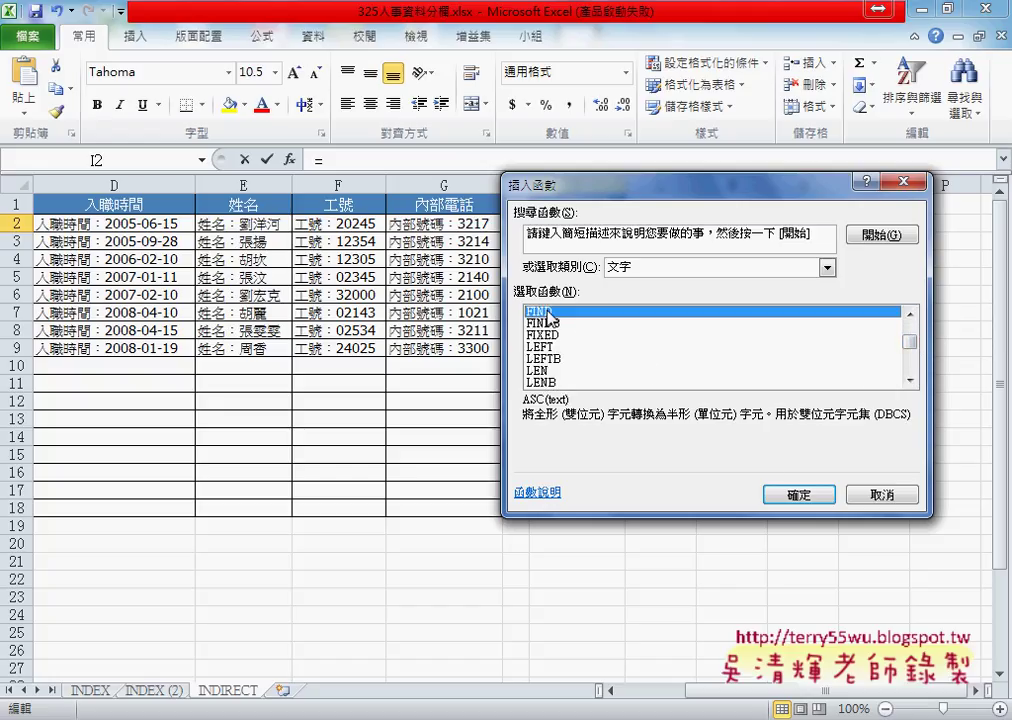
click(797, 495)
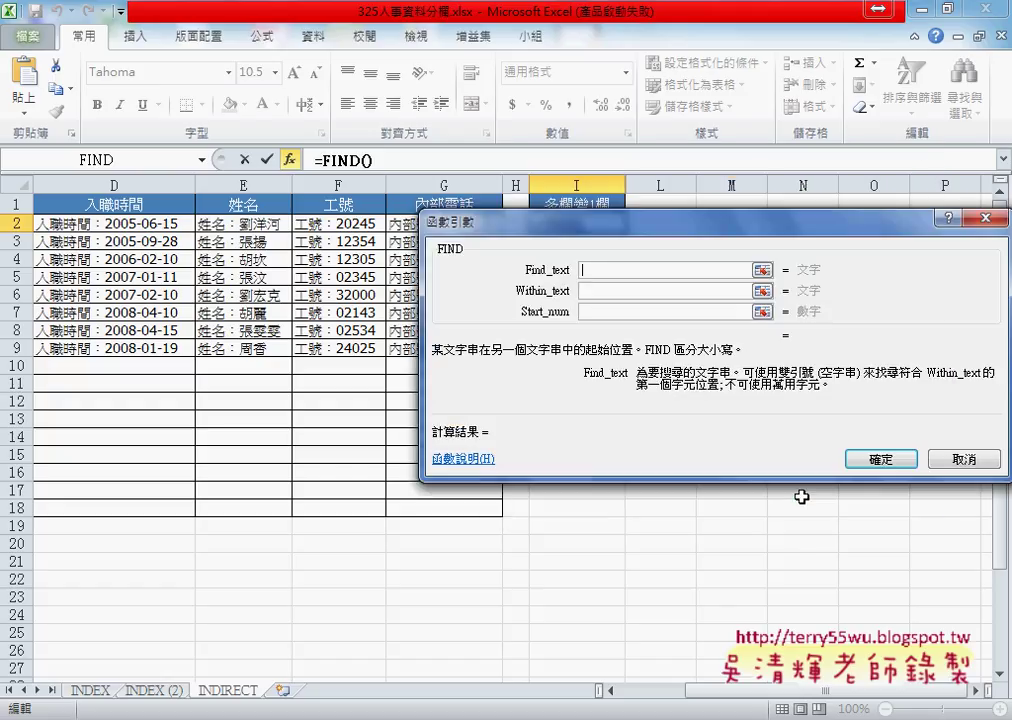
Set FIND to look for the full-width colon "：" within D2, returning 5.
click(145, 222)
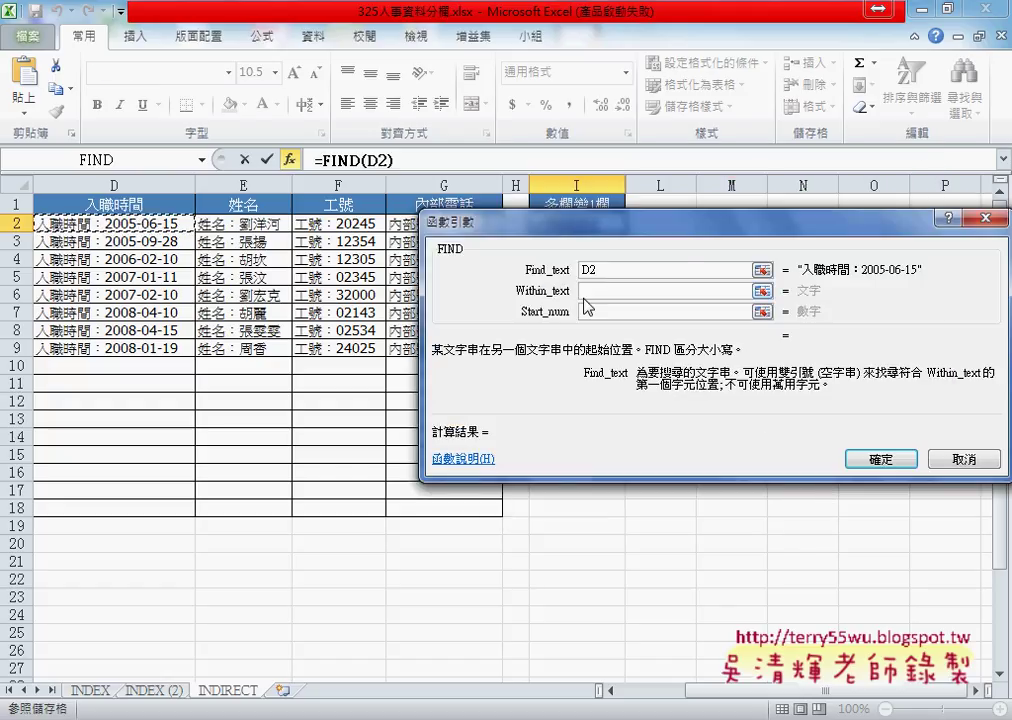
double_click(608, 271)
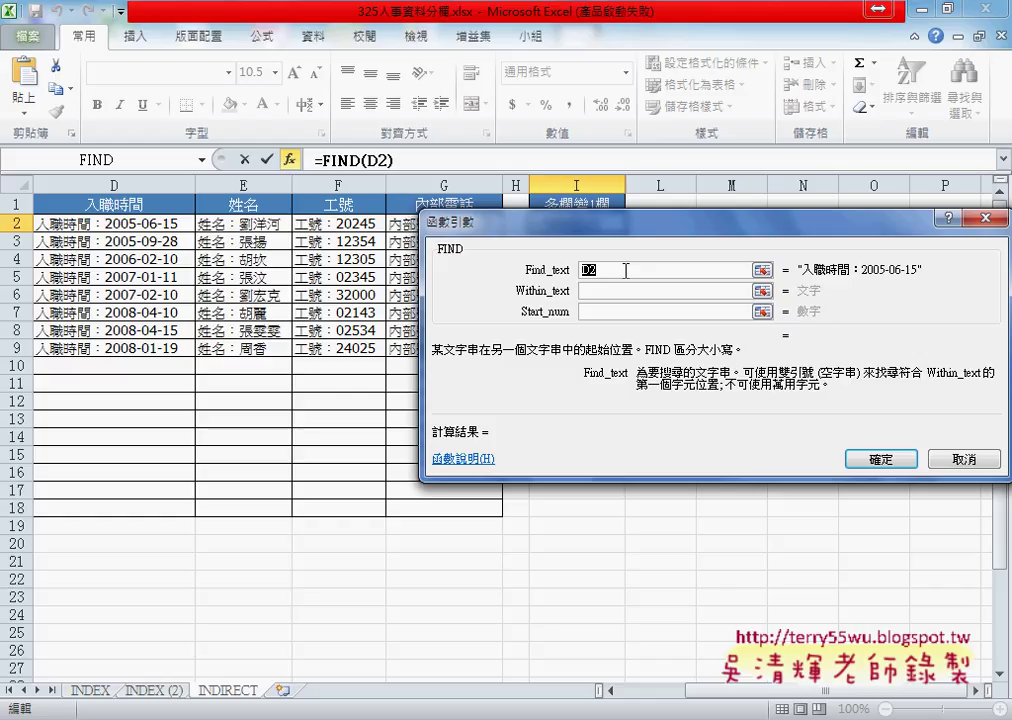
text(")
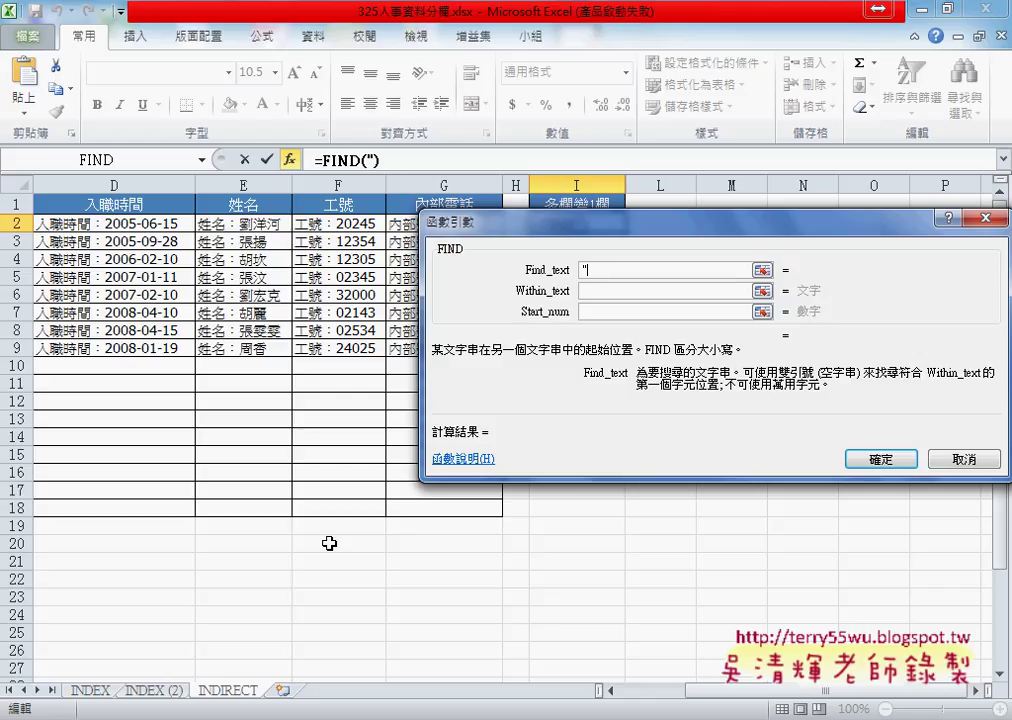
key(grave)
text(:)
text(")
click(596, 294)
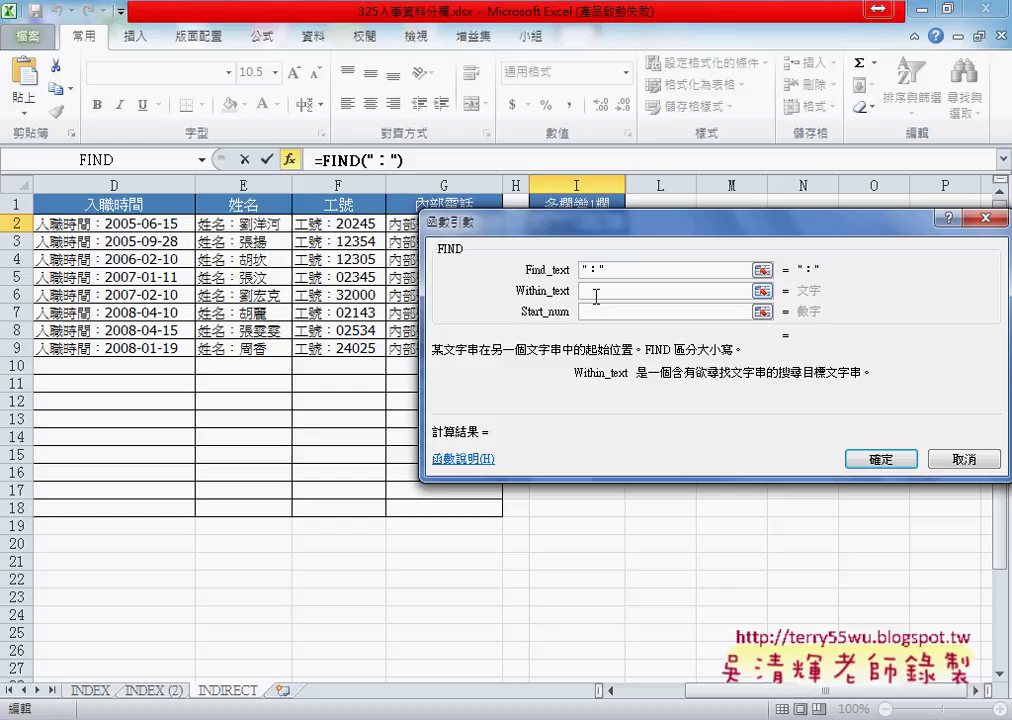
click(142, 224)
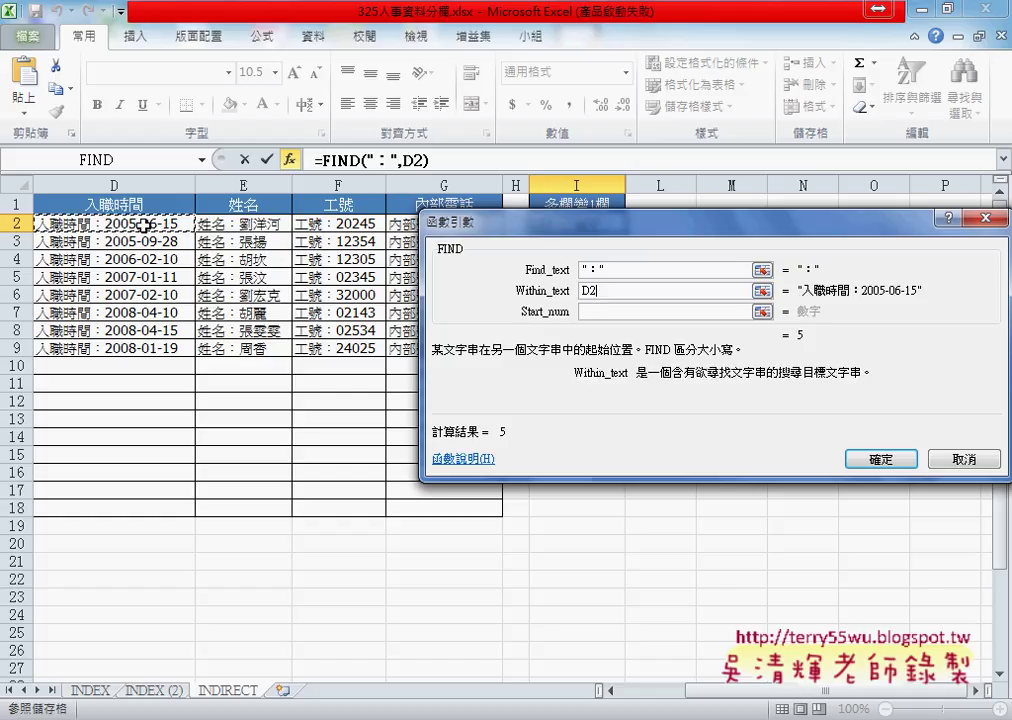
click(598, 314)
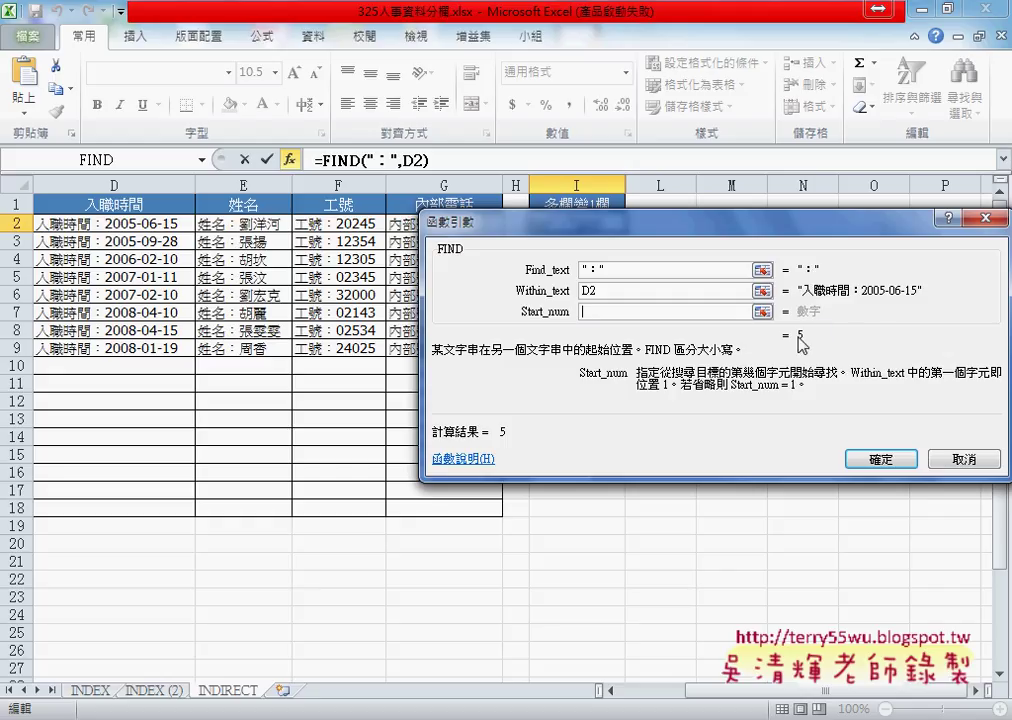
click(885, 461)
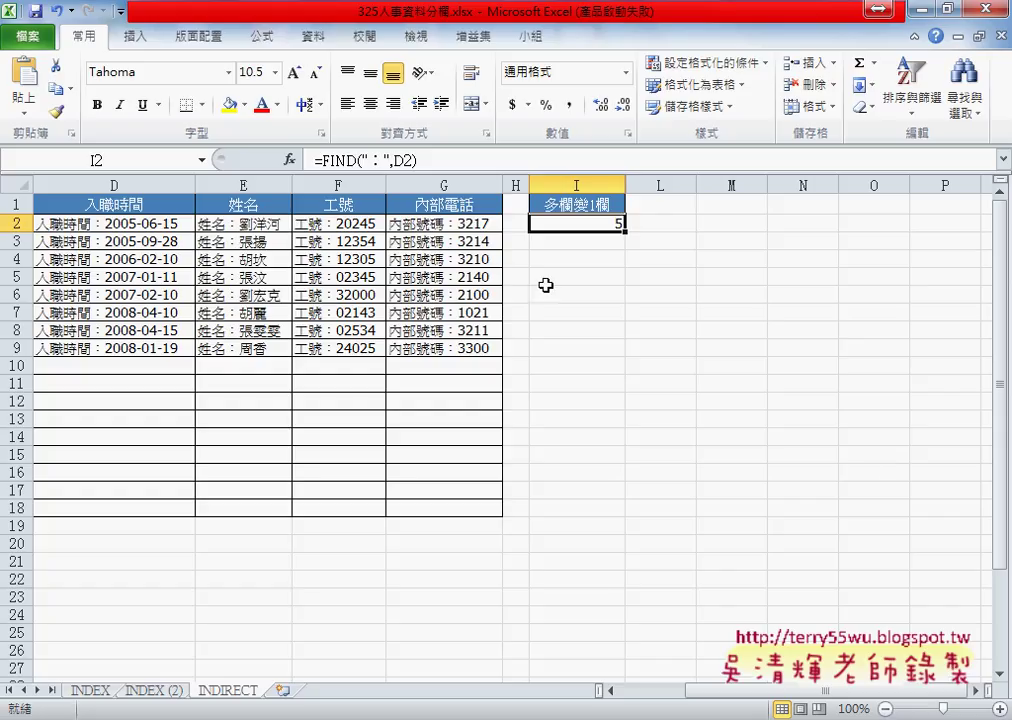
Cut the FIND formula out of I2 and start a MID function in its place.
click(396, 161)
right_click(396, 164)
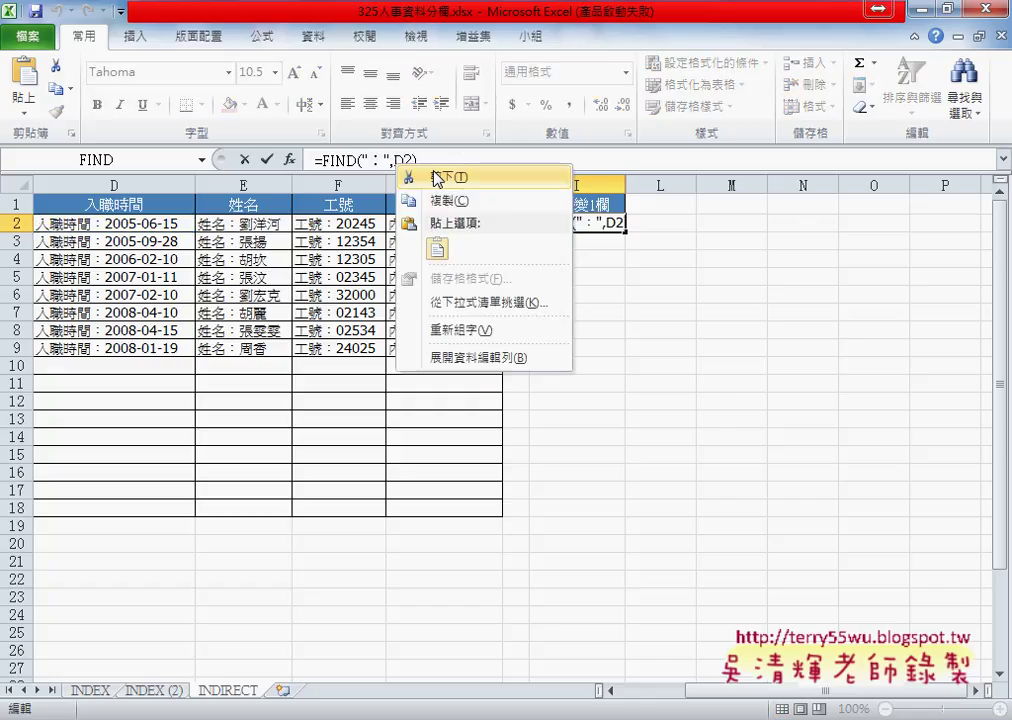
click(420, 176)
click(289, 159)
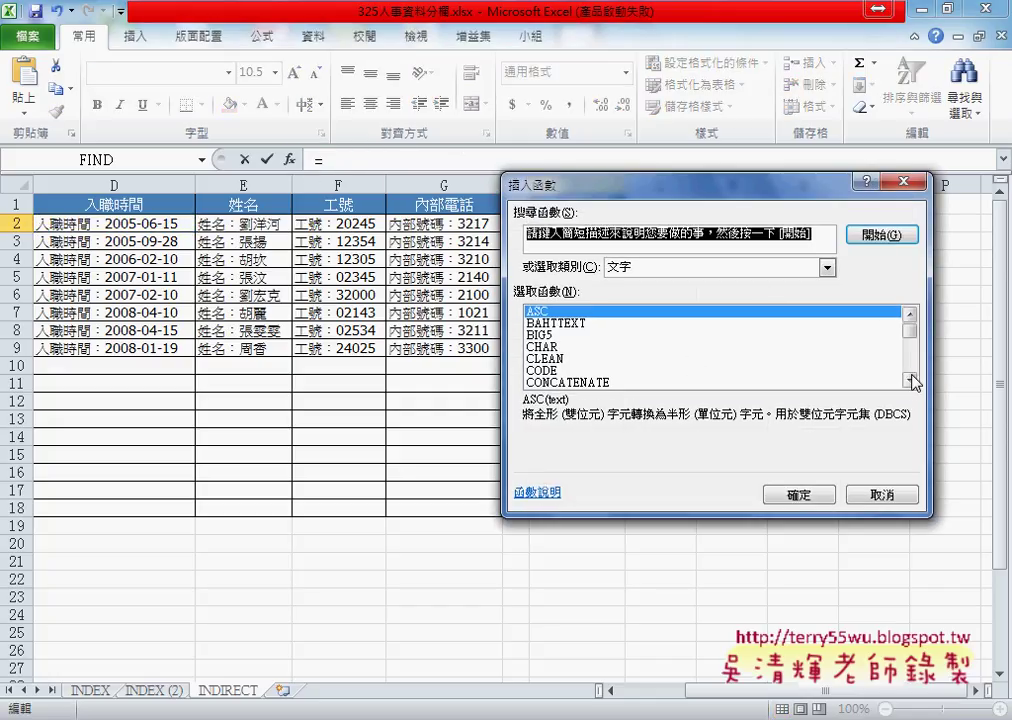
click(910, 380)
click(910, 380)
click(910, 380)
click(910, 380)
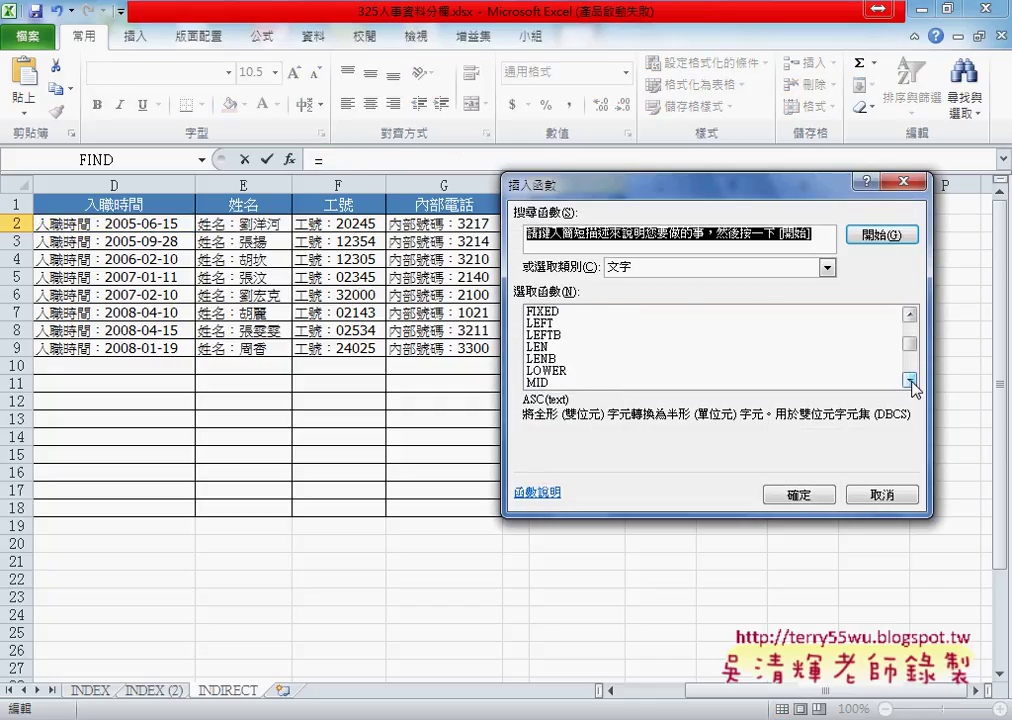
click(910, 380)
double_click(575, 360)
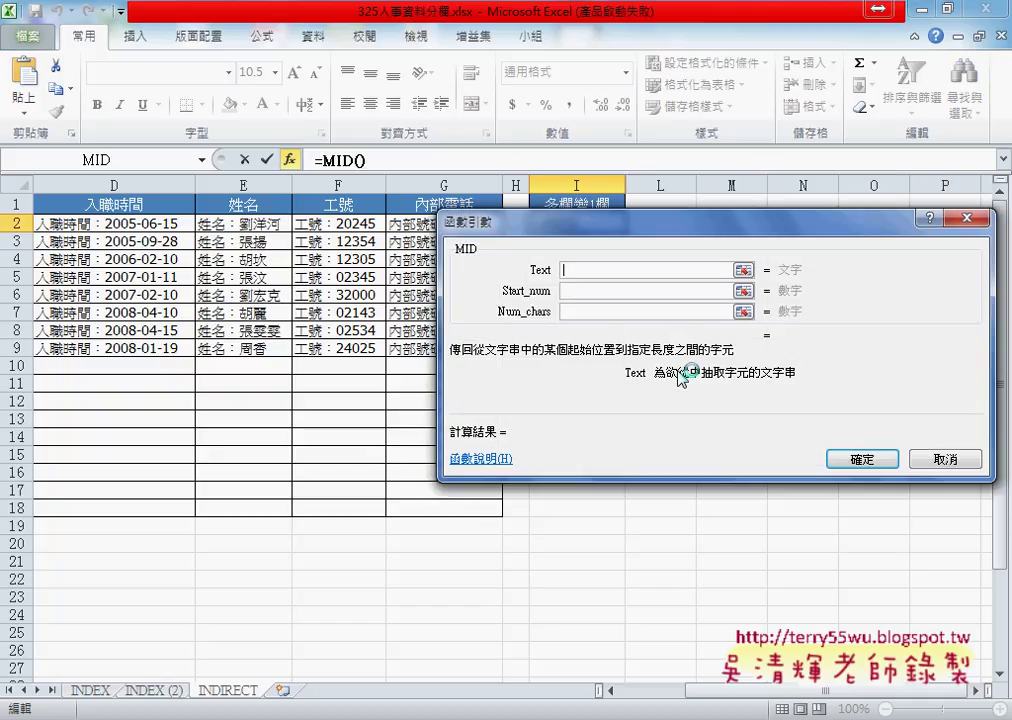
Build =MID(D2,FIND("：",D2)+1,99) in I2 so it returns 2005-06-15.
drag(639, 225, 578, 368)
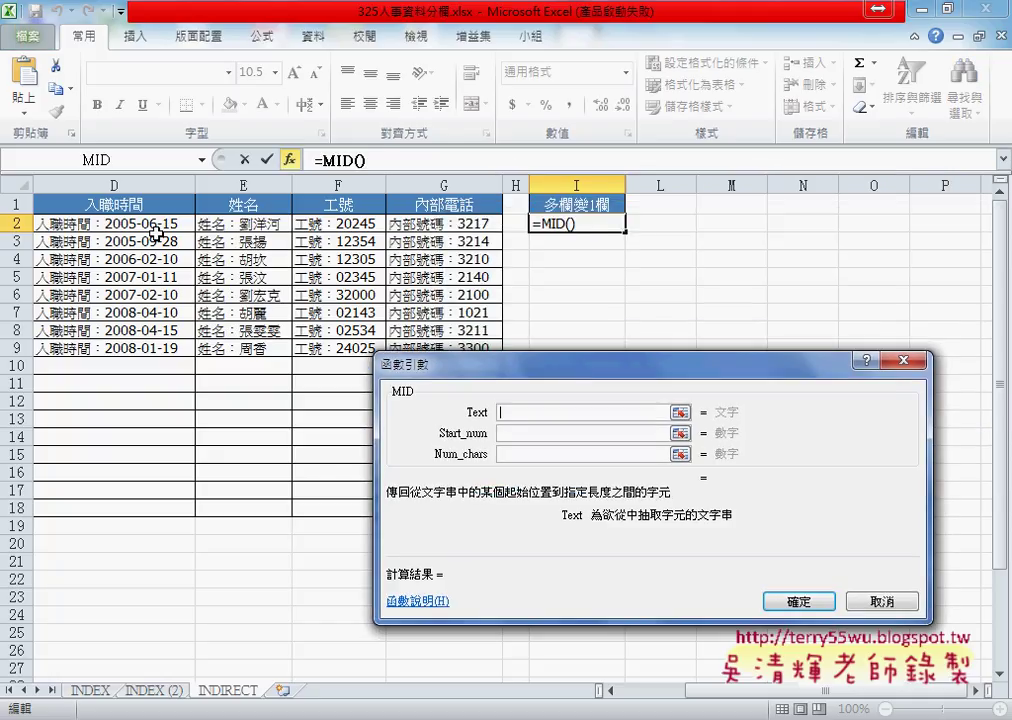
click(165, 222)
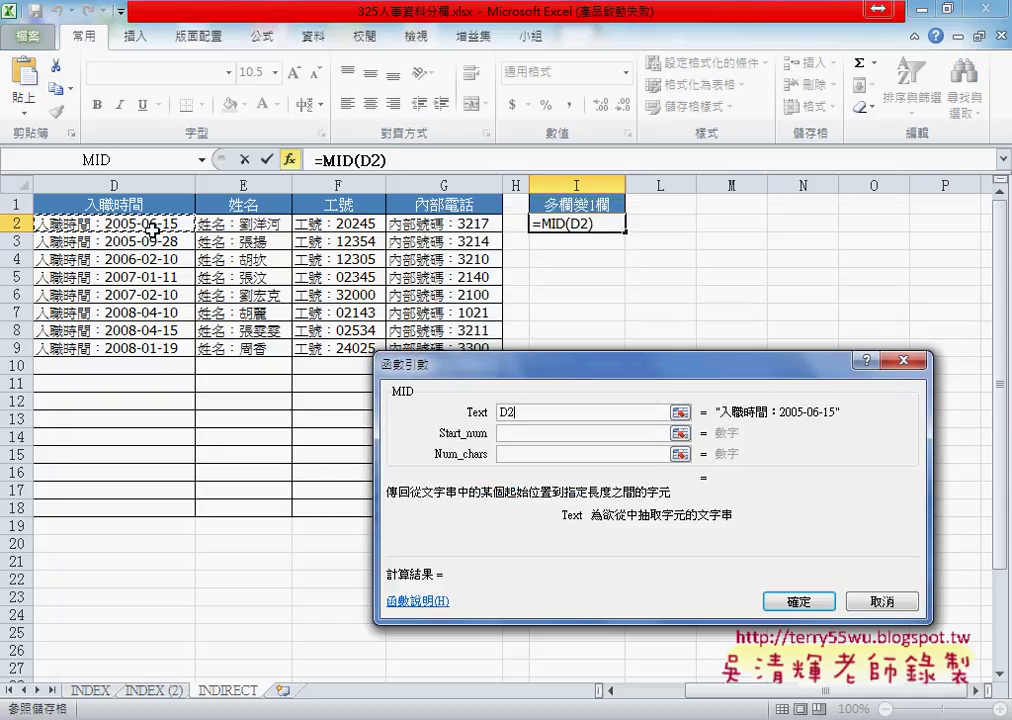
right_click(515, 437)
click(558, 496)
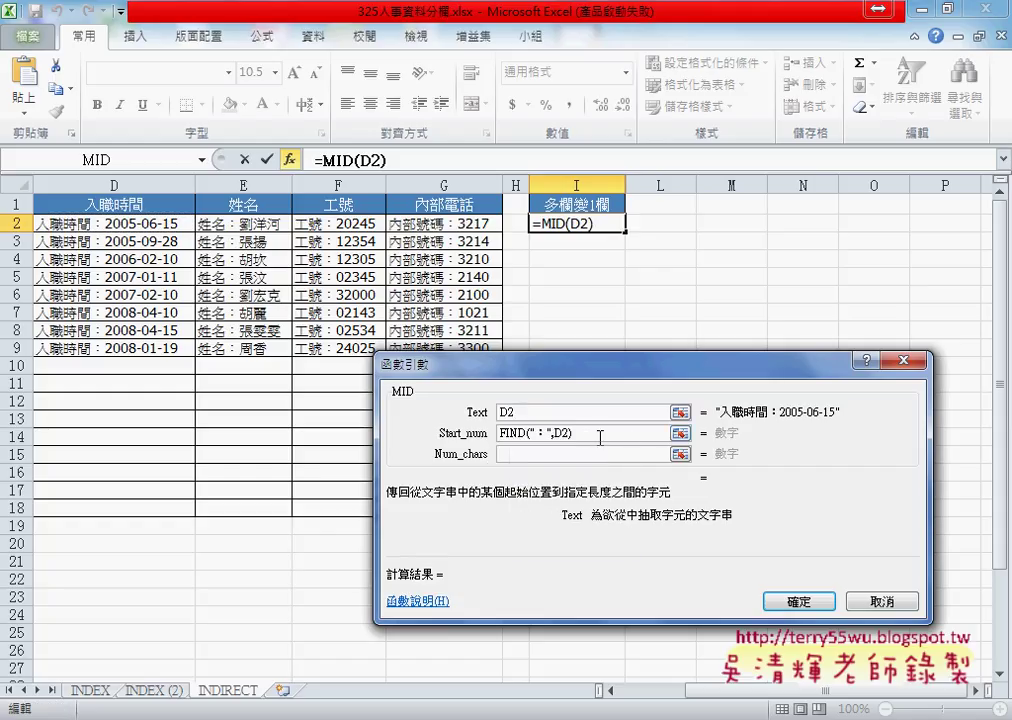
click(586, 453)
click(602, 433)
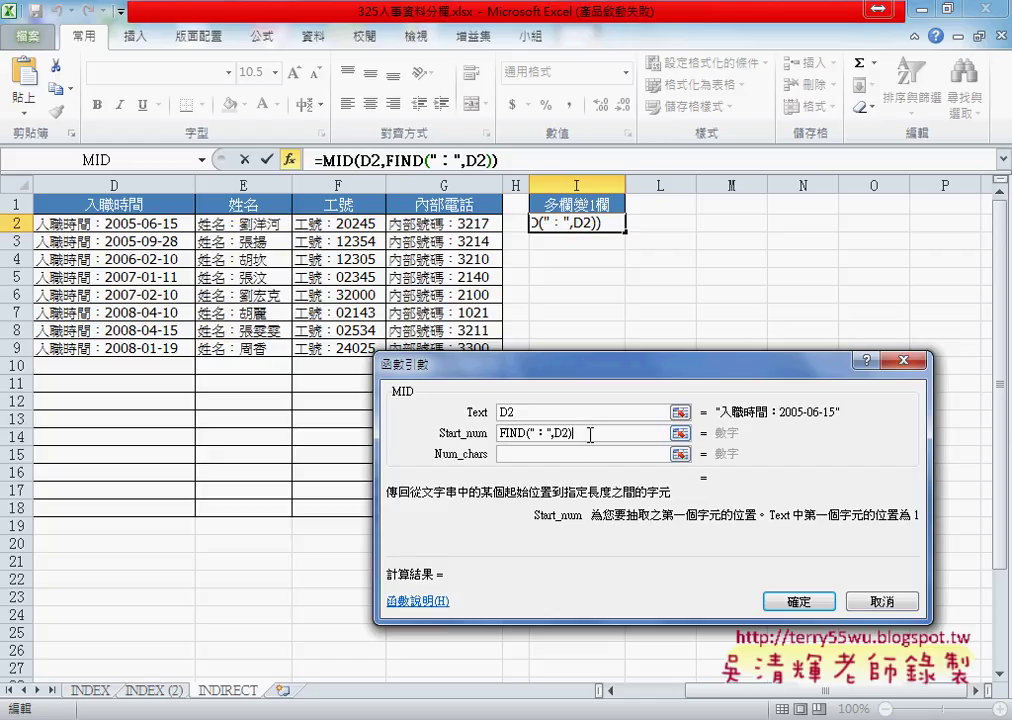
click(579, 451)
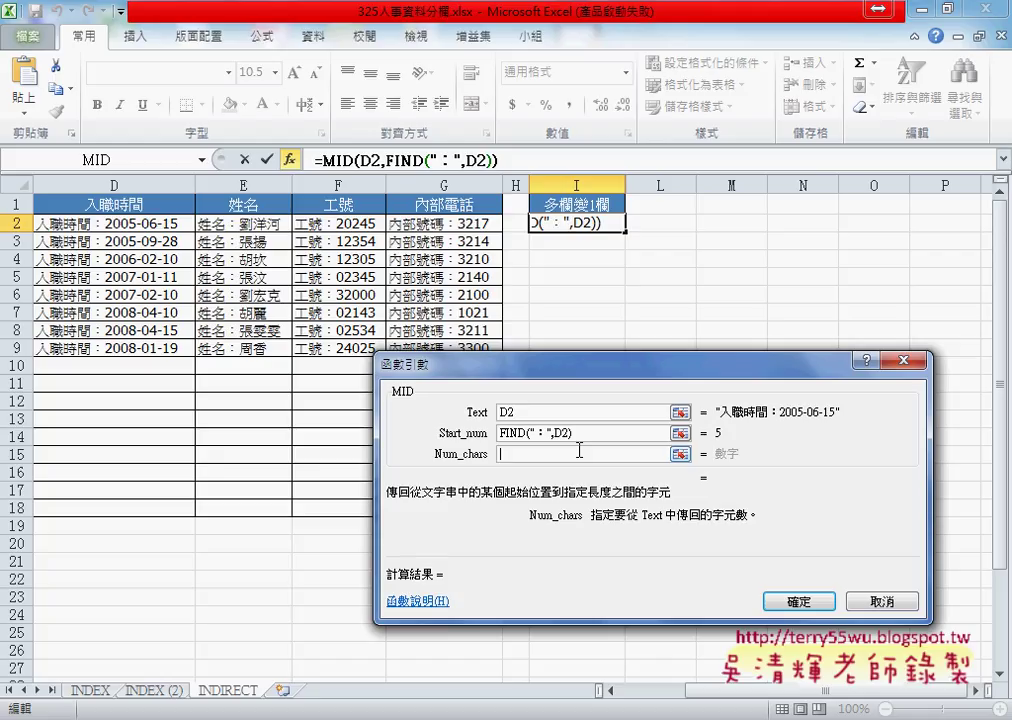
text(99)
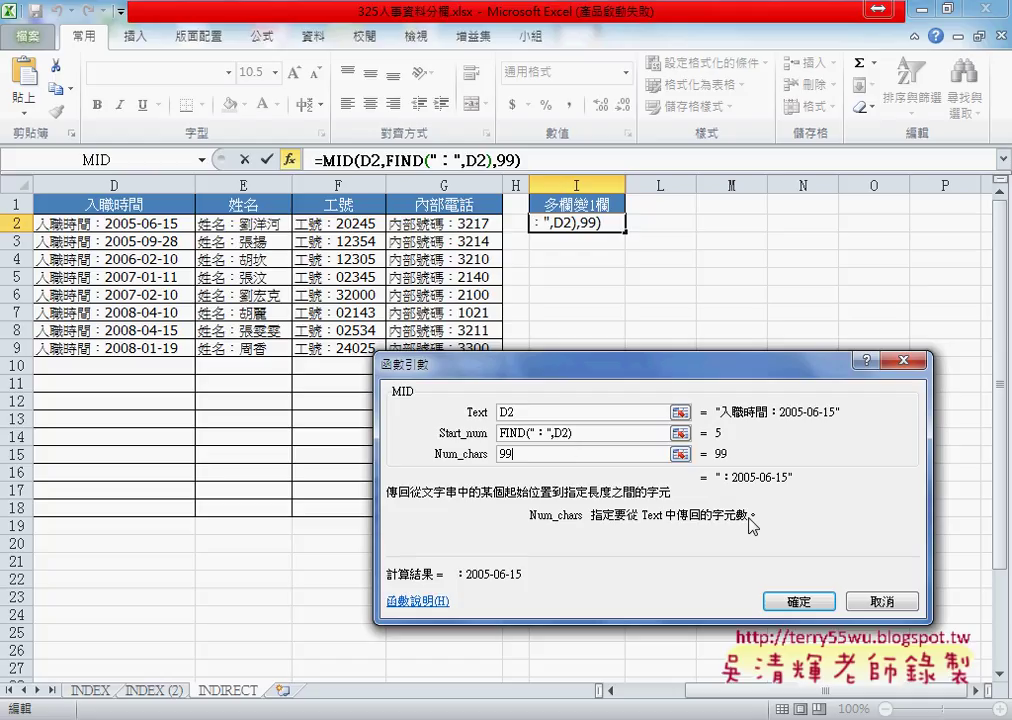
click(628, 432)
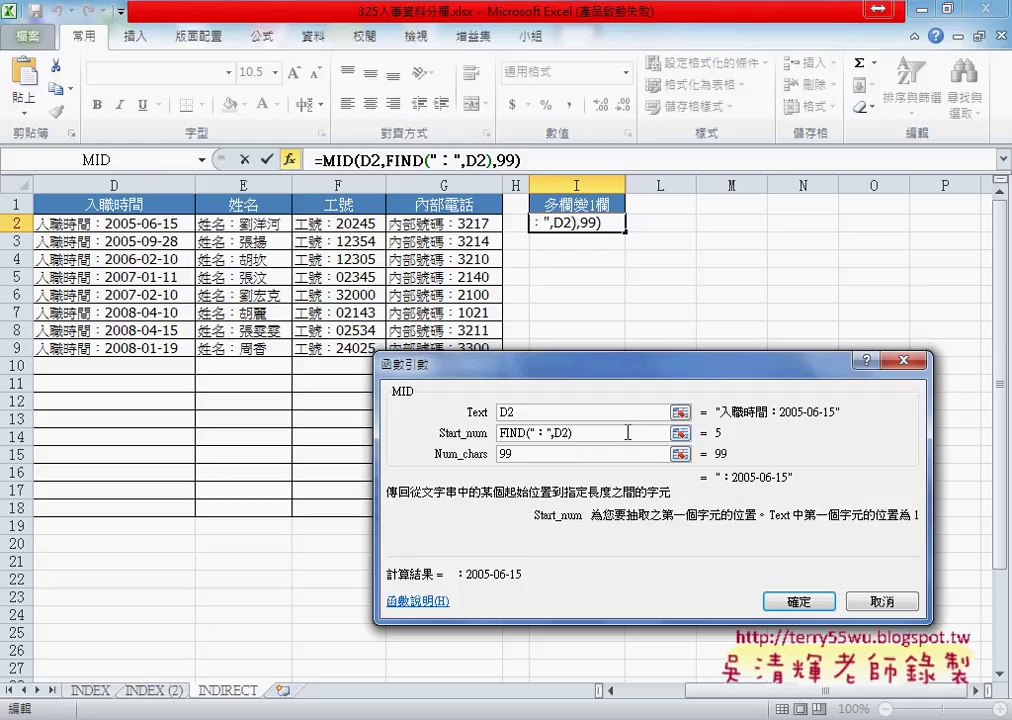
text(+1)
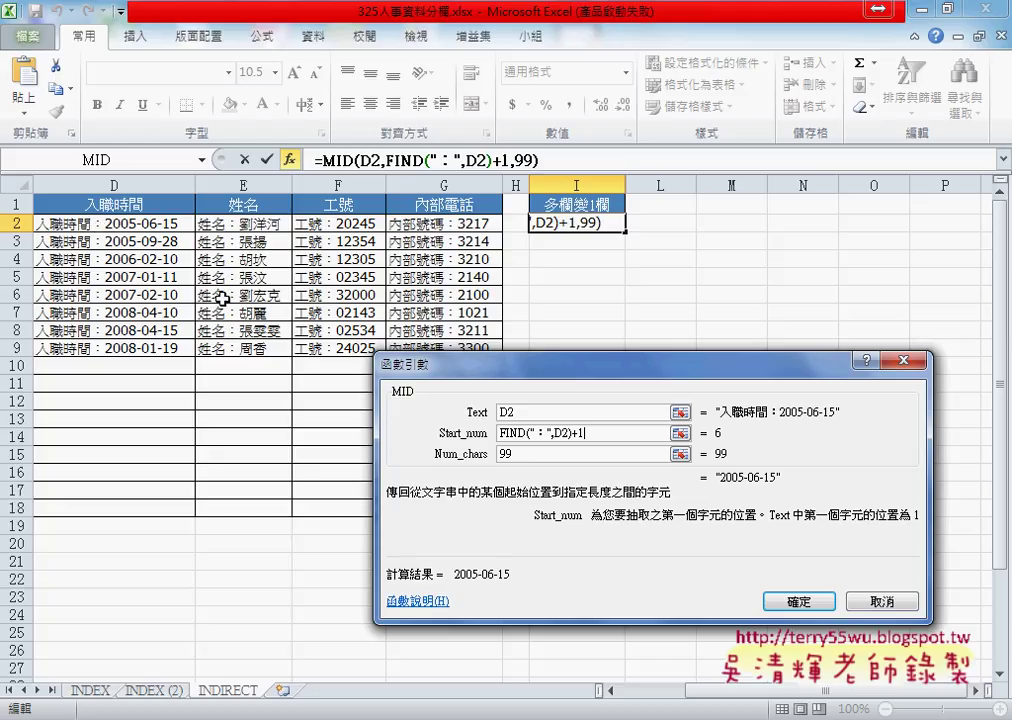
key(shift+Tab)
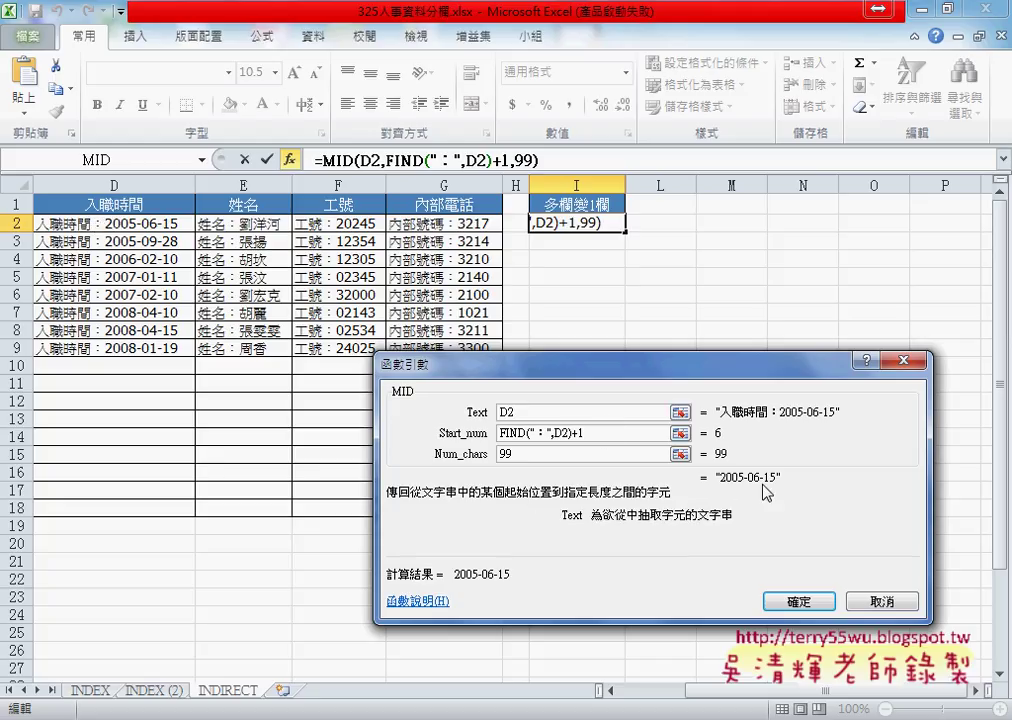
click(820, 602)
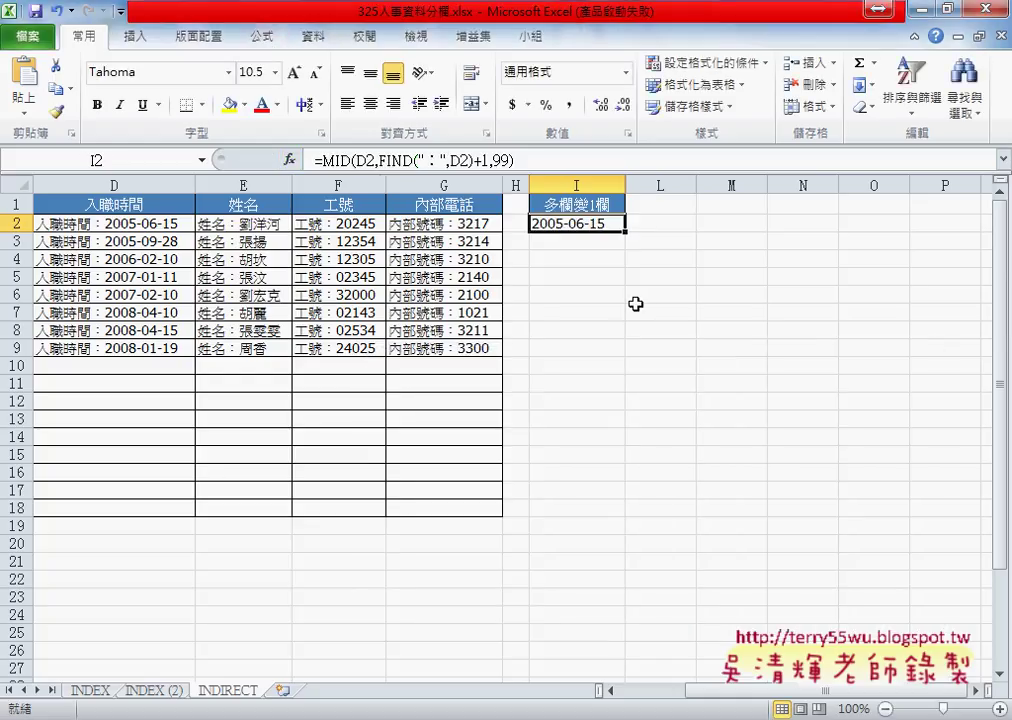
Copy I2's MID formula across to N2 and compare it with L2, which returns 3217.
drag(626, 232, 838, 232)
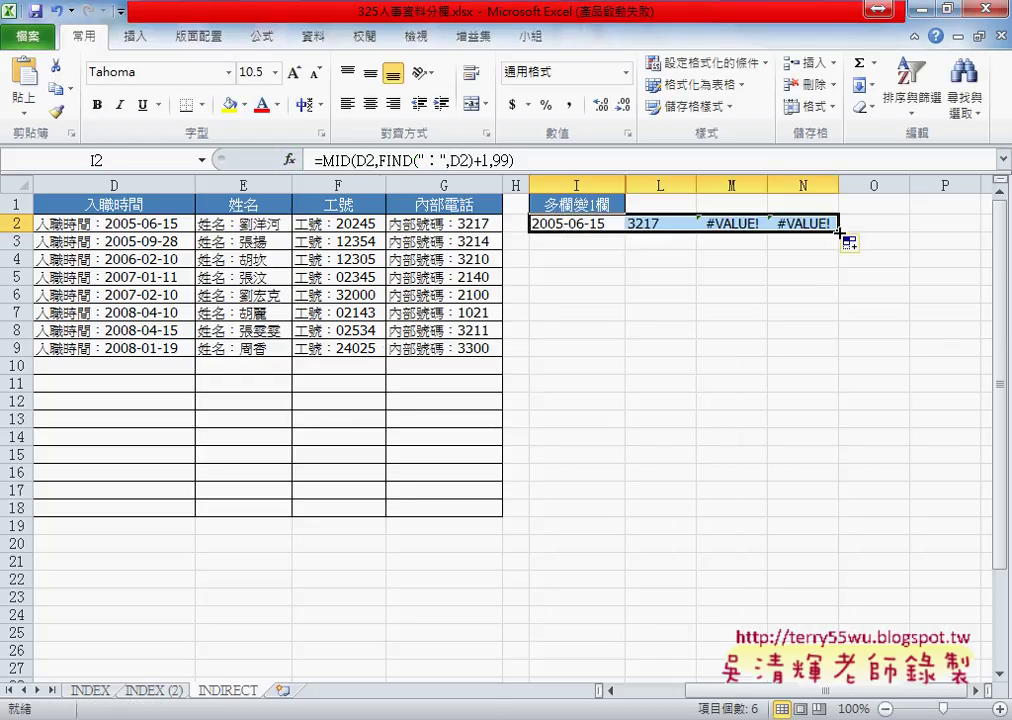
click(616, 224)
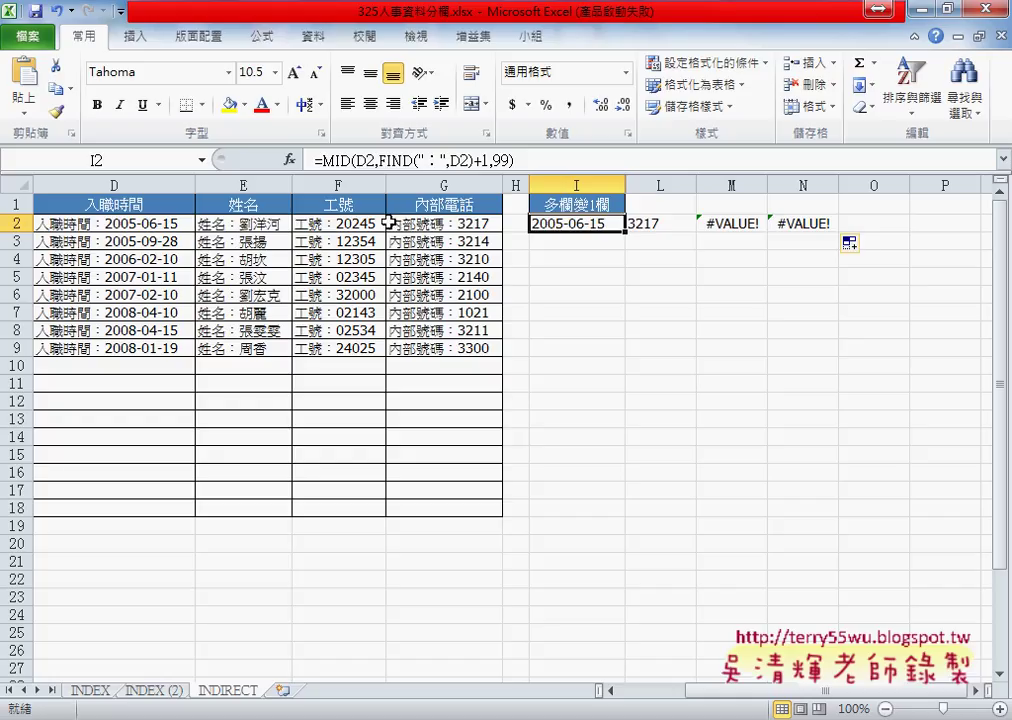
click(367, 160)
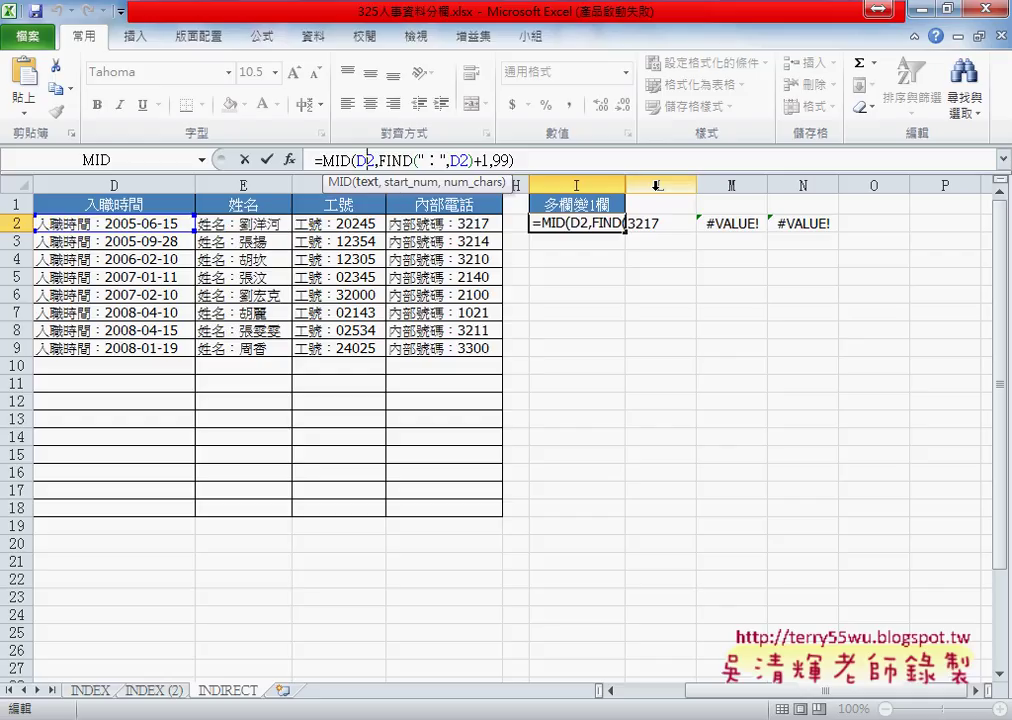
key(ctrl+Return)
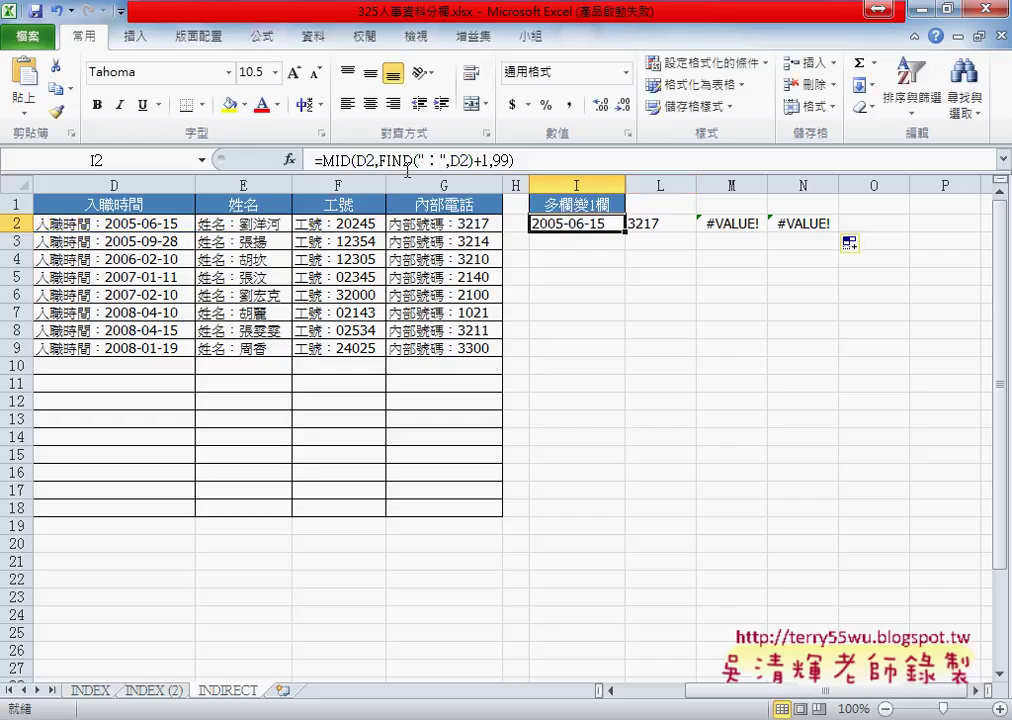
click(669, 226)
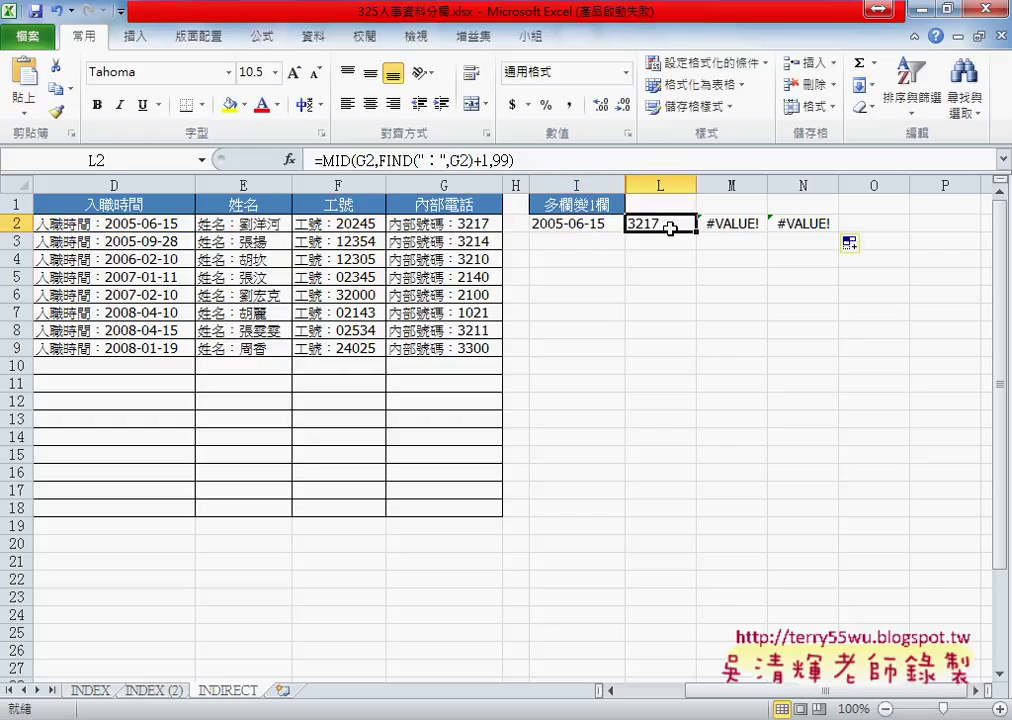
click(578, 221)
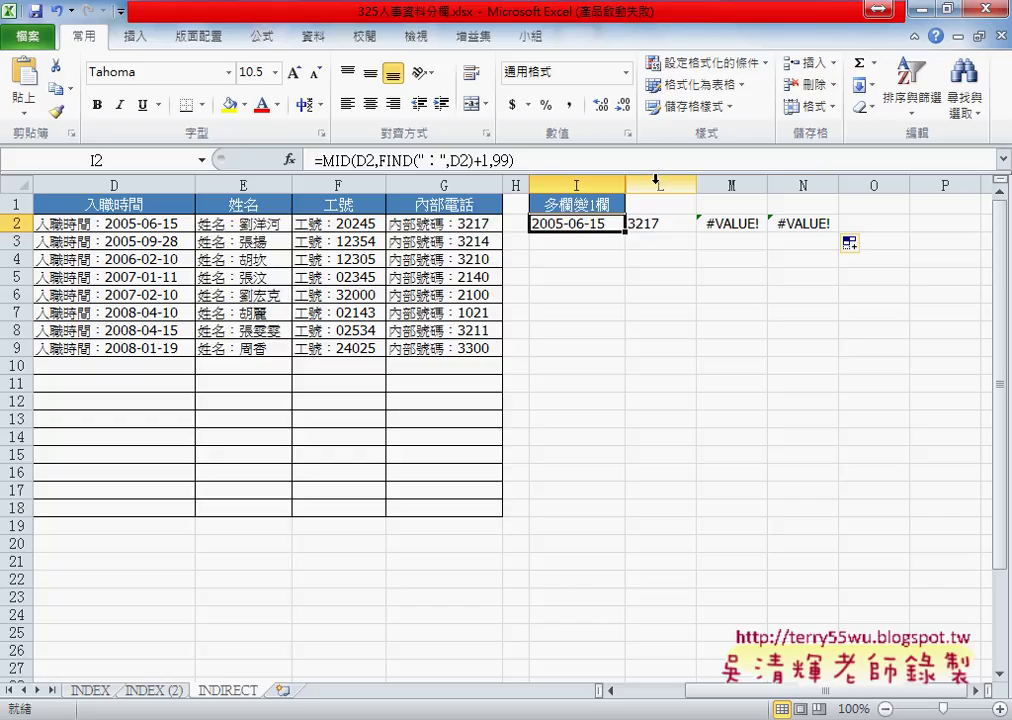
Try unhiding columns around L:N and narrow column I.
drag(658, 185, 803, 186)
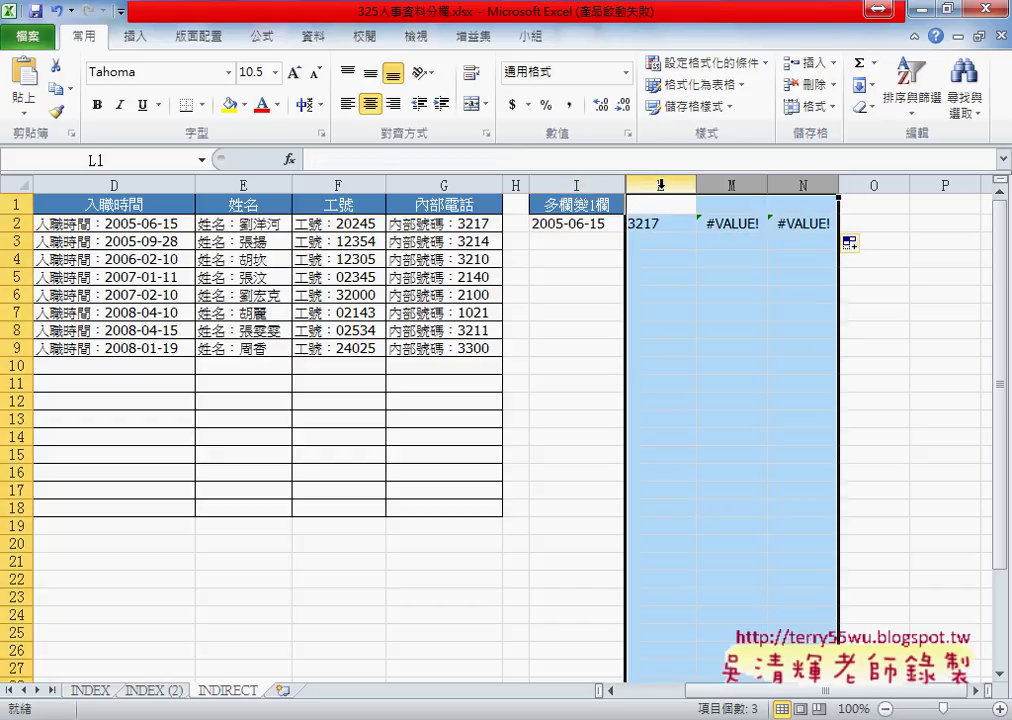
right_click(661, 184)
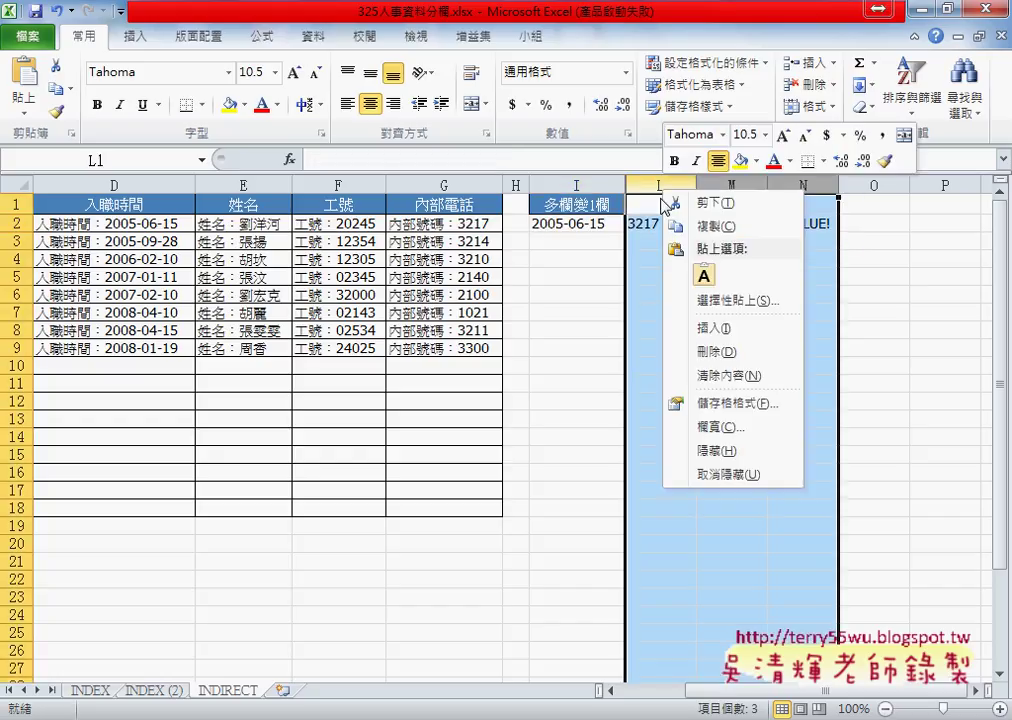
click(731, 476)
drag(626, 184, 595, 184)
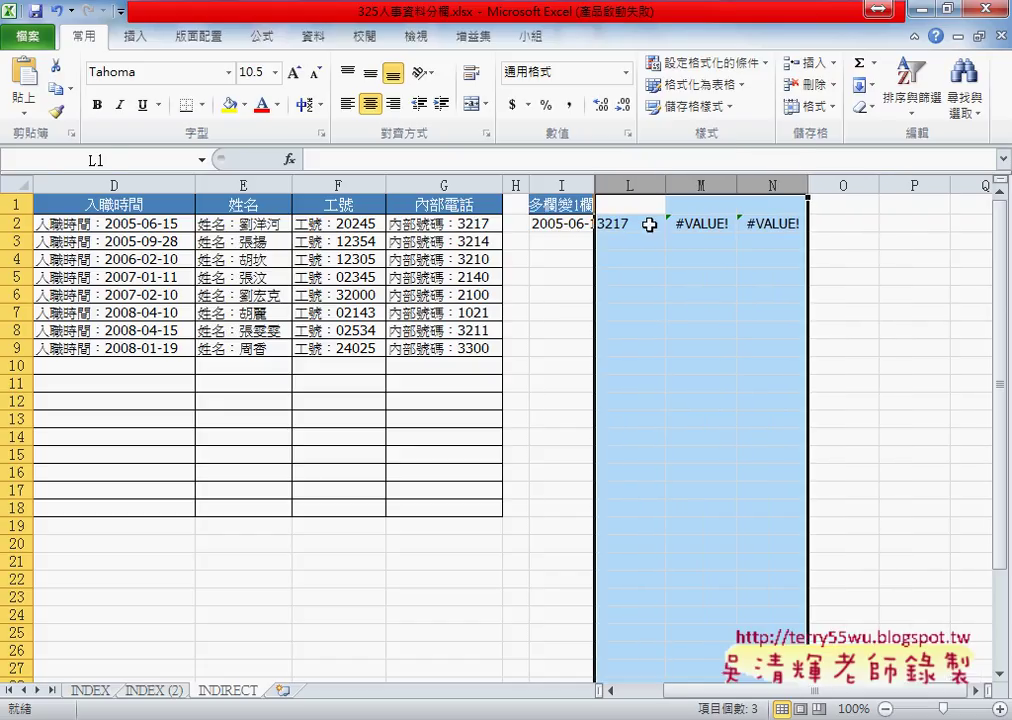
click(610, 184)
right_click(610, 186)
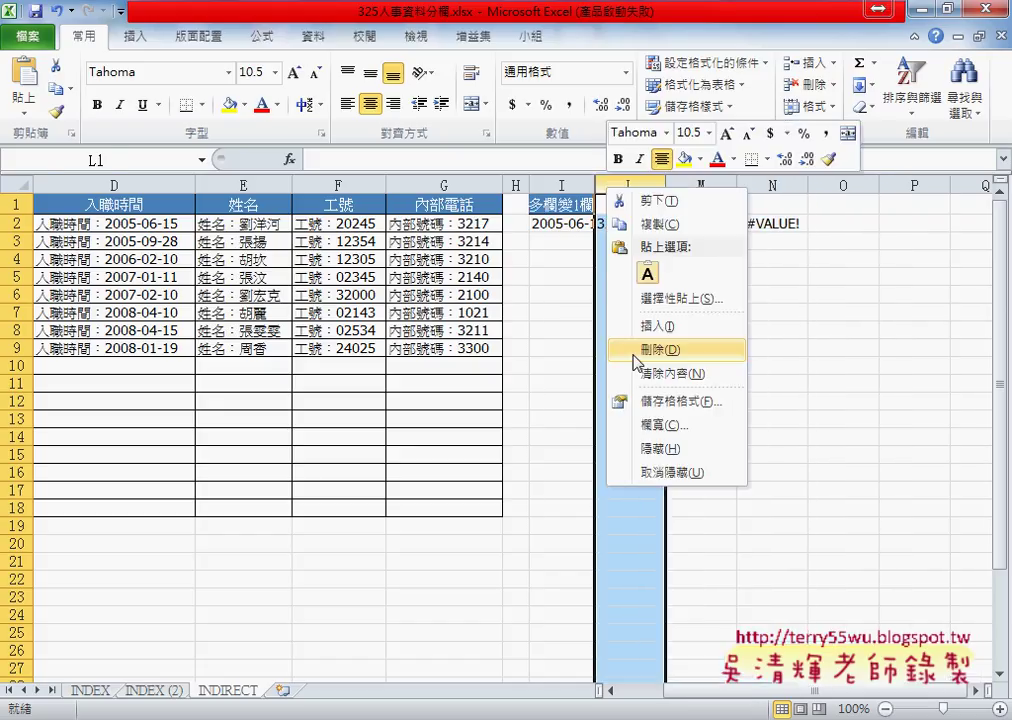
click(682, 475)
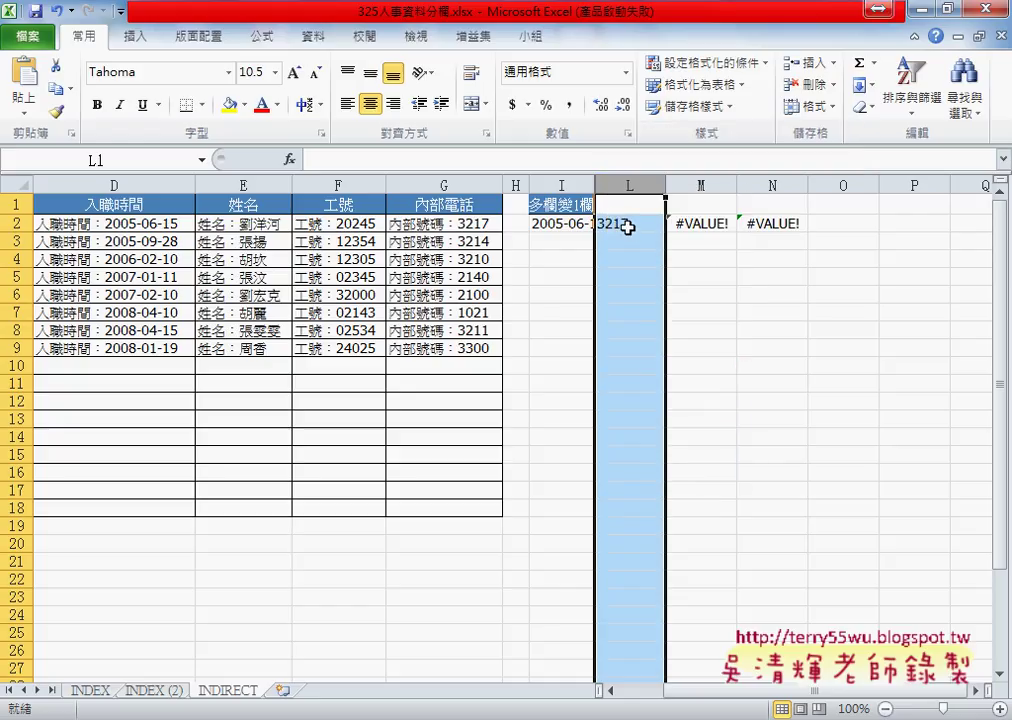
AutoFit column I to the date and unhide columns J and K between I and L.
click(580, 222)
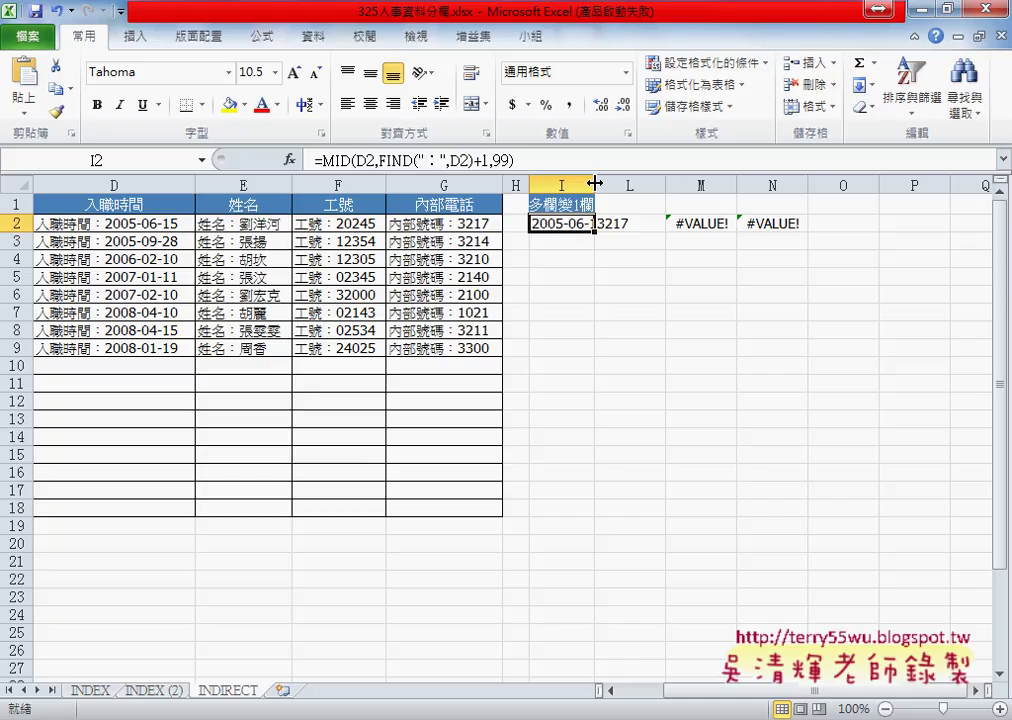
double_click(594, 183)
click(655, 224)
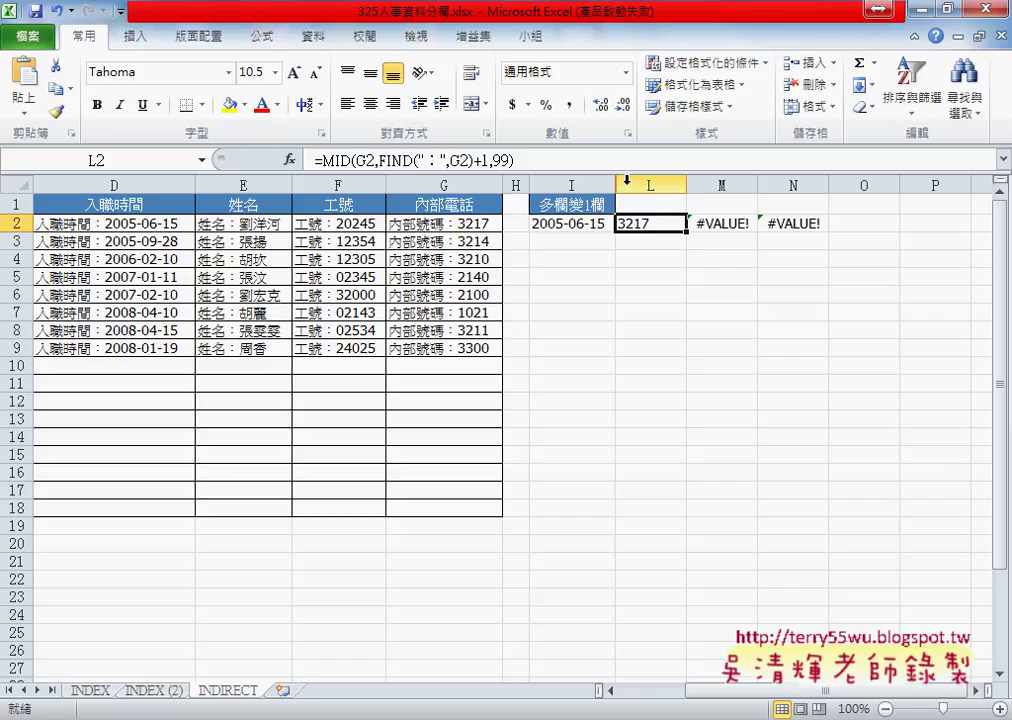
drag(578, 184, 645, 184)
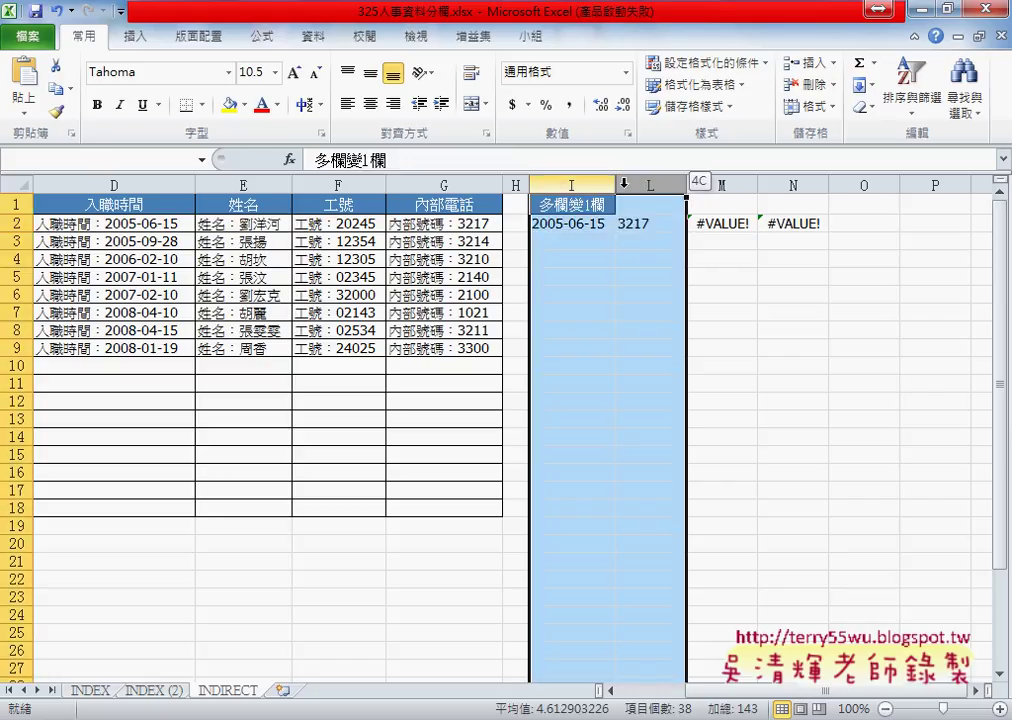
right_click(596, 185)
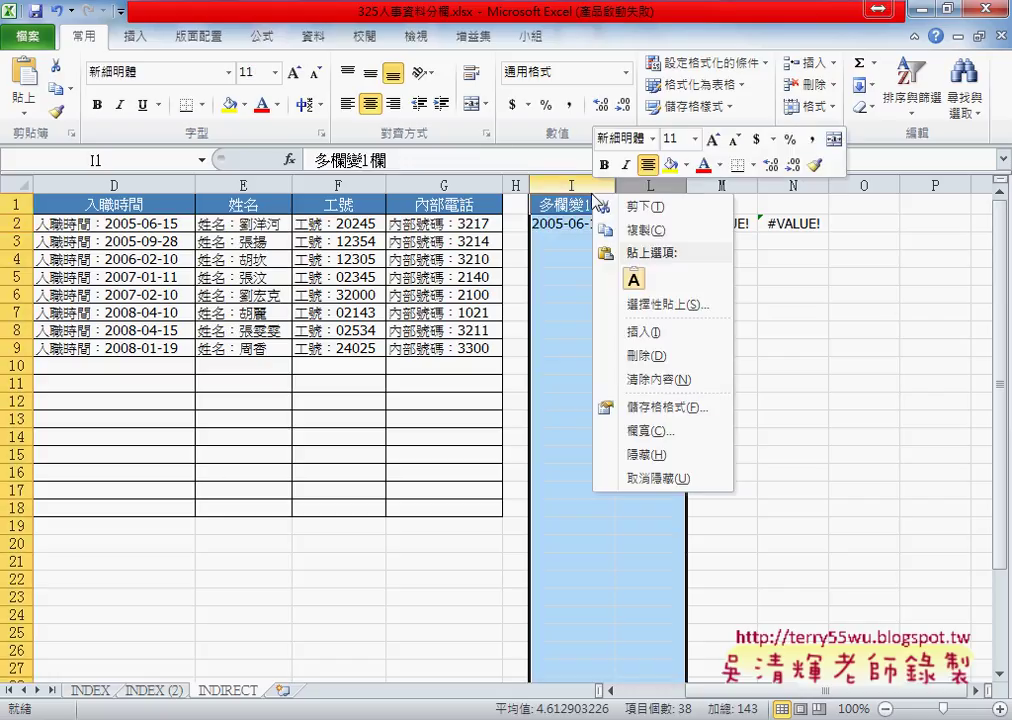
click(660, 477)
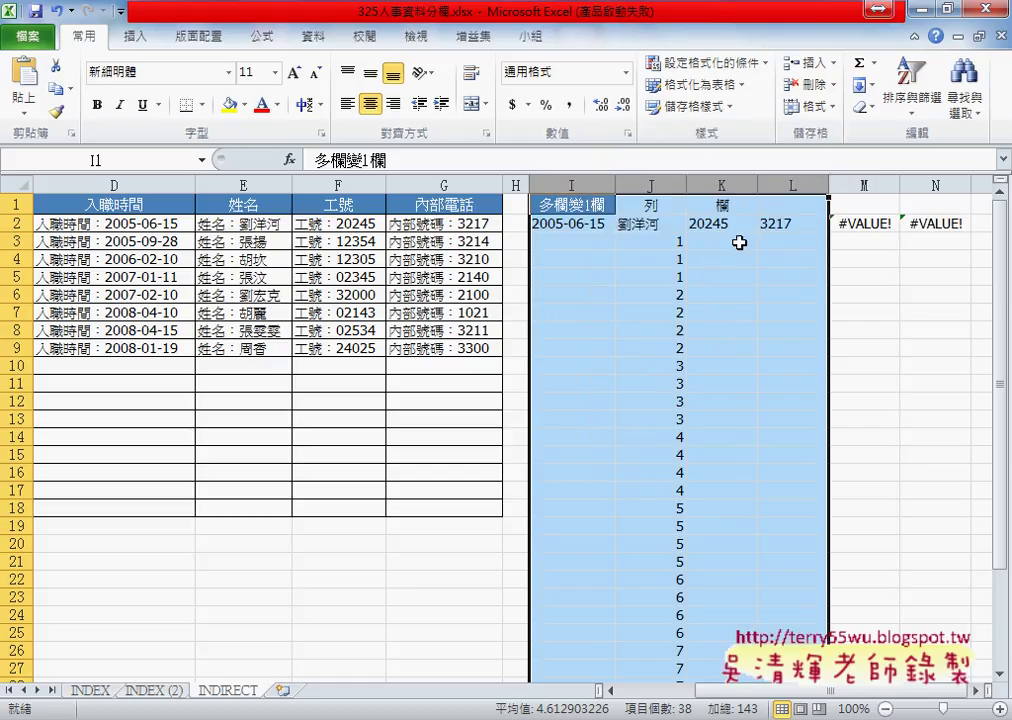
Fill I2's formula through I2:L9 and delete the #VALUE! columns M and N.
click(602, 226)
mouse_move(615, 232)
mouse_down()
mouse_move(826, 234)
mouse_move(815, 350)
mouse_up()
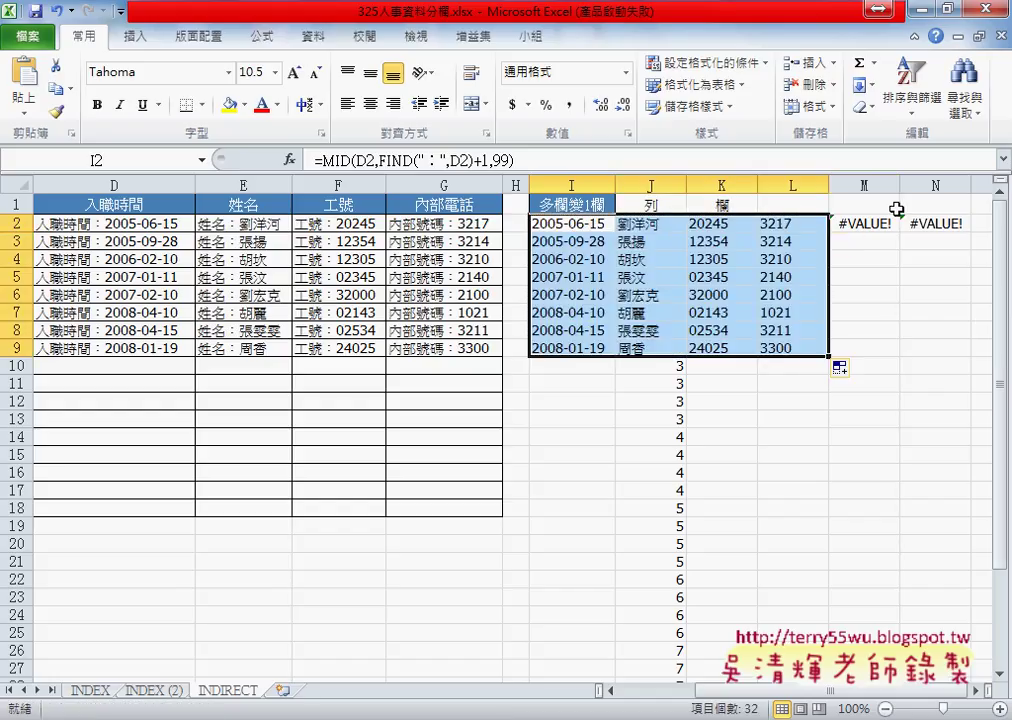
drag(864, 185, 935, 185)
right_click(893, 251)
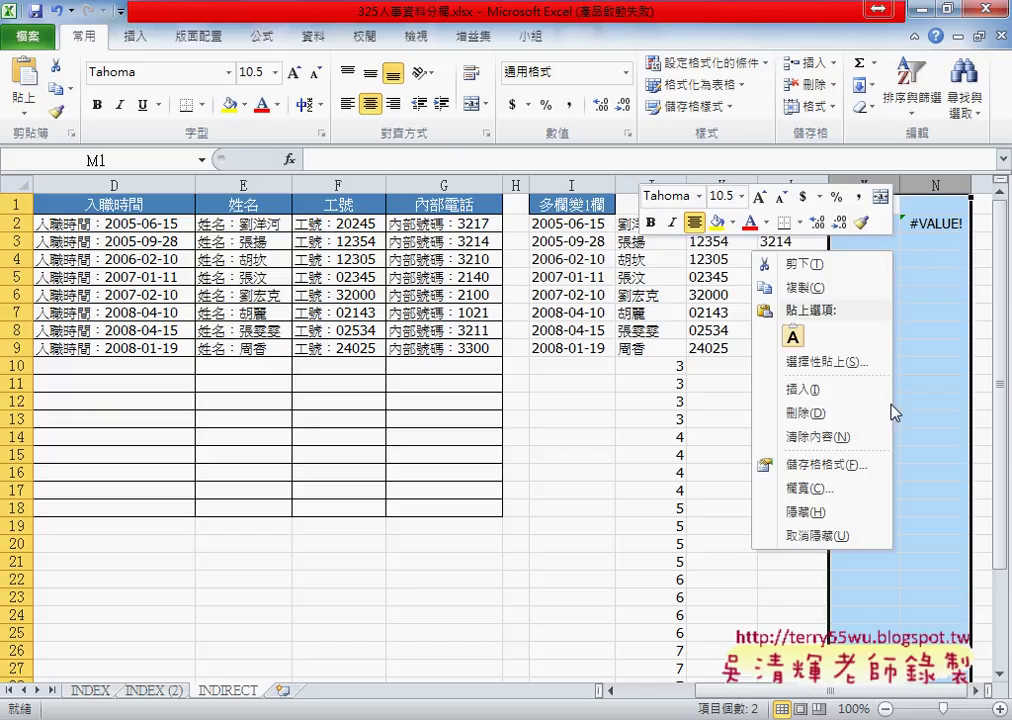
click(800, 412)
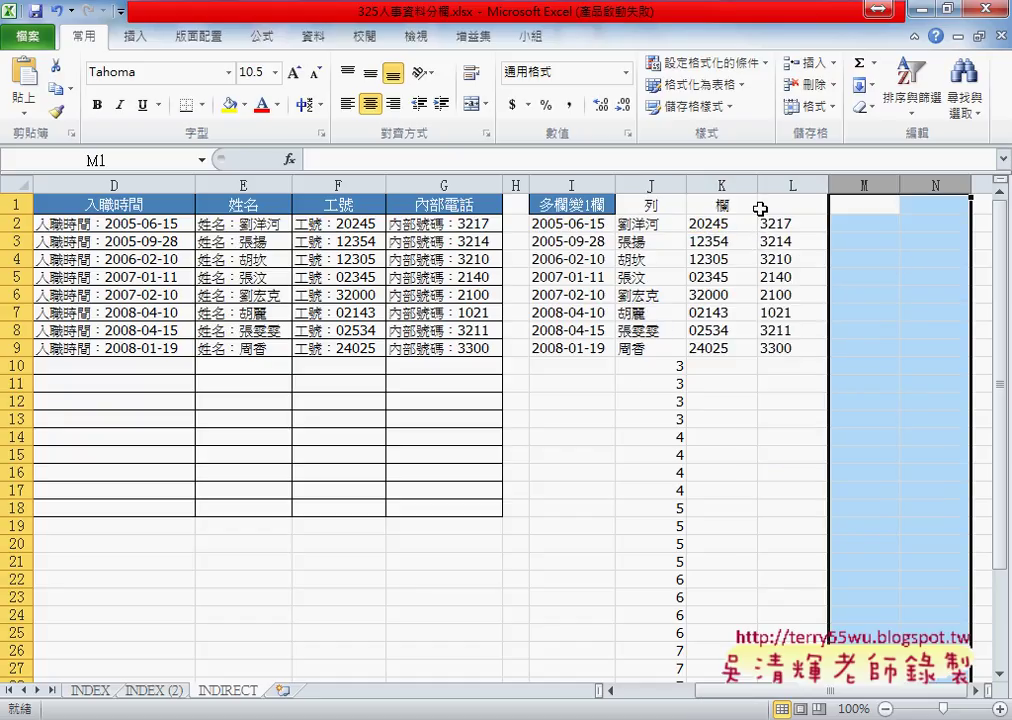
Clear the leftover helper numbers in J10:J33.
click(678, 367)
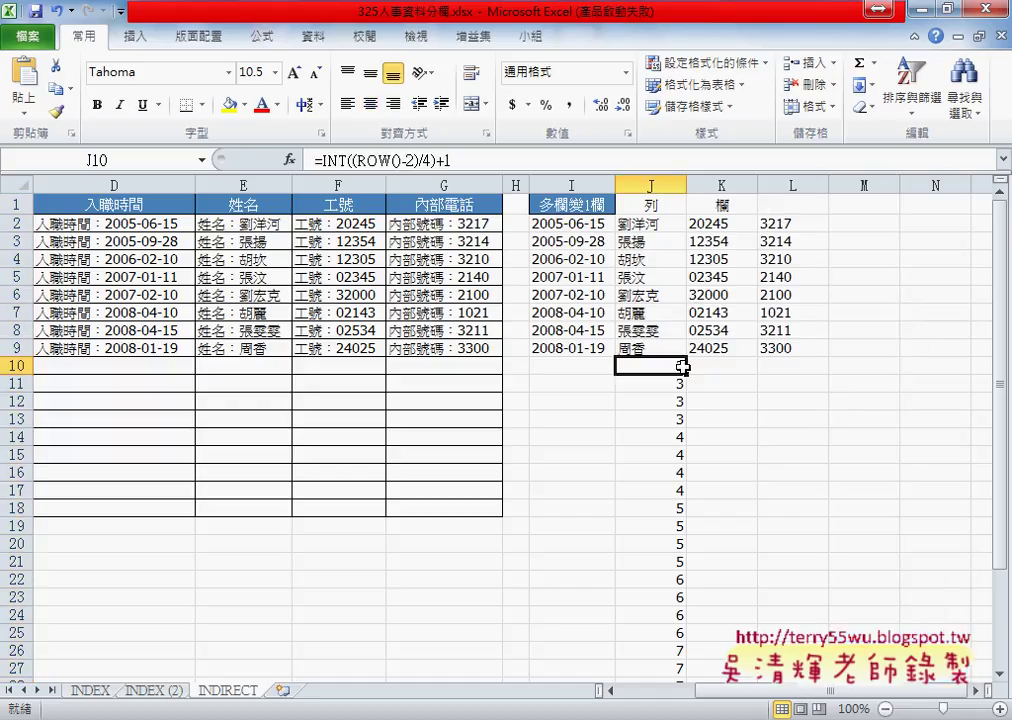
key(ctrl+shift+Down)
key(Delete)
scroll(683, 367, up, 2)
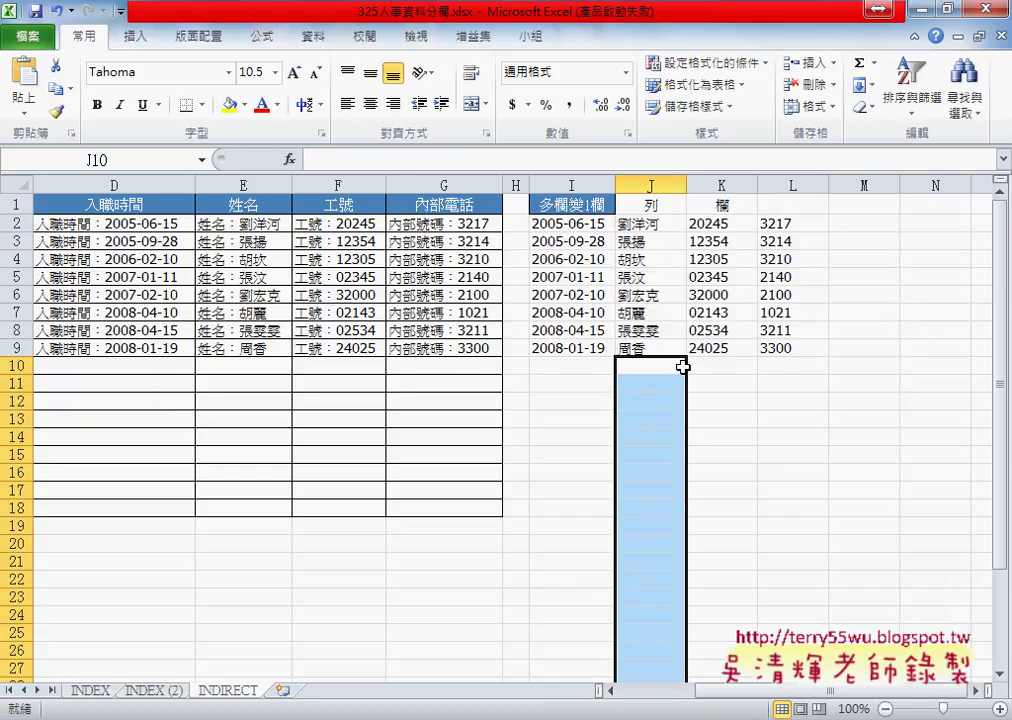
click(577, 228)
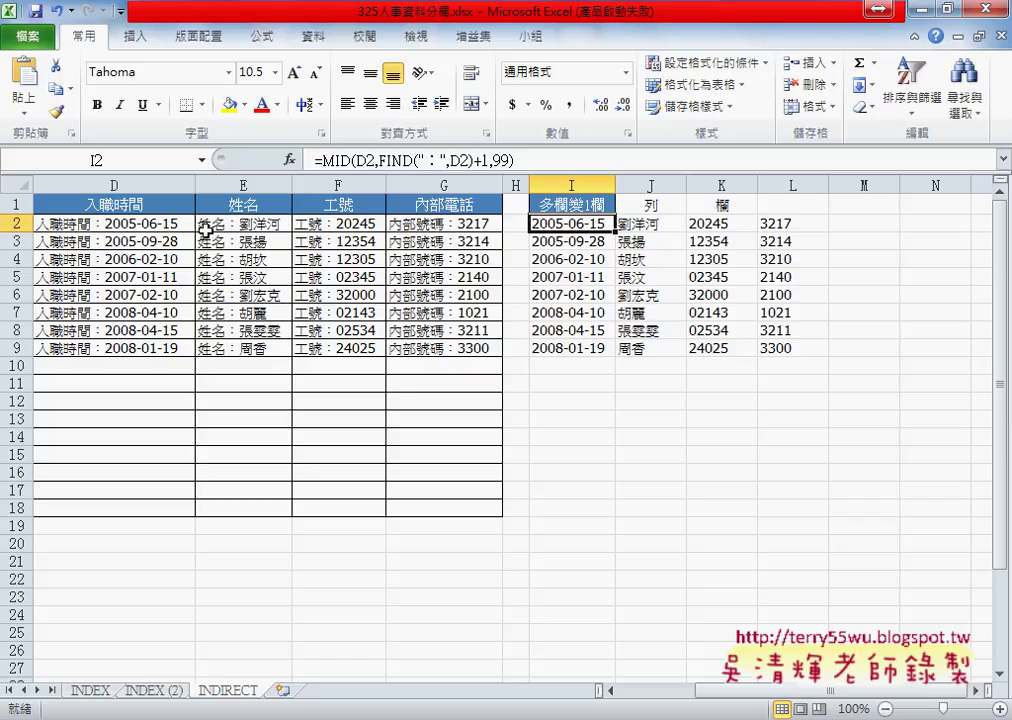
click(138, 228)
click(572, 232)
click(140, 224)
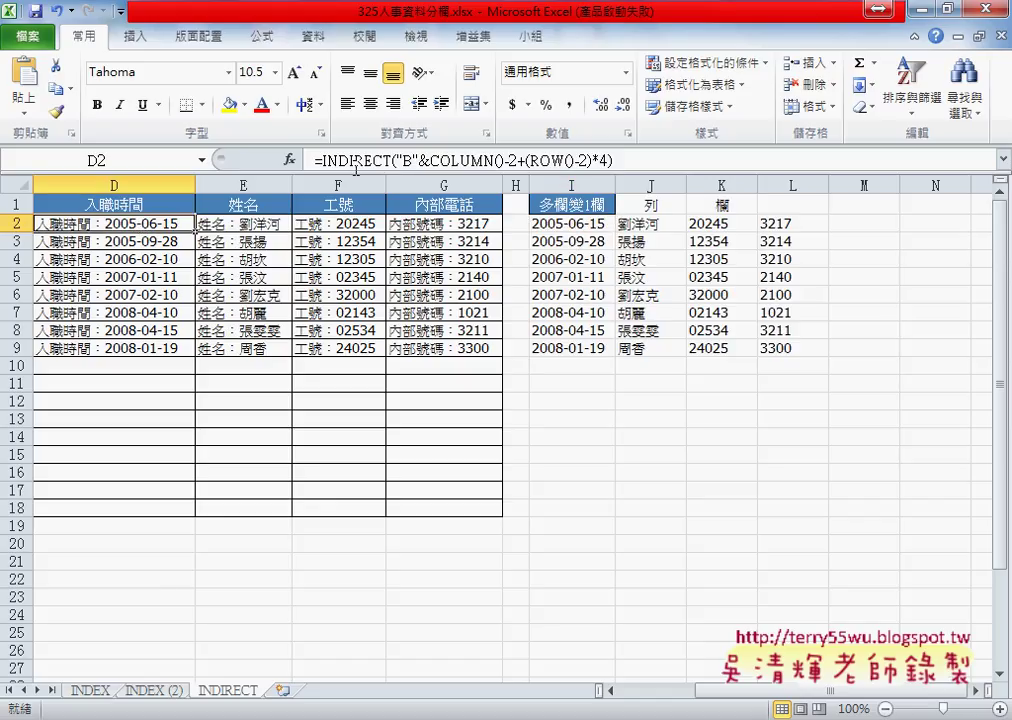
click(578, 228)
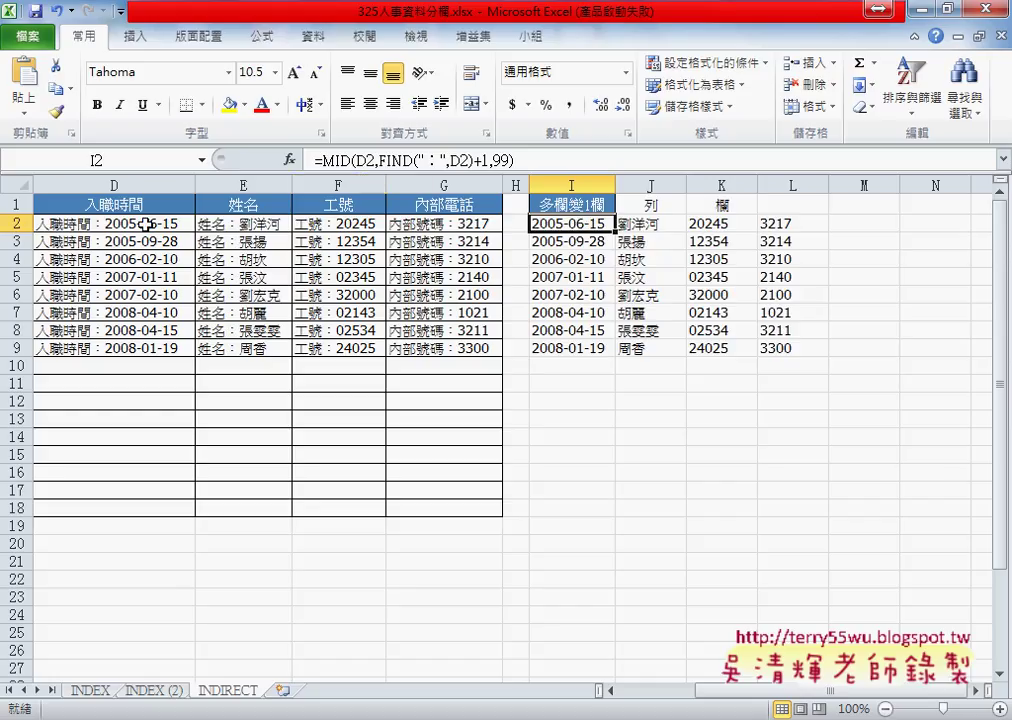
Copy the MID formula text from I2's formula bar.
click(366, 160)
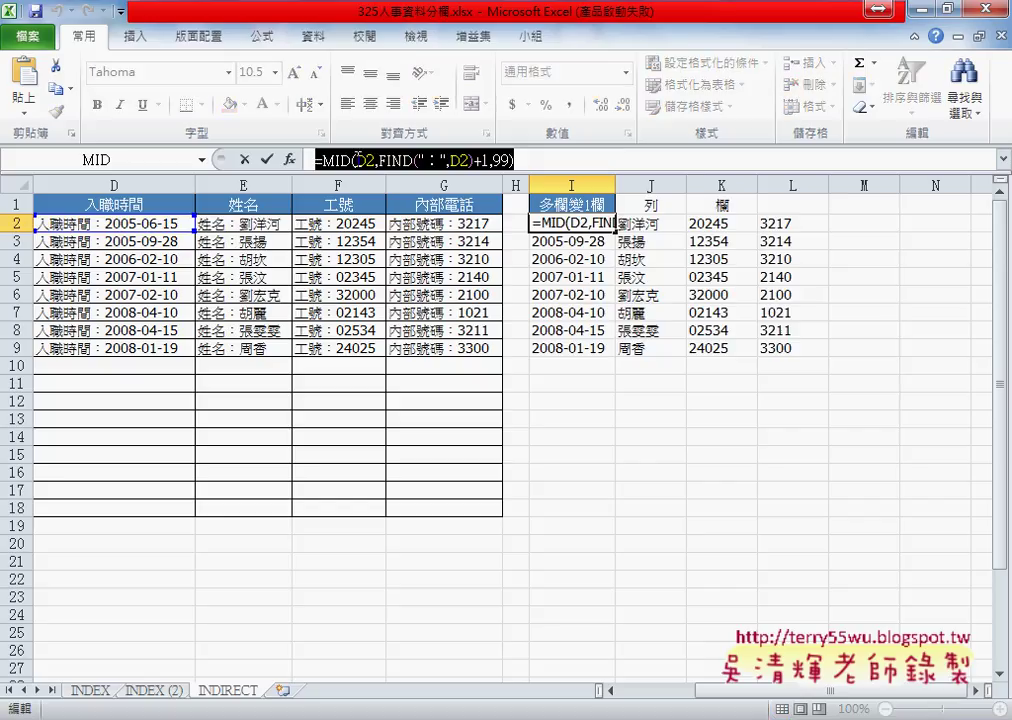
right_click(366, 160)
click(386, 196)
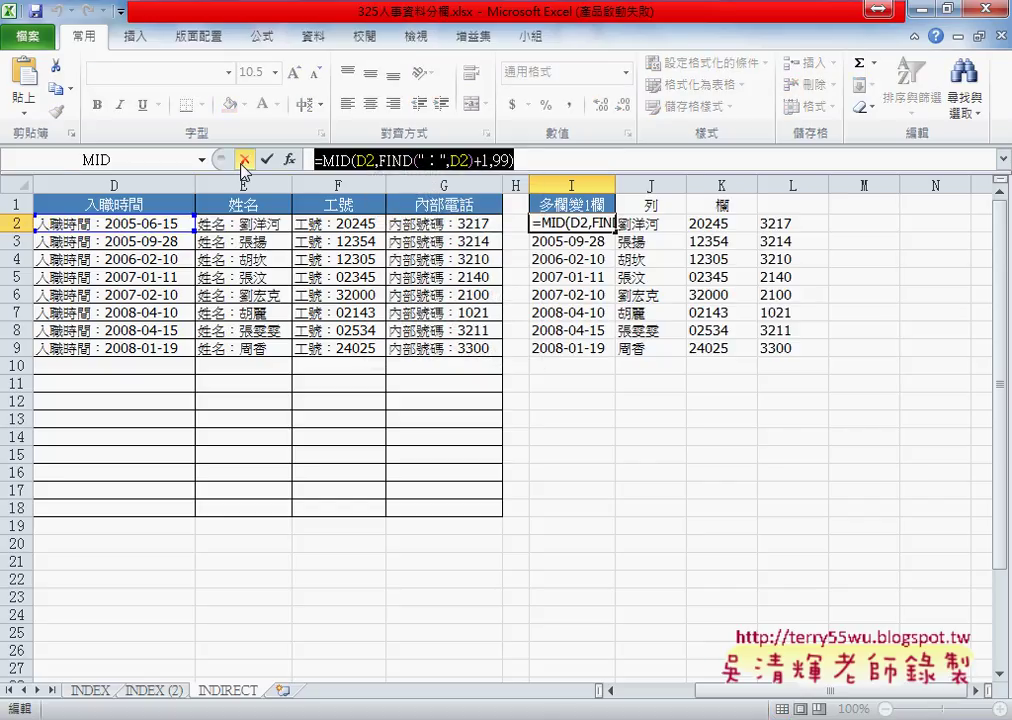
click(244, 159)
Launch Notepad from All Programs > Accessories.
key(super)
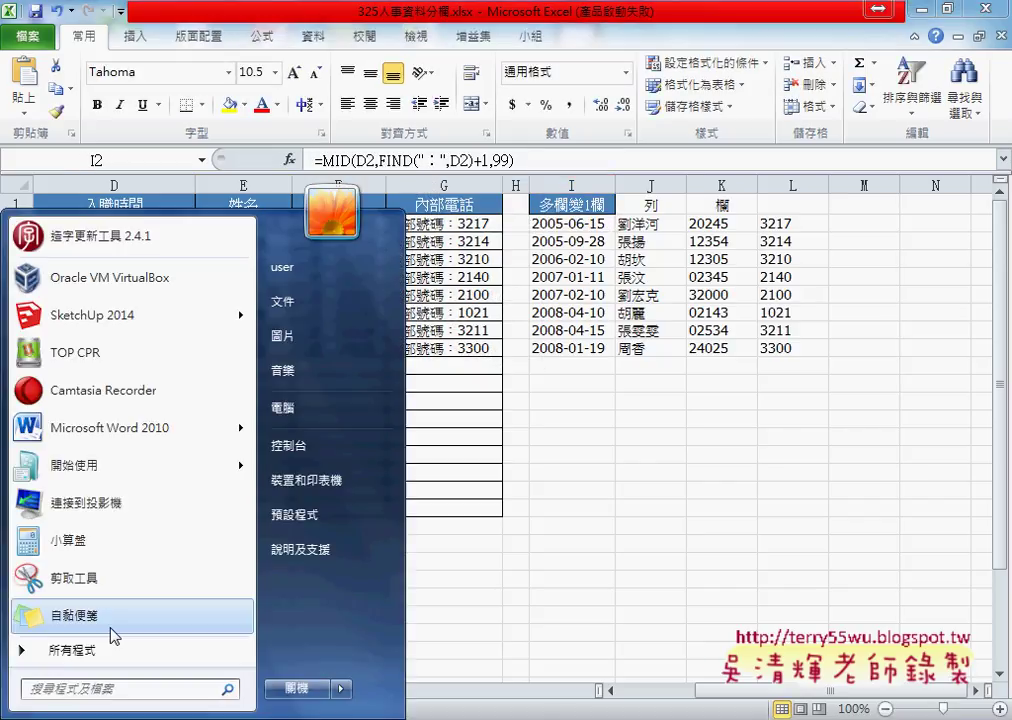
click(150, 648)
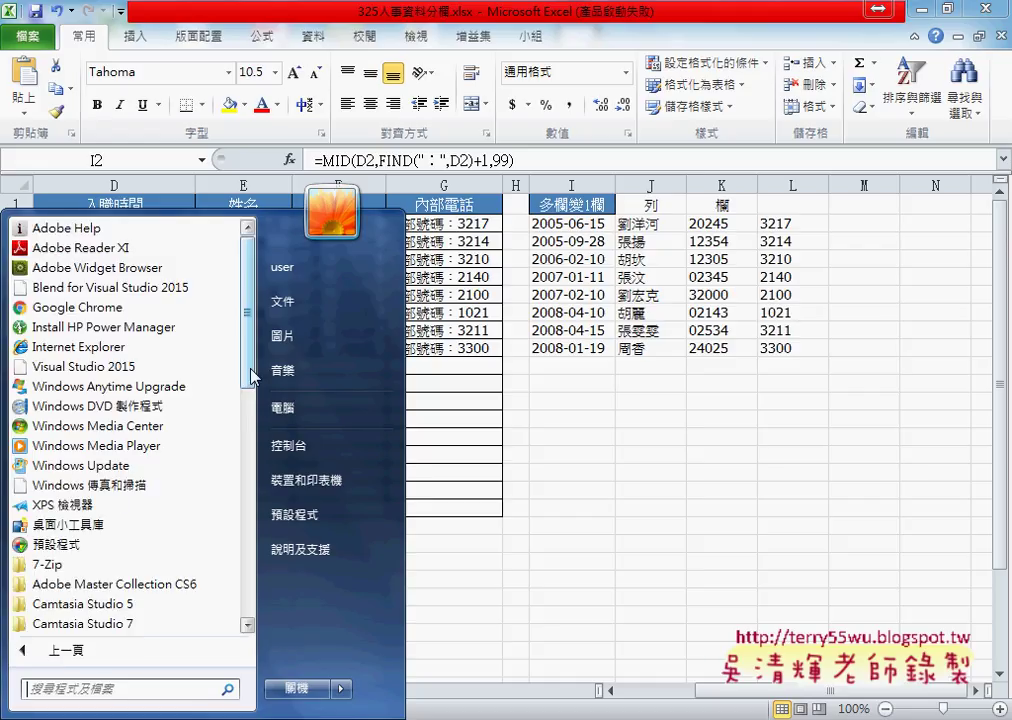
scroll(252, 440, down, 4)
drag(252, 448, 258, 607)
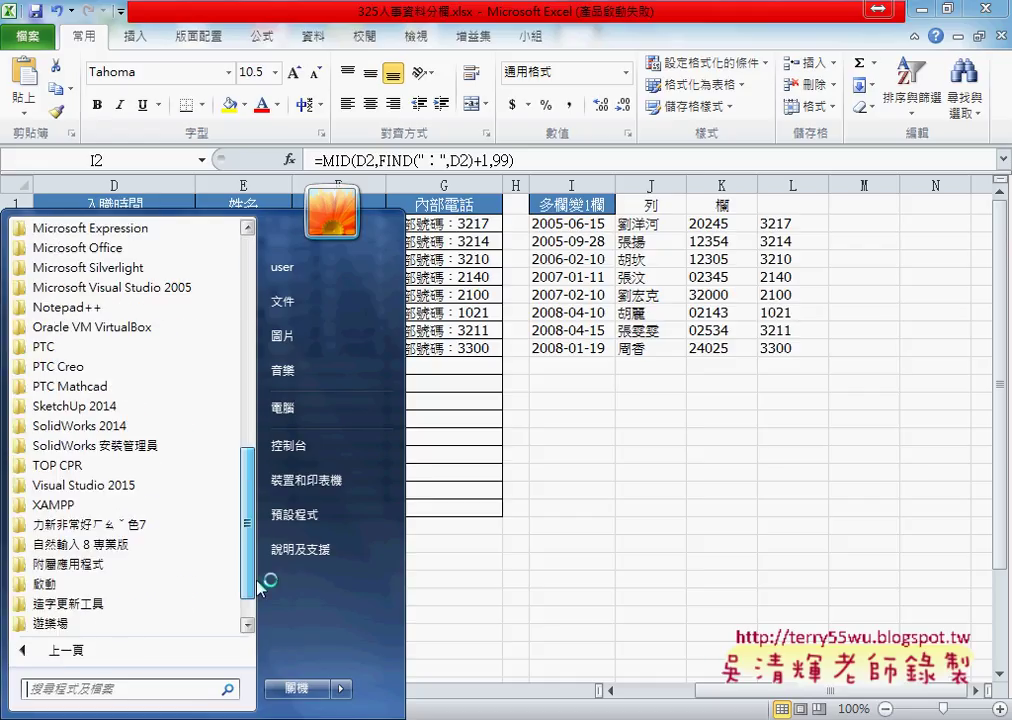
click(147, 528)
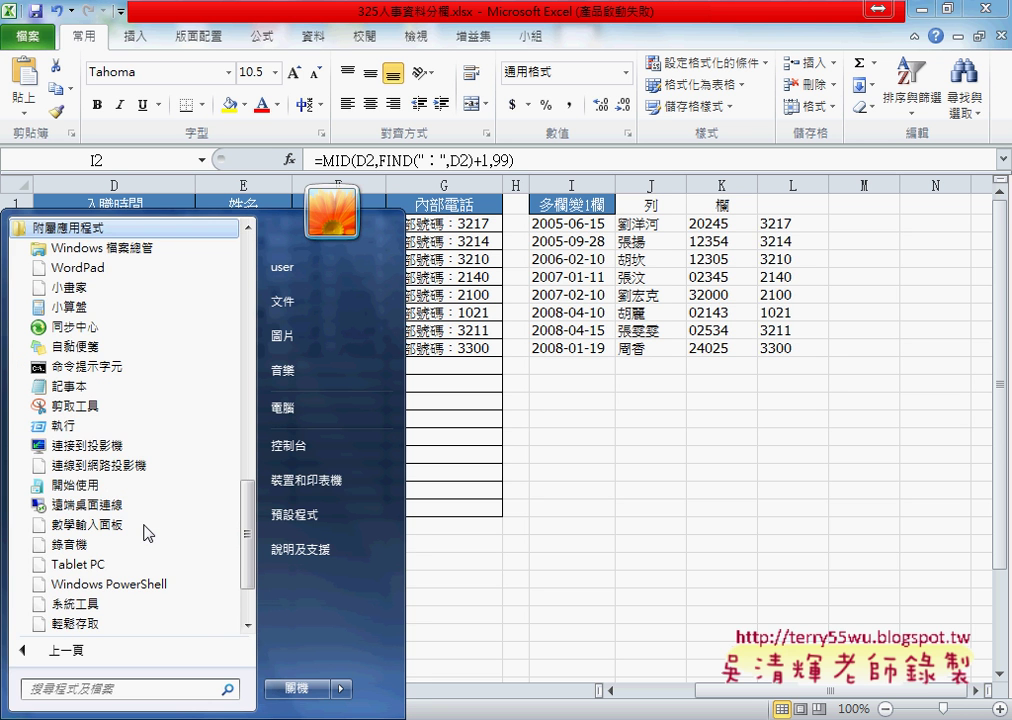
click(152, 387)
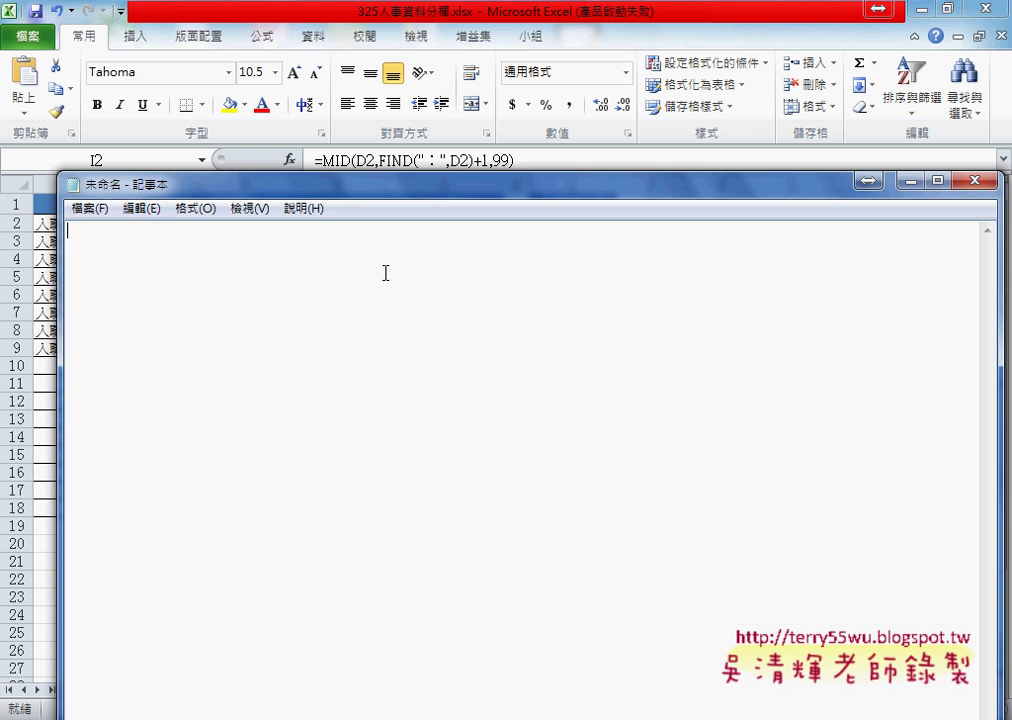
Paste the MID formula into Notepad.
drag(400, 193, 558, 300)
right_click(336, 318)
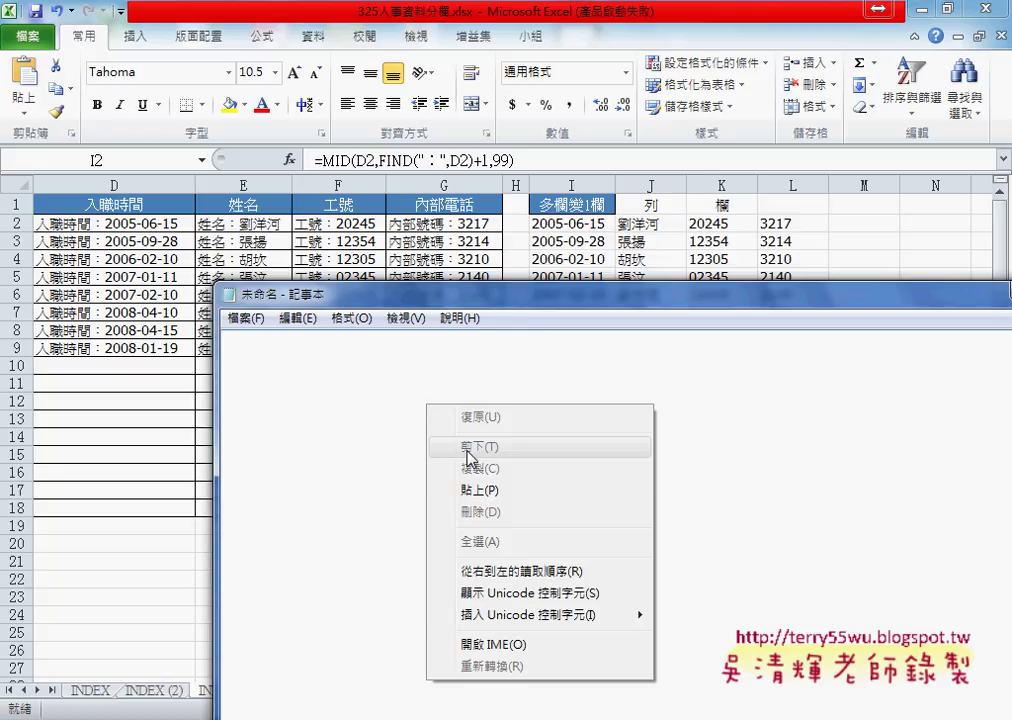
click(443, 484)
Copy D2's INDIRECT formula and paste it on a second Notepad line.
click(100, 223)
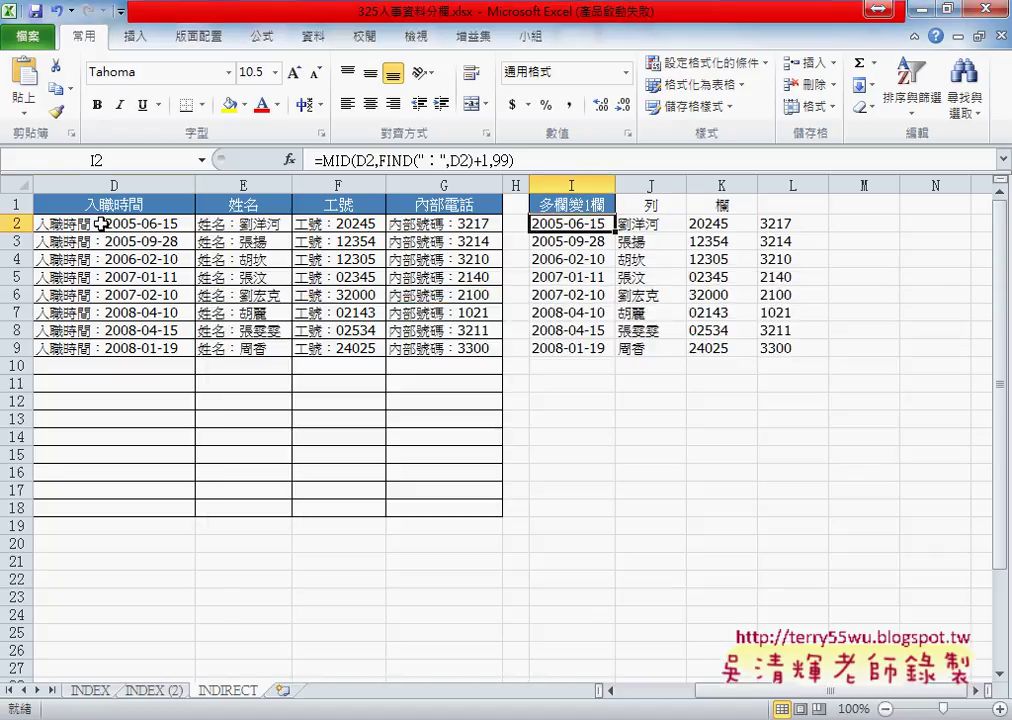
drag(630, 160, 314, 160)
right_click(403, 157)
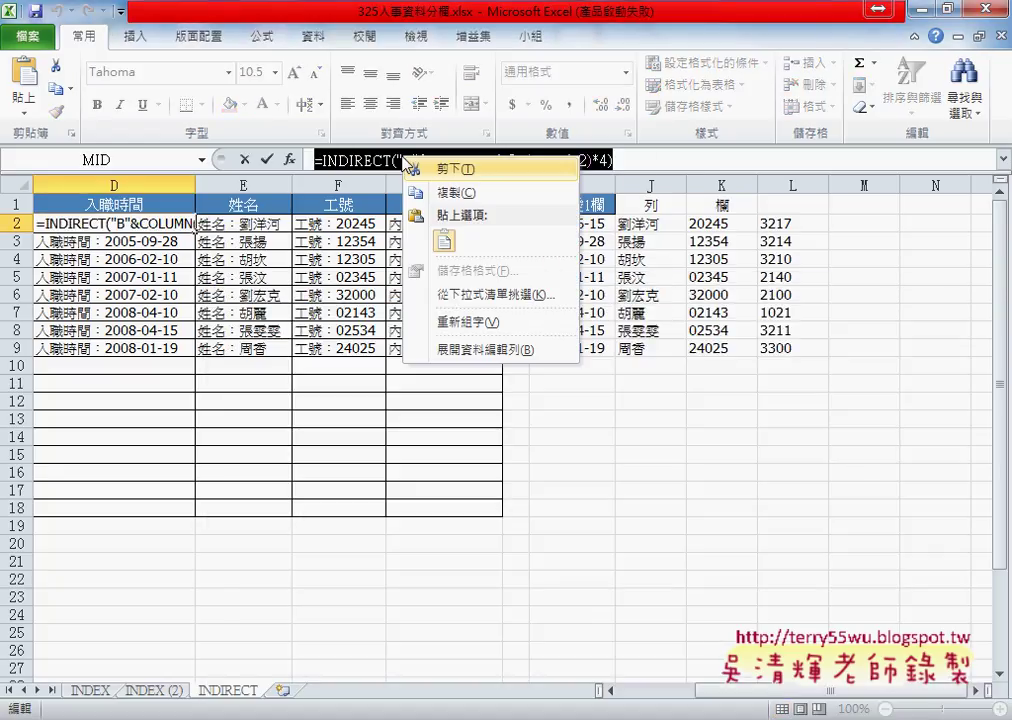
click(446, 206)
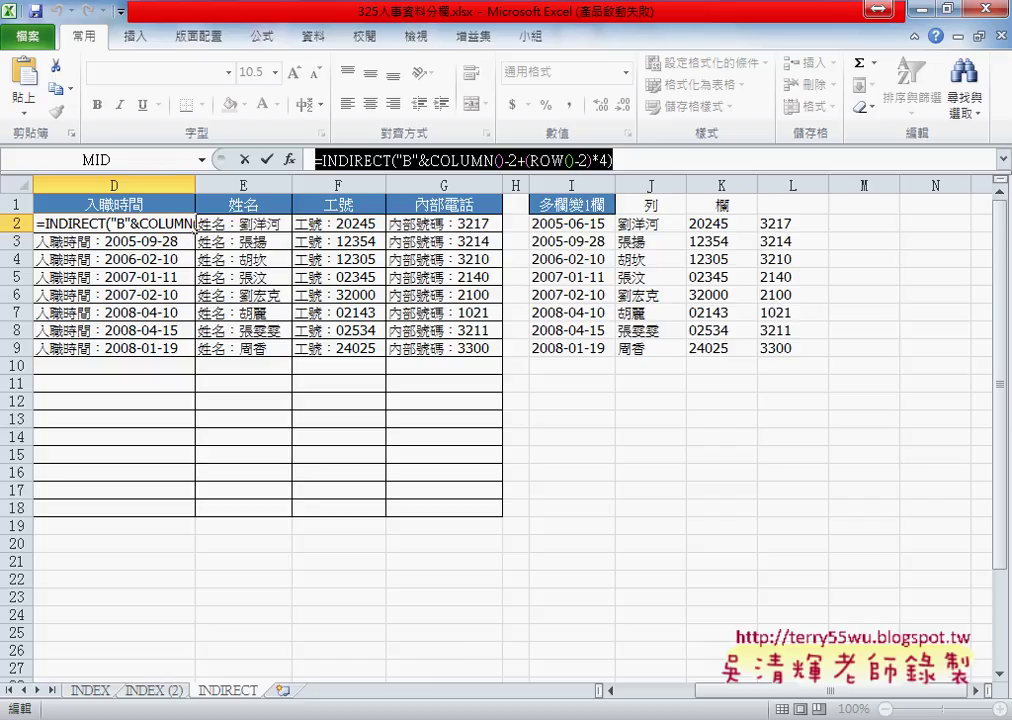
key(alt+Tab)
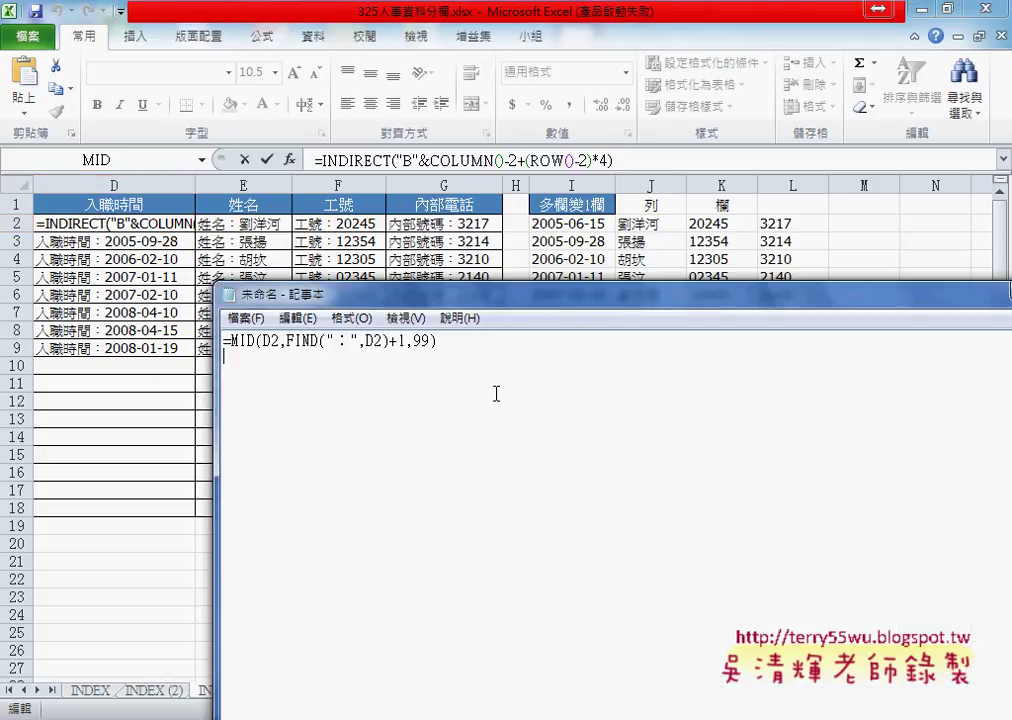
key(Return)
key(ctrl+v)
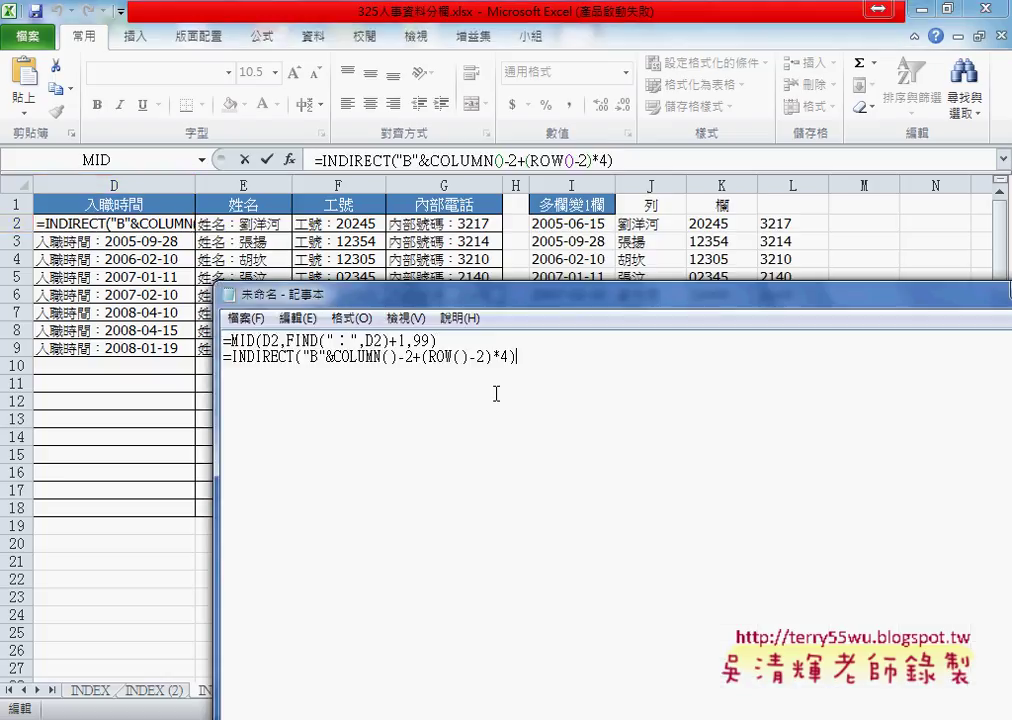
Select the D2 references in line 1 and the INDIRECT expression in line 2.
double_click(266, 340)
drag(232, 356, 540, 355)
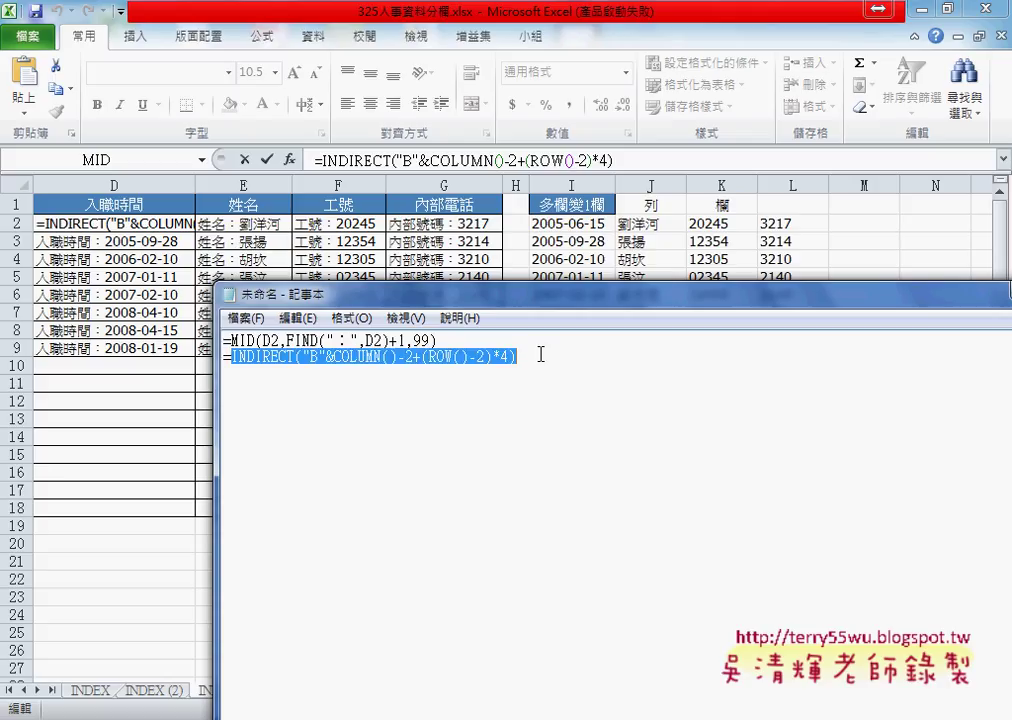
double_click(266, 340)
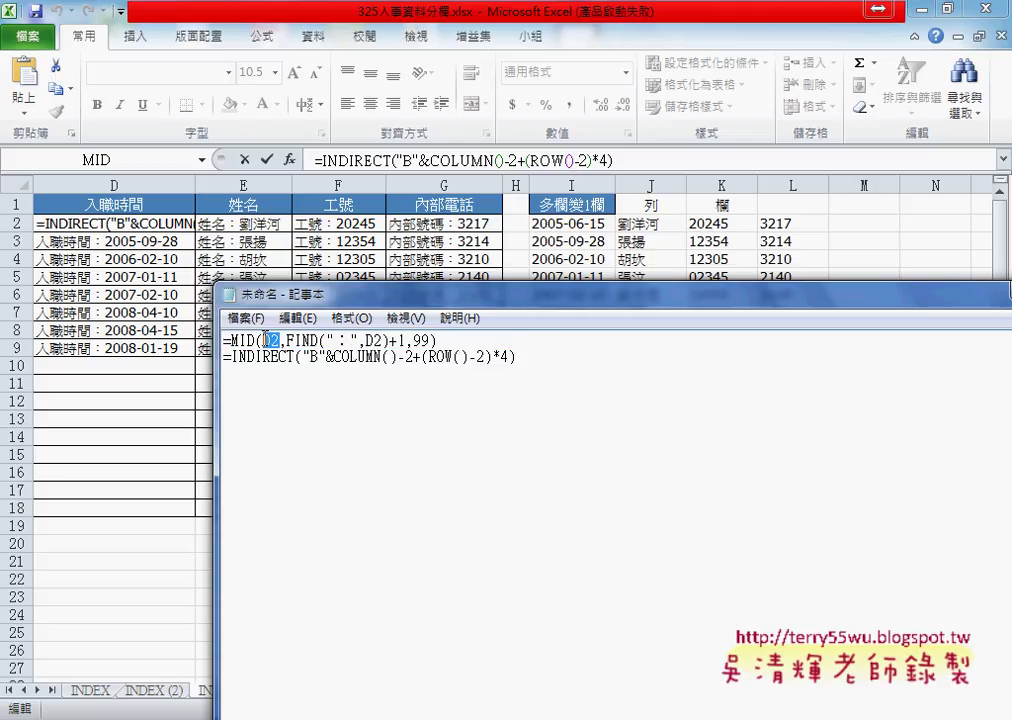
double_click(372, 340)
key(ctrl+c)
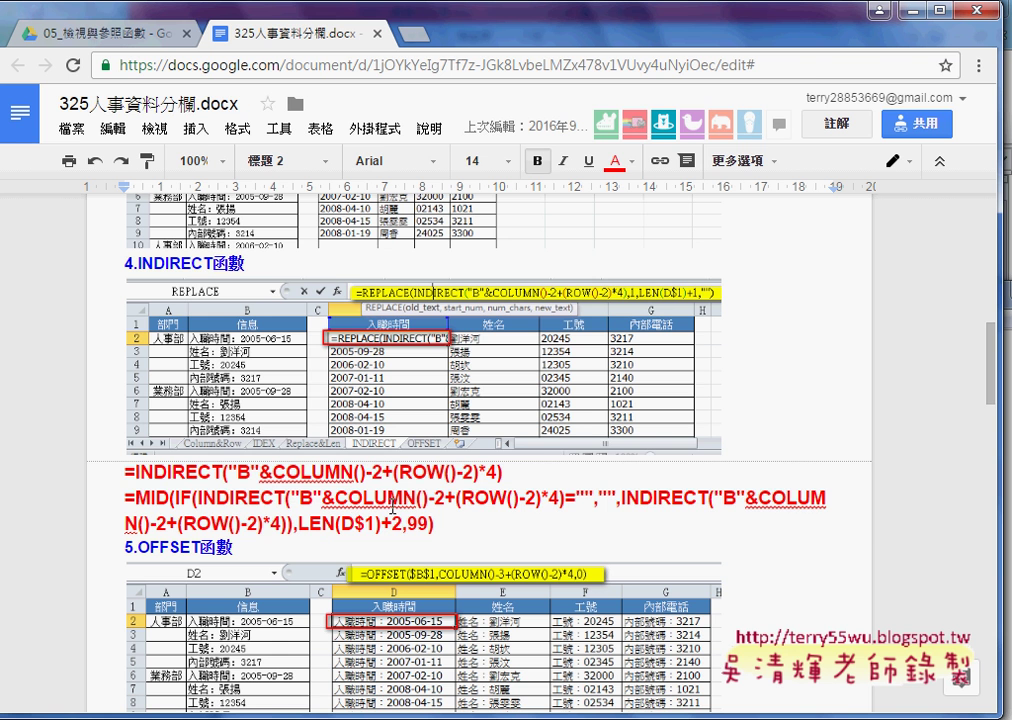
drag(434, 523, 124, 497)
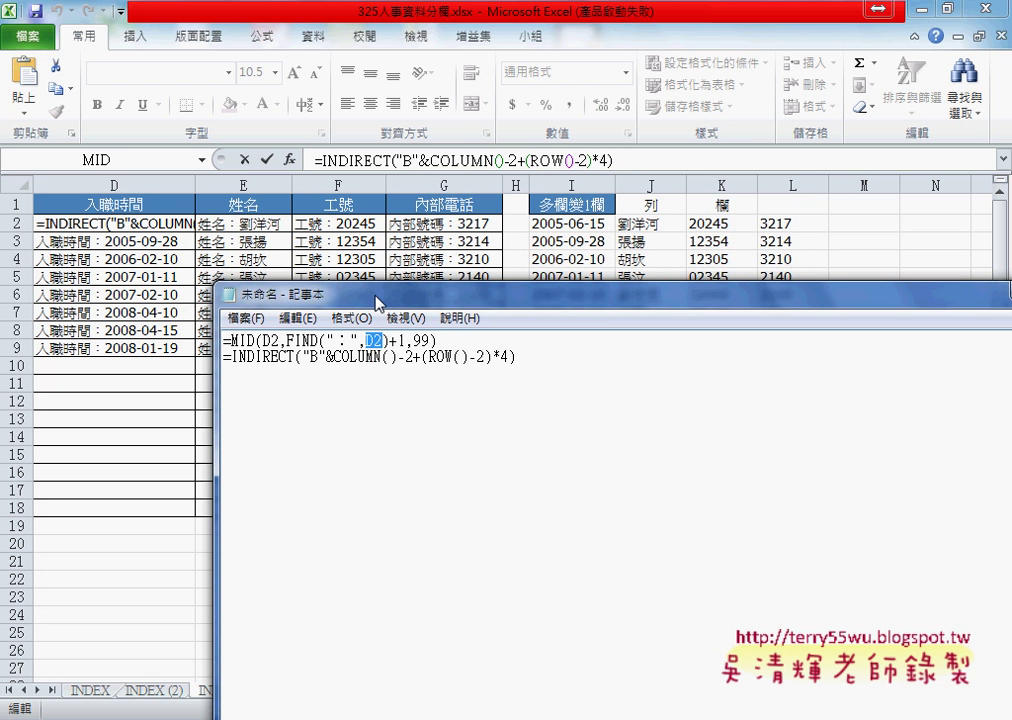
Copy the INDIRECT expression from line 2, without the equals sign.
drag(380, 295, 377, 287)
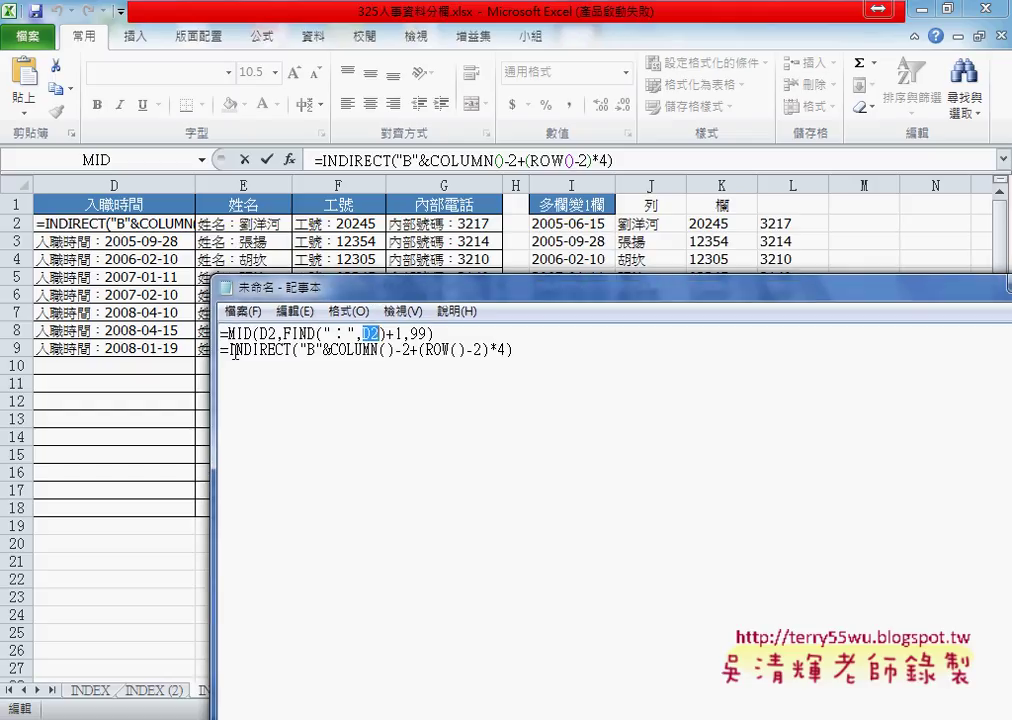
drag(228, 350, 513, 351)
right_click(487, 351)
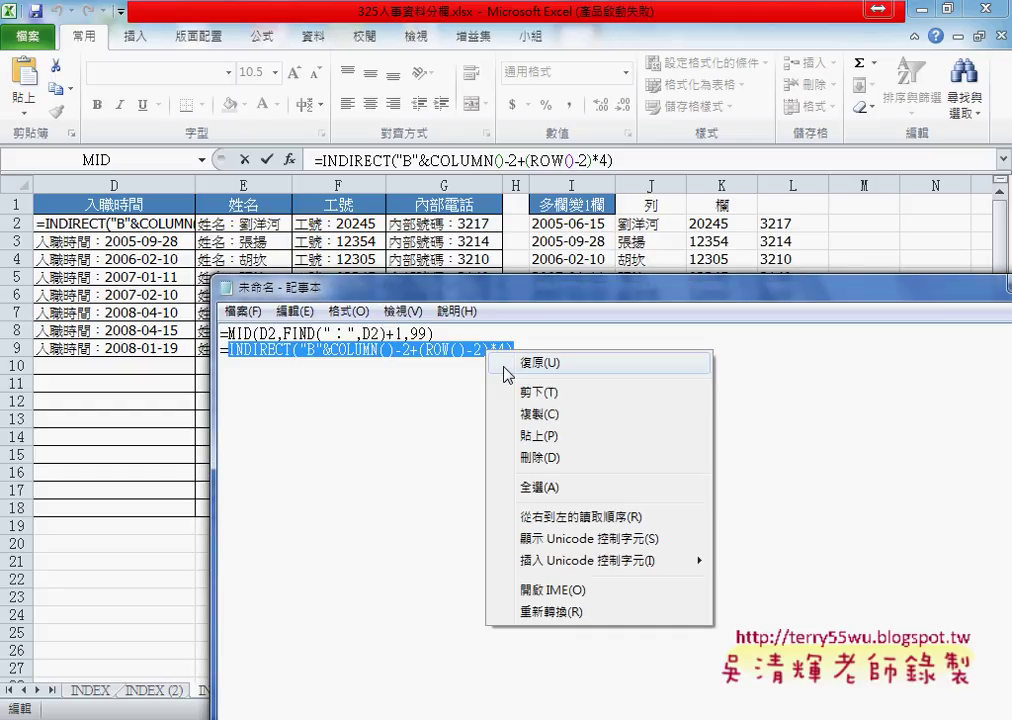
click(515, 353)
Replace both D2 references in the MID formula with the INDIRECT expression.
click(262, 333)
double_click(264, 333)
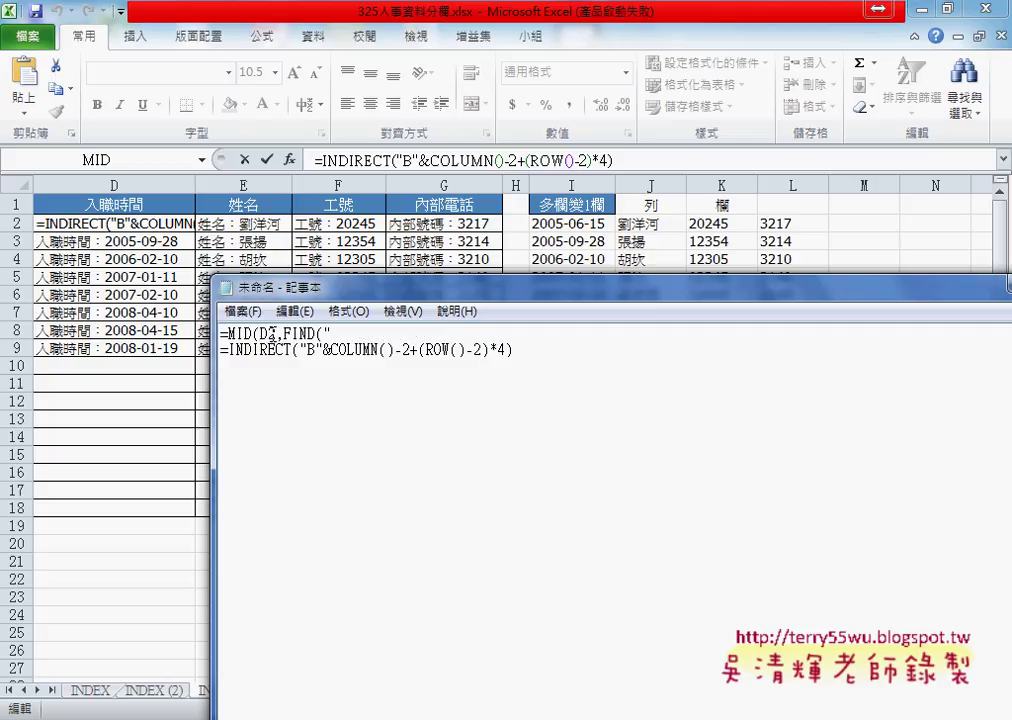
right_click(265, 333)
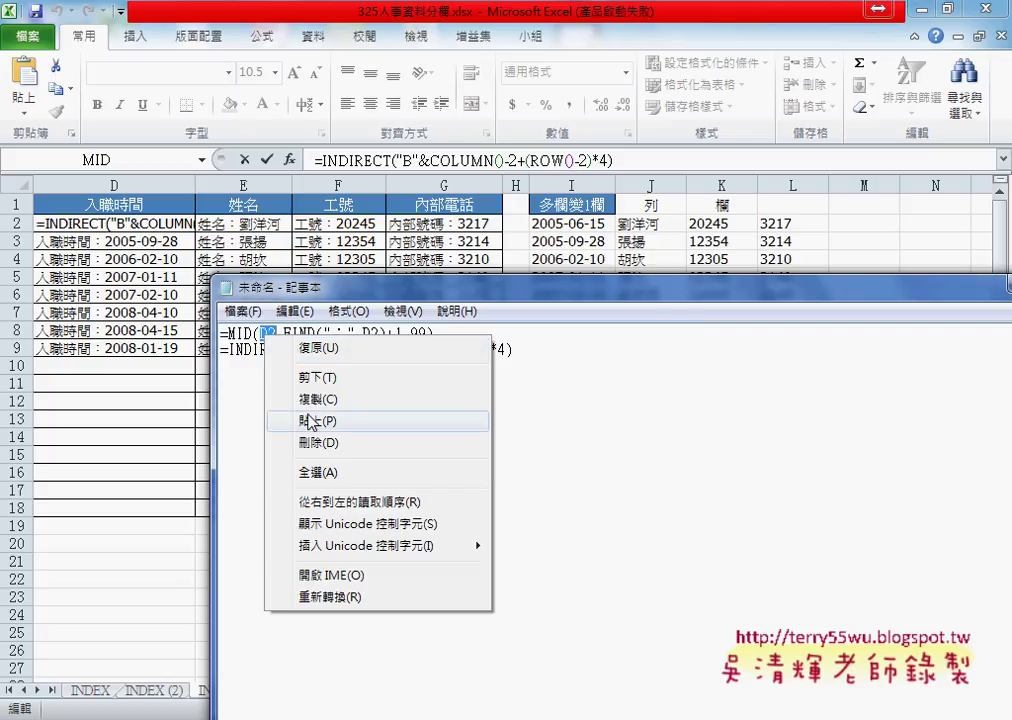
click(300, 420)
double_click(640, 334)
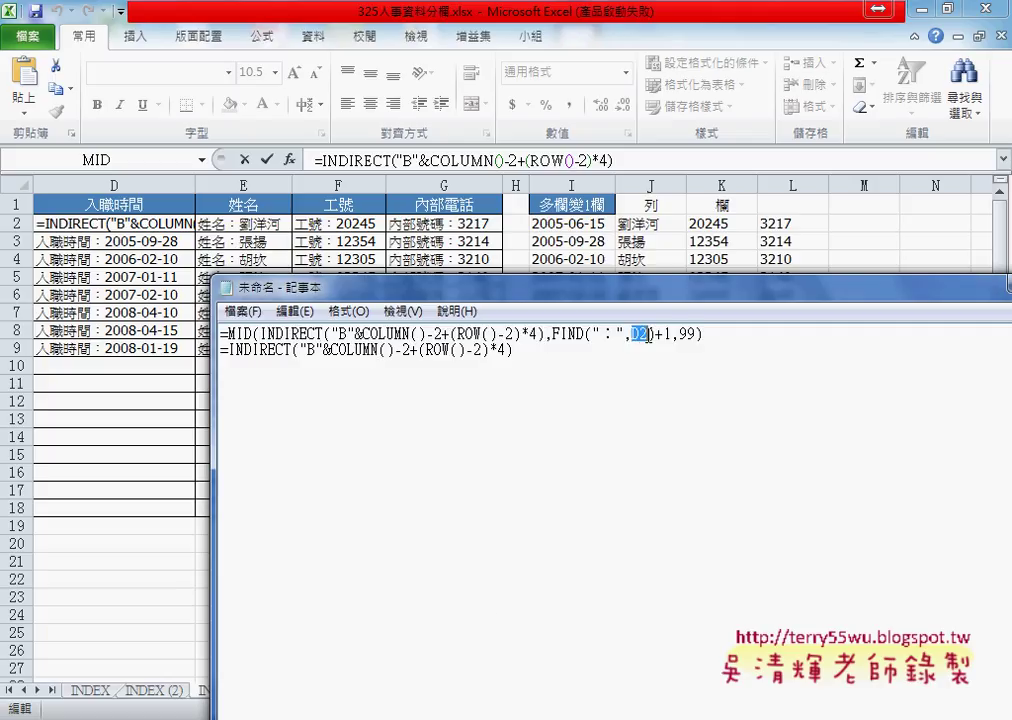
right_click(641, 336)
click(674, 422)
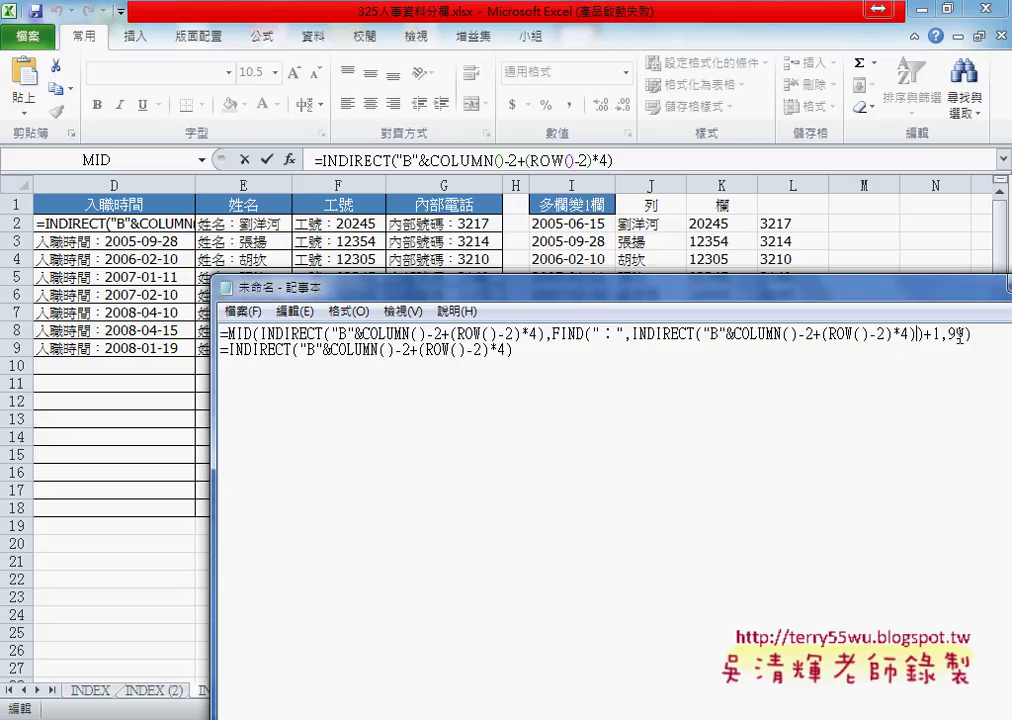
Copy the combined formula on line 1.
drag(972, 333, 220, 333)
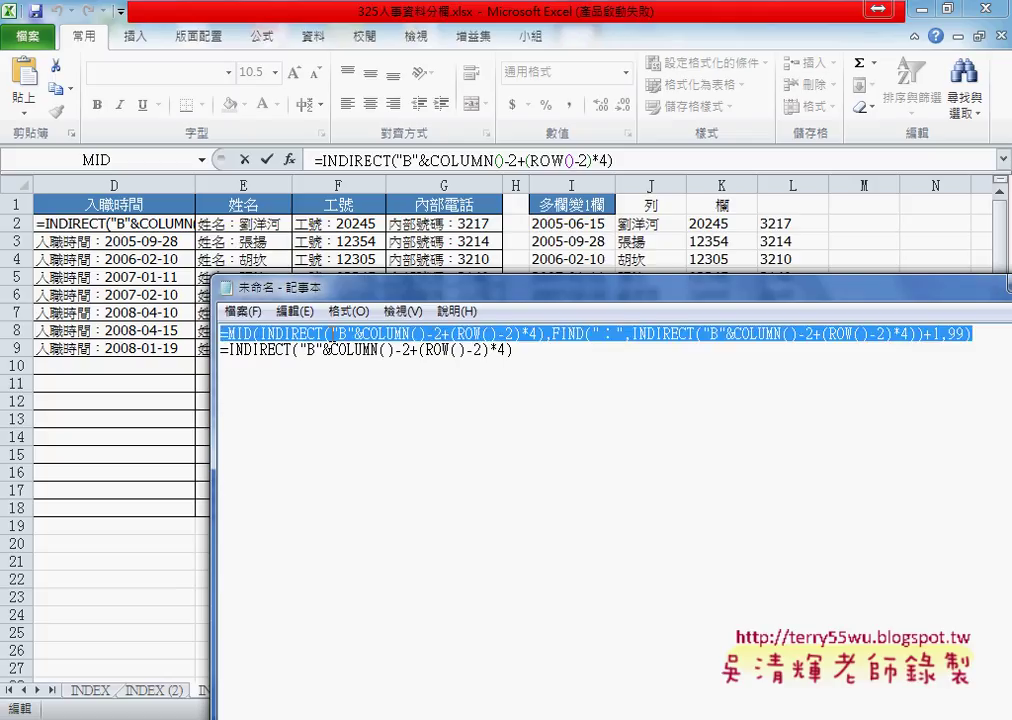
right_click(262, 335)
click(400, 395)
click(250, 162)
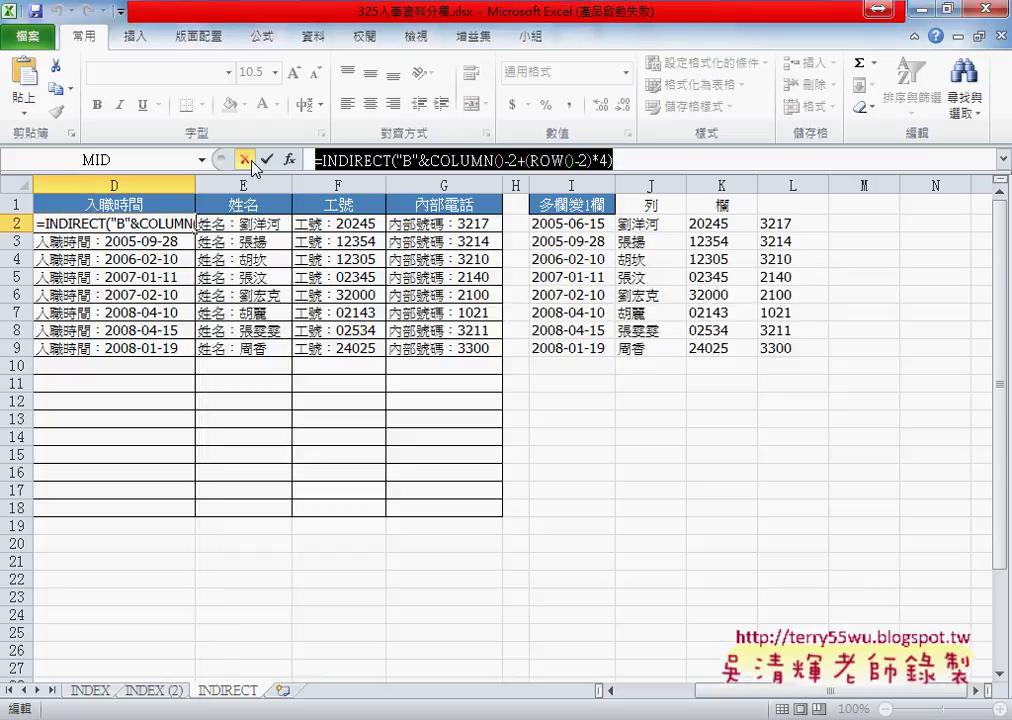
Paste the combined MID/INDIRECT formula into D2 and fill it through D2:G9.
click(247, 160)
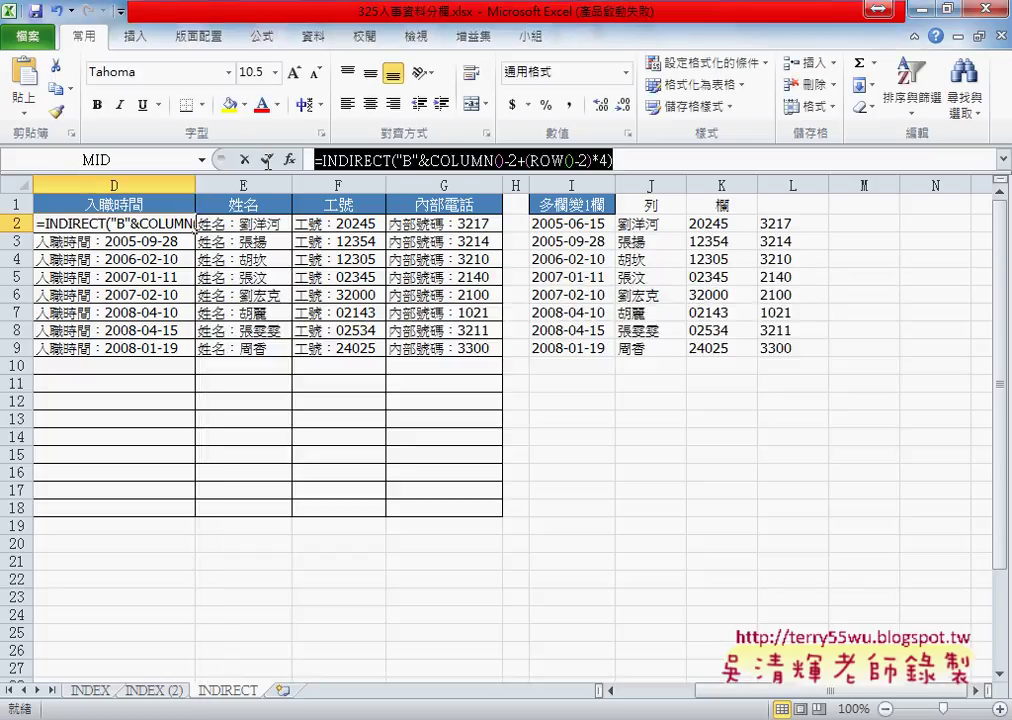
right_click(440, 160)
click(481, 248)
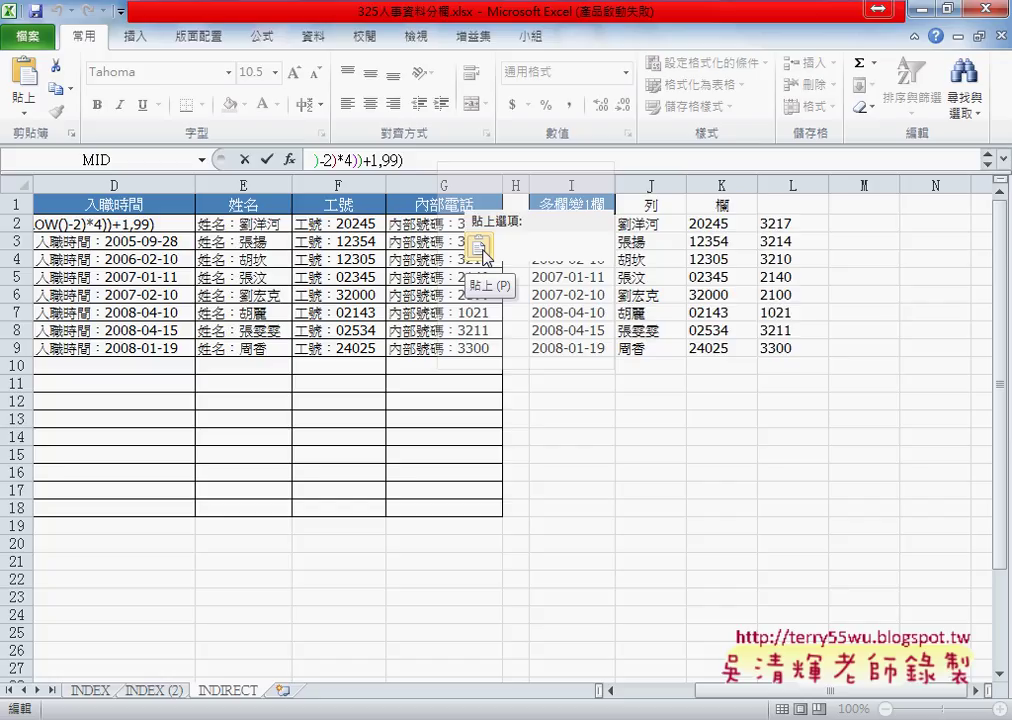
click(267, 160)
mouse_move(195, 232)
mouse_down()
mouse_move(502, 231)
mouse_move(500, 355)
mouse_up()
drag(580, 224, 795, 345)
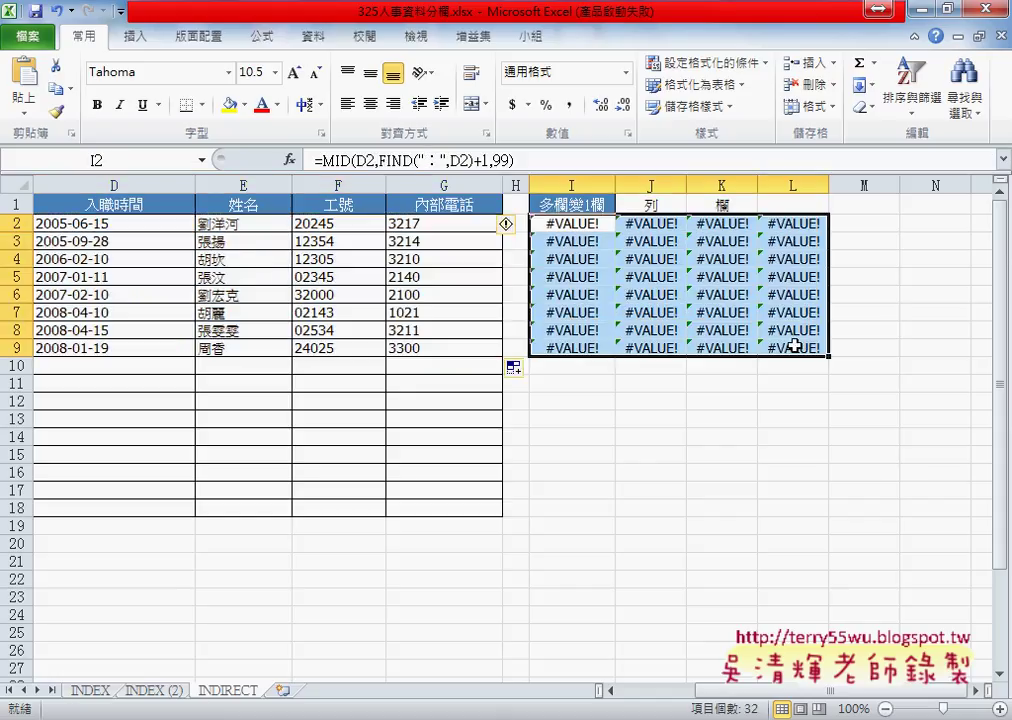
Clear the #VALUE! helper cells I2:L9, autofit columns D–G, and review D2's combined formula.
key(Delete)
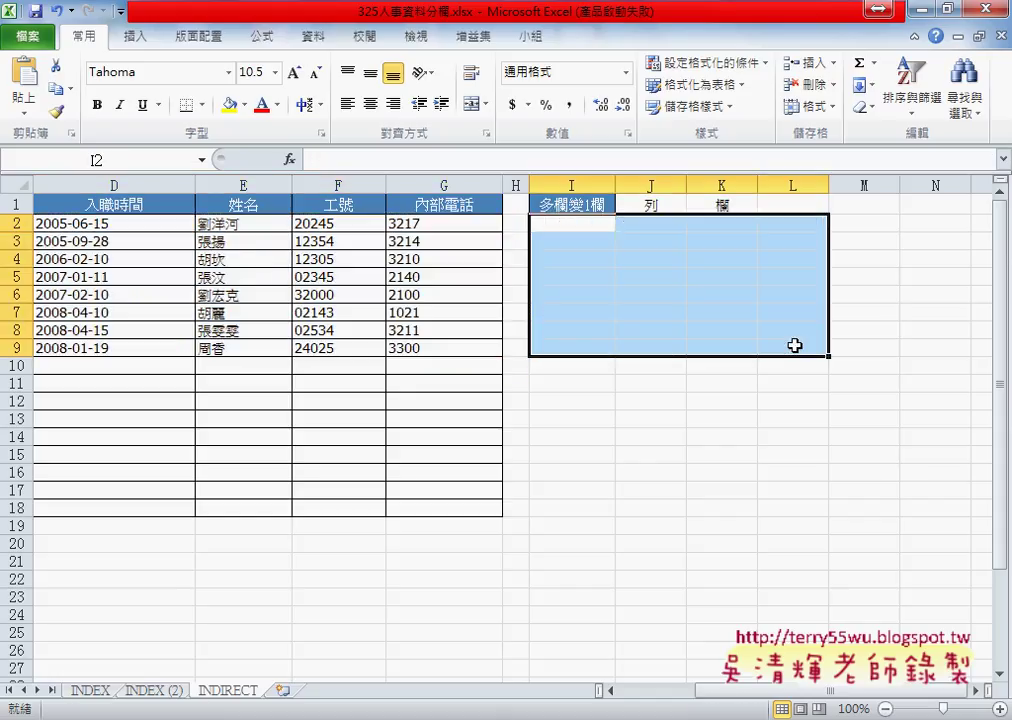
double_click(195, 186)
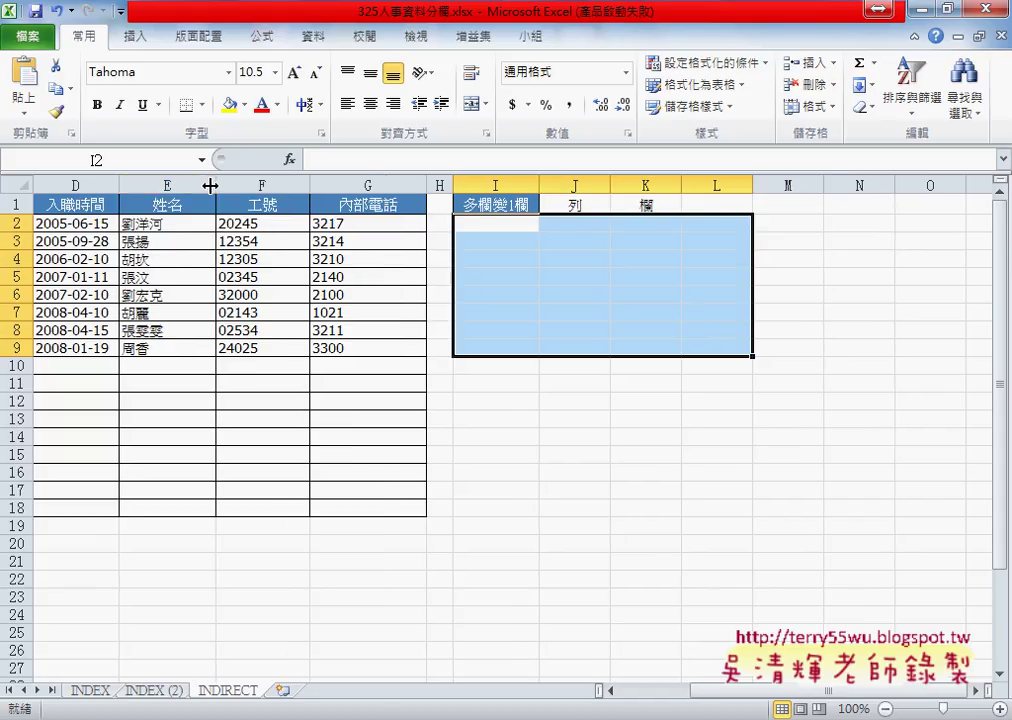
double_click(210, 186)
double_click(266, 186)
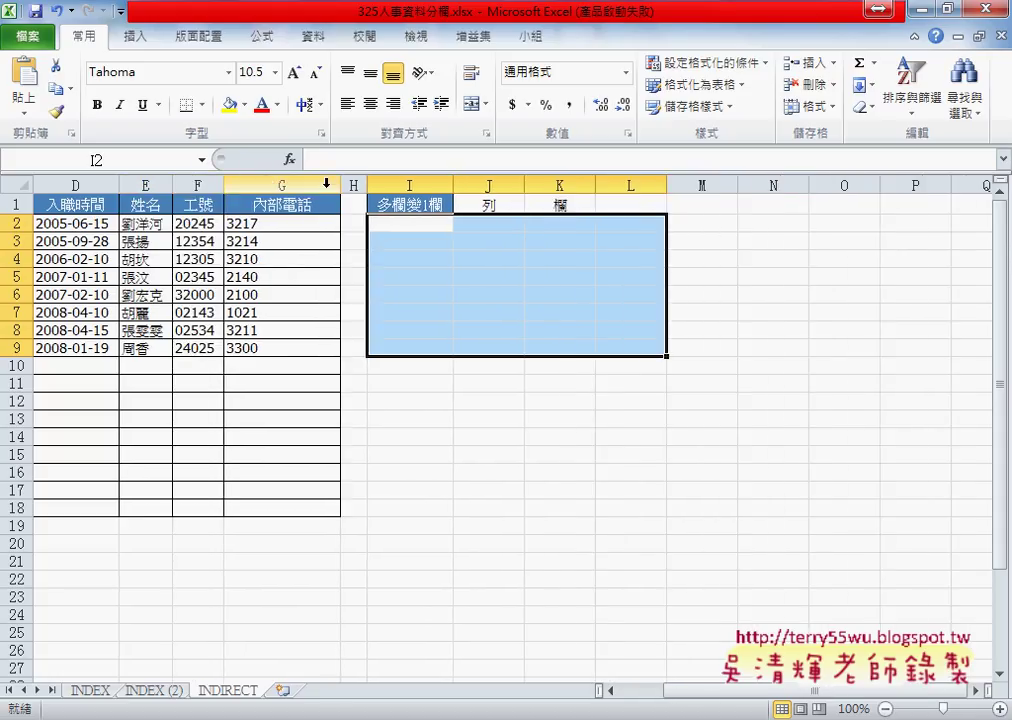
double_click(340, 186)
click(86, 222)
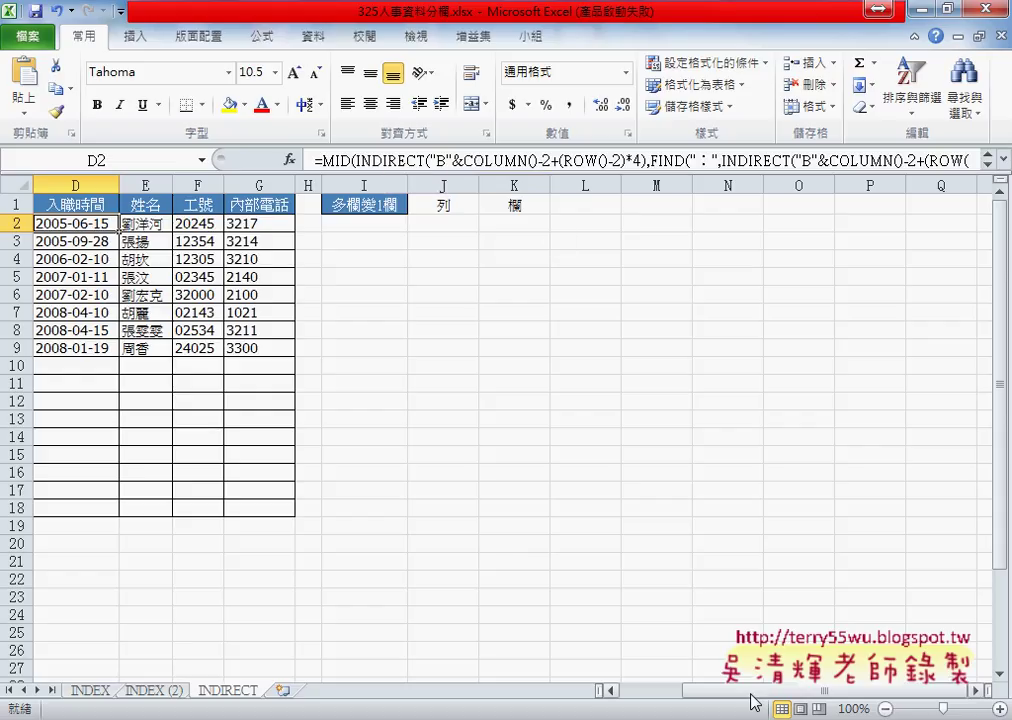
click(639, 691)
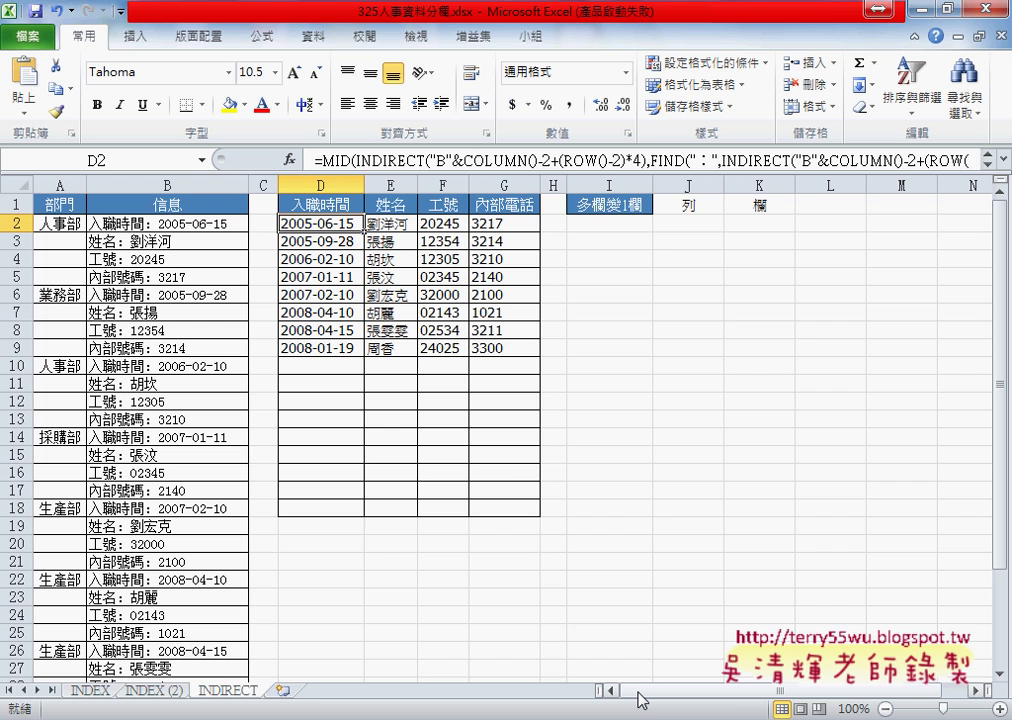